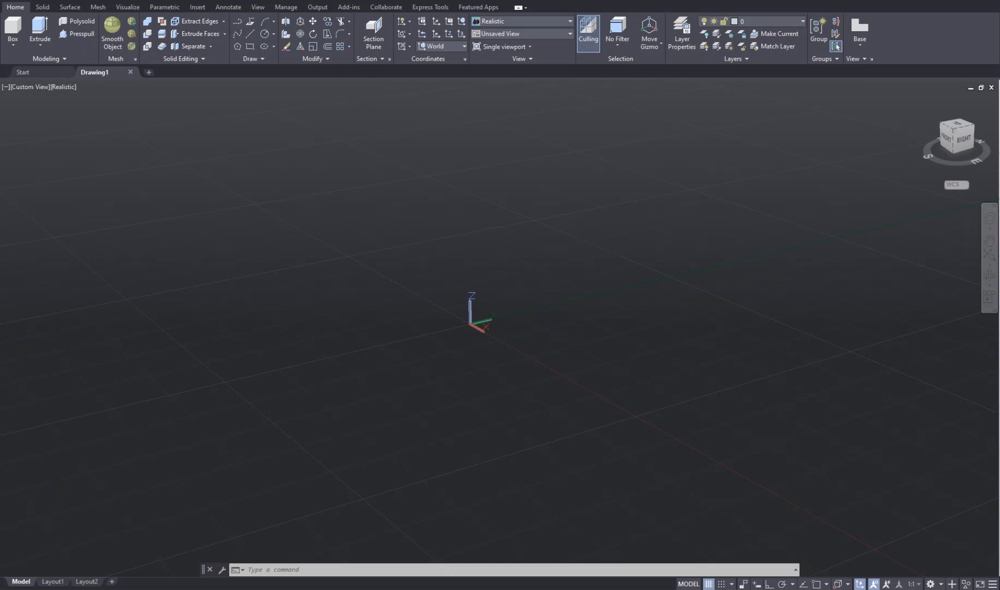
- Set the drawing's length units to Engineering in the drawing units settings
{"action": "left_click", "coordinate": [9, 1]}
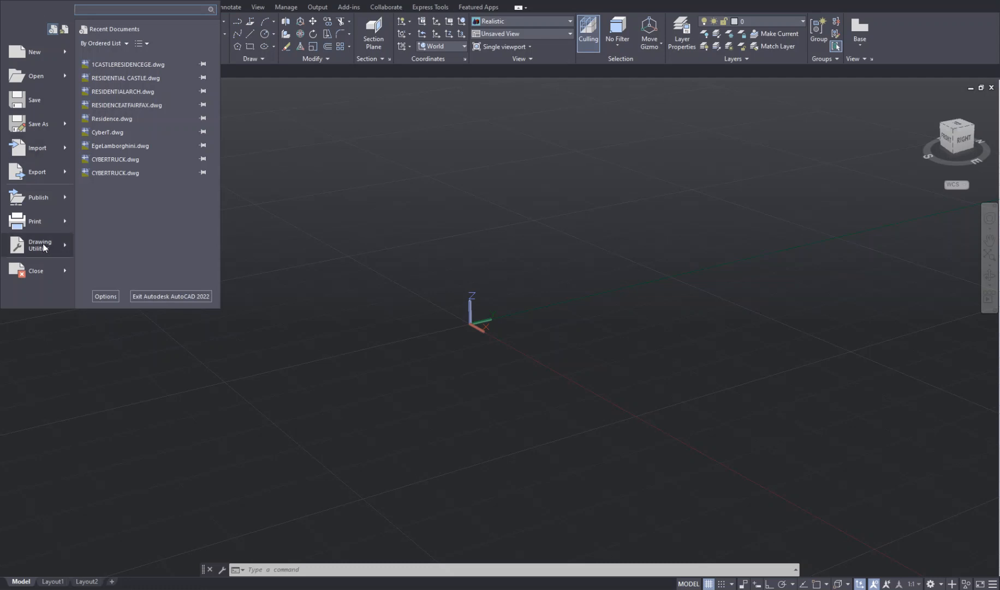
{"action": "mouse_move", "coordinate": [57, 249]}
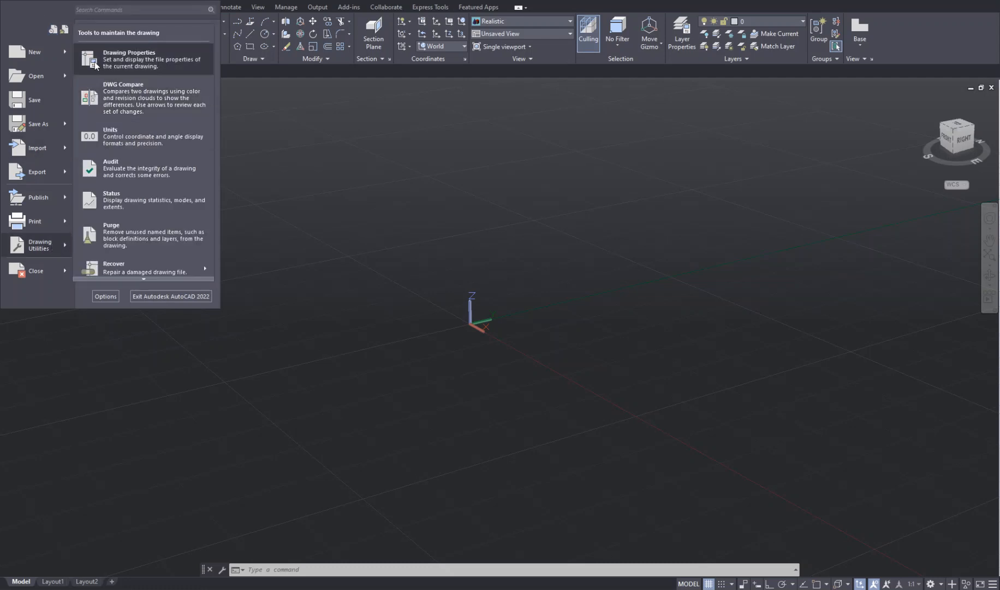
{"action": "left_click", "coordinate": [114, 138]}
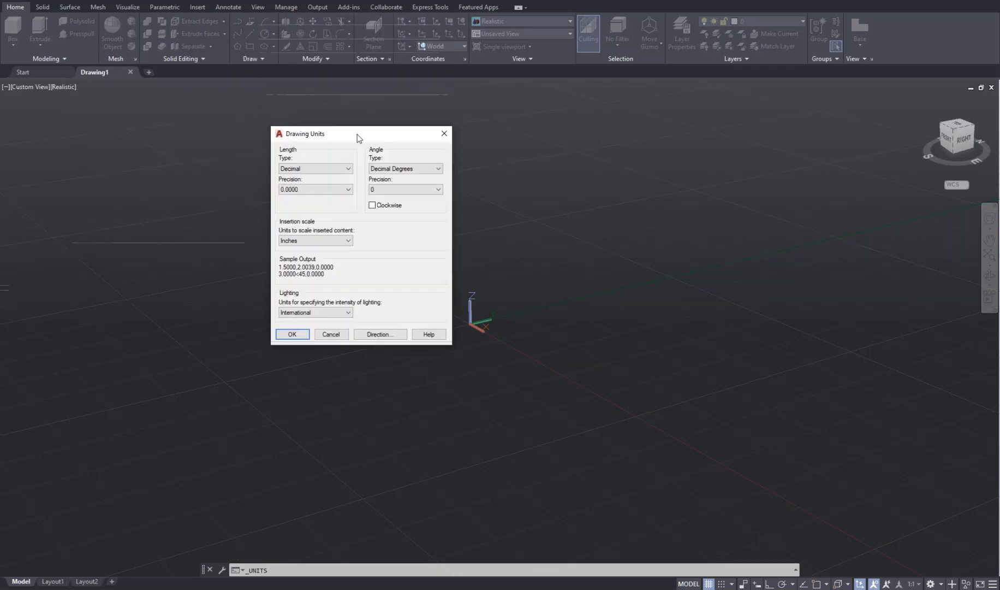
{"action": "left_click", "coordinate": [348, 171]}
{"action": "left_click", "coordinate": [320, 193]}
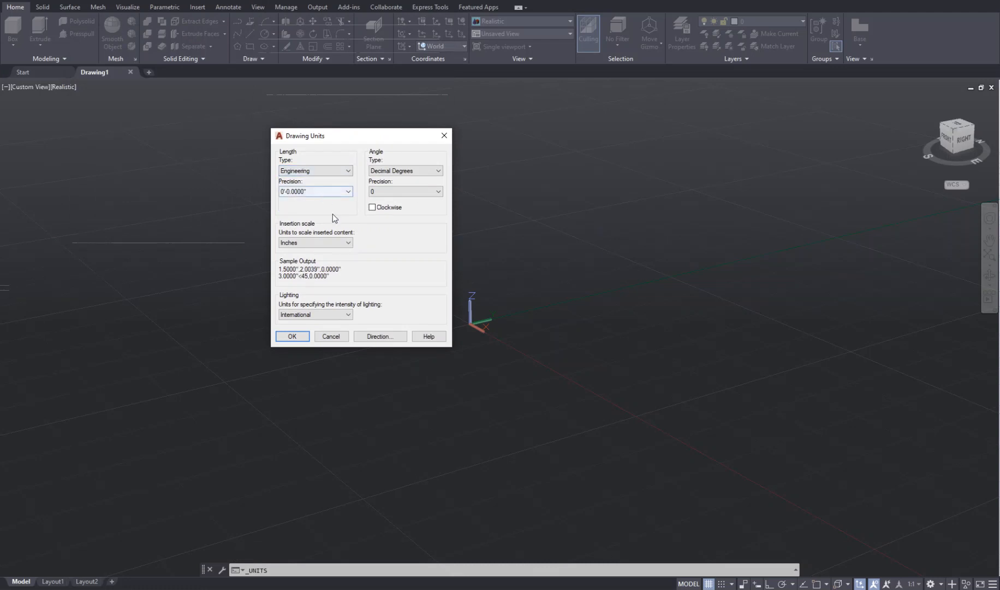
{"action": "left_click", "coordinate": [292, 336]}
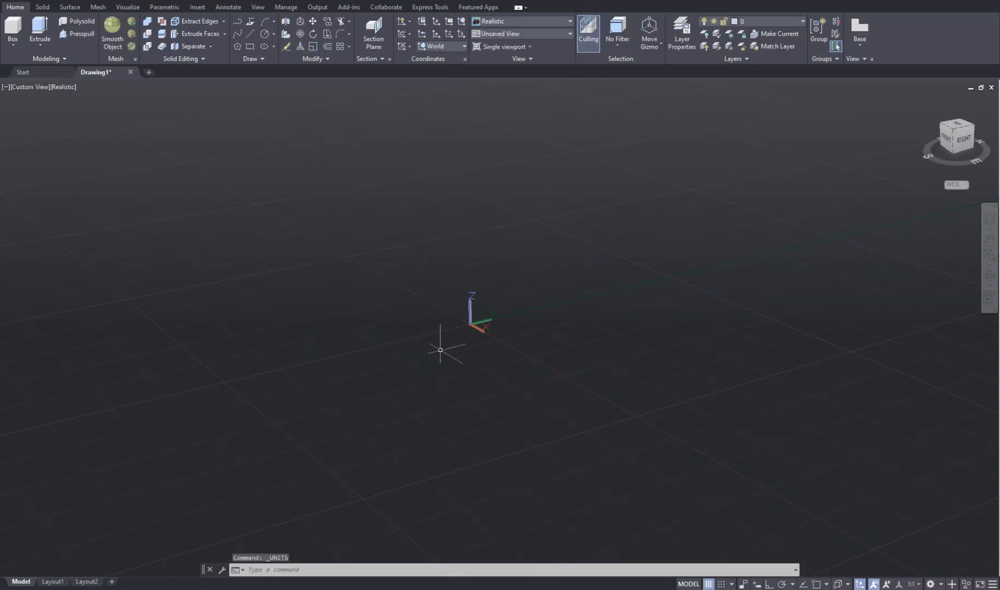
- Reset the model space limits, accepting the default corners 0'-0.0000",0'-0.0000" and 1'-0.0000",0'-9.0000"
{"action": "type", "text": "limit"}
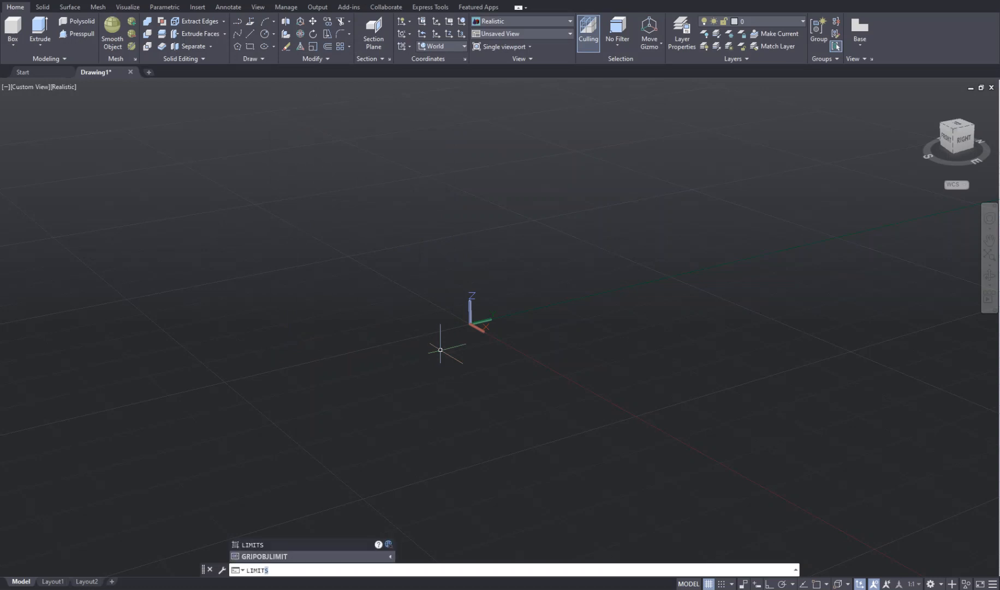
{"action": "type", "text": "s"}
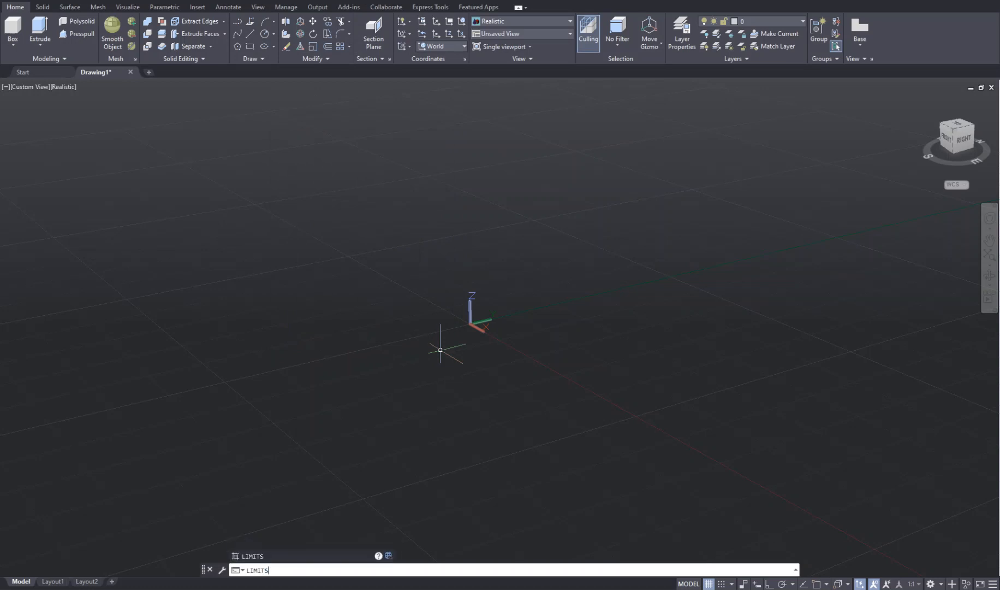
{"action": "key", "text": "Return"}
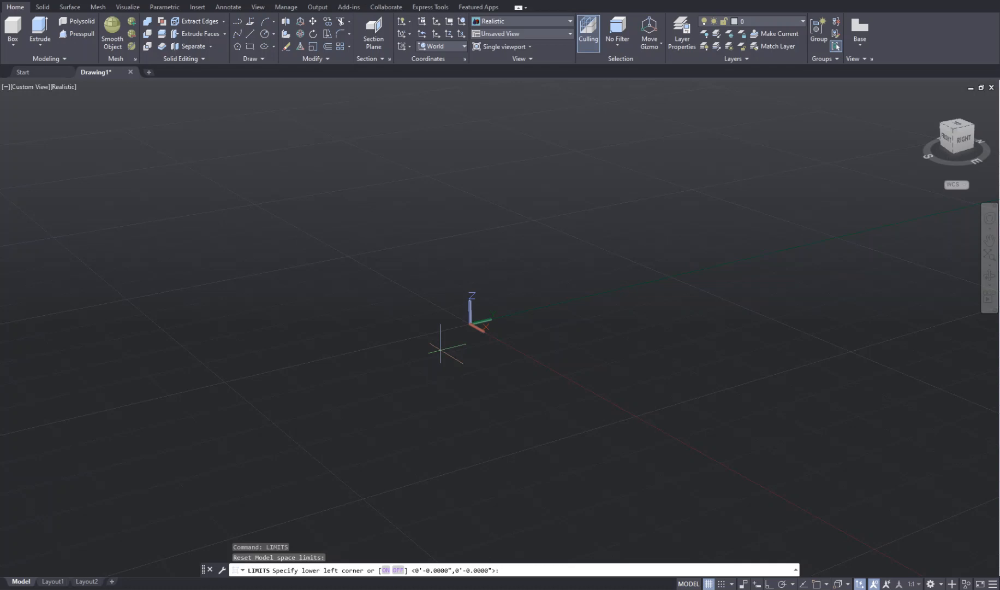
{"action": "key", "text": "Return"}
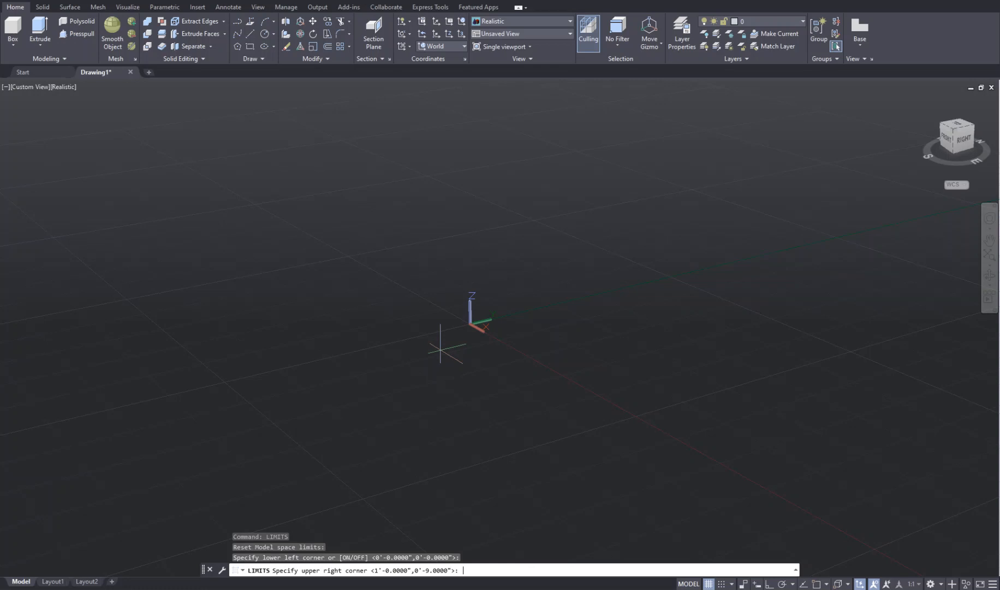
{"action": "key", "text": "Return"}
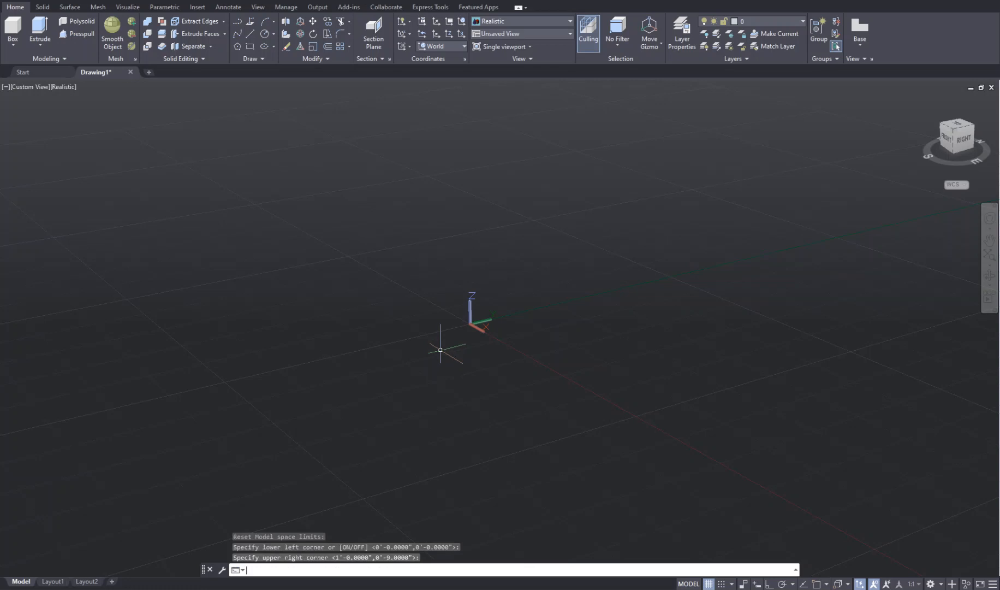
- Switch the model view to the preset Left view
{"action": "type", "text": "view"}
{"action": "key", "text": "Return"}
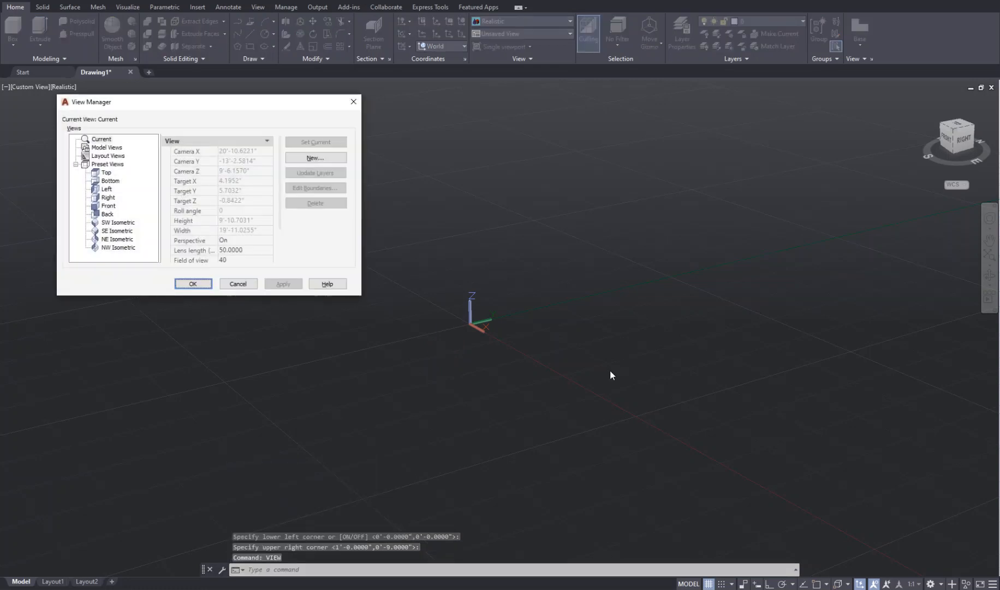
{"action": "left_click", "coordinate": [106, 189]}
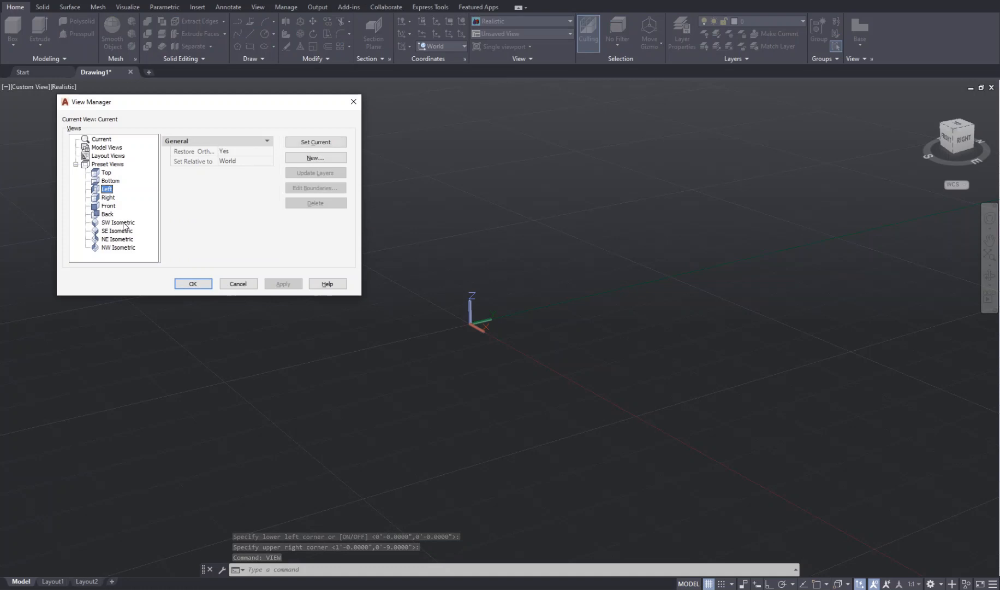
{"action": "left_click", "coordinate": [193, 284]}
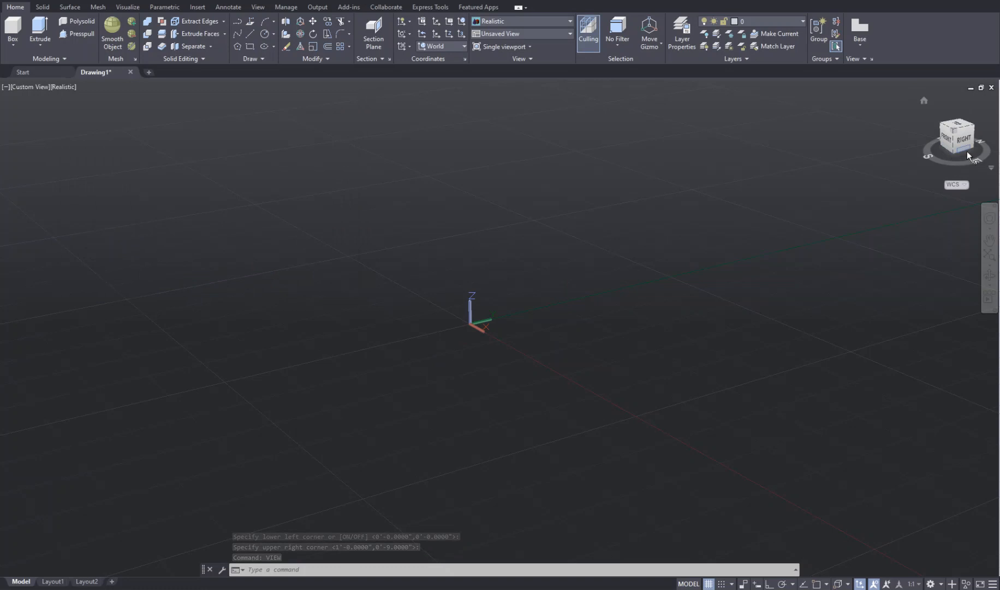
{"action": "left_click", "coordinate": [947, 141]}
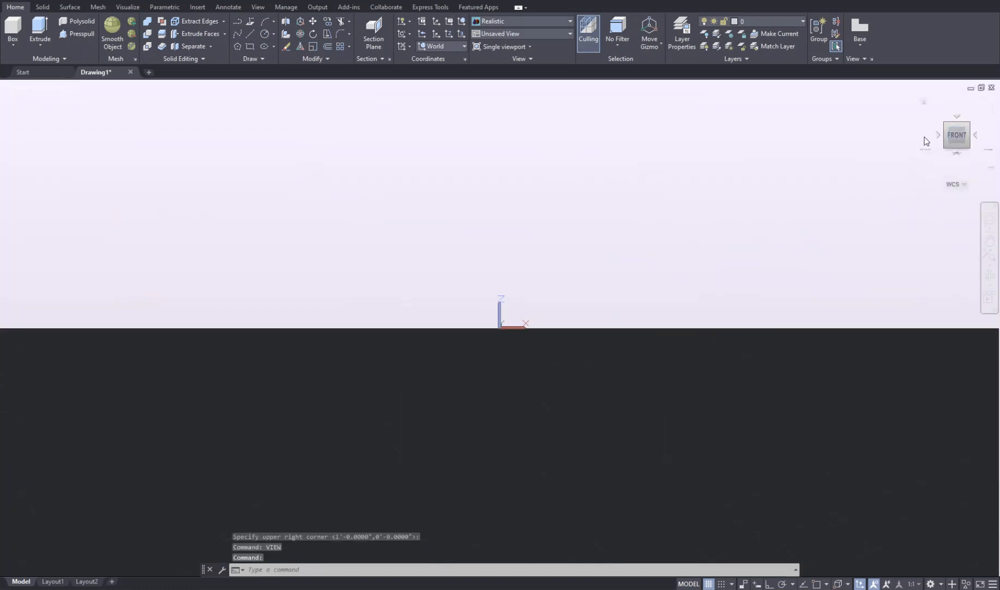
{"action": "left_click", "coordinate": [939, 138]}
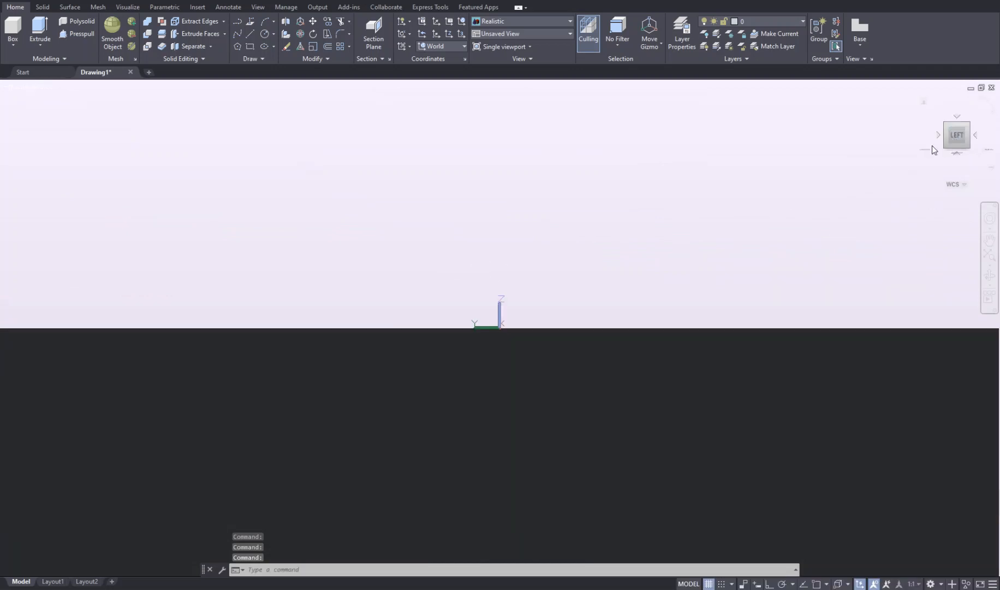
- Change the visual style to 2D Wireframe with the SHADEMODE command
{"action": "type", "text": "shademode"}
{"action": "key", "text": "Return"}
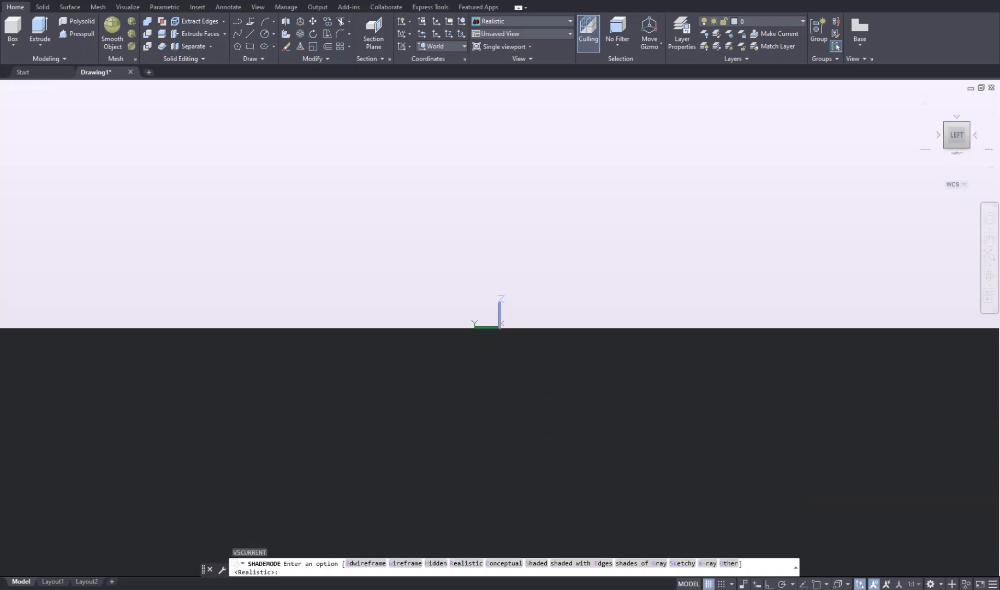
{"action": "left_click", "coordinate": [367, 568]}
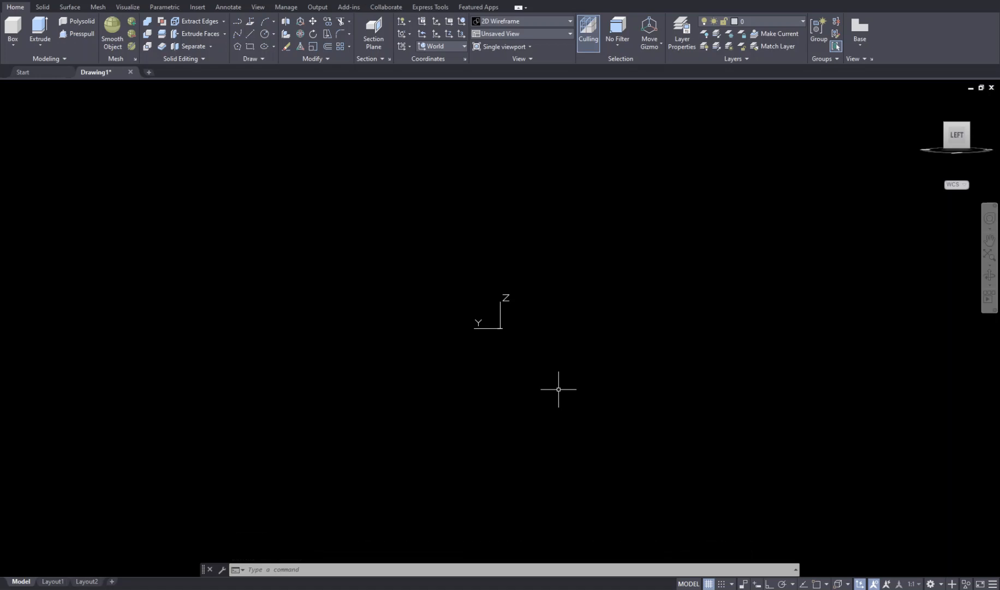
- Align the UCS with the current view using the View option
{"action": "type", "text": "ucs"}
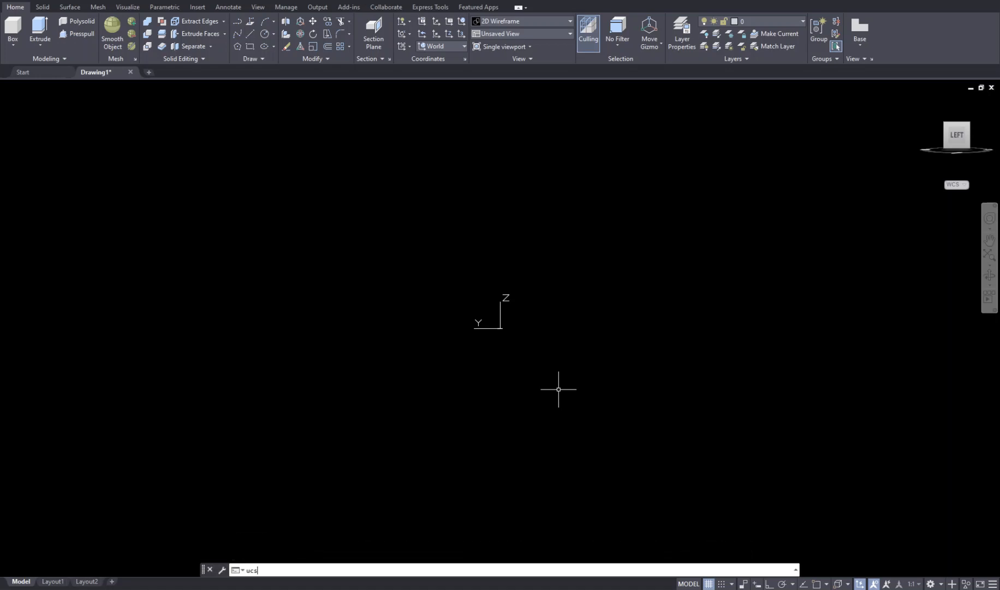
{"action": "key", "text": "Return"}
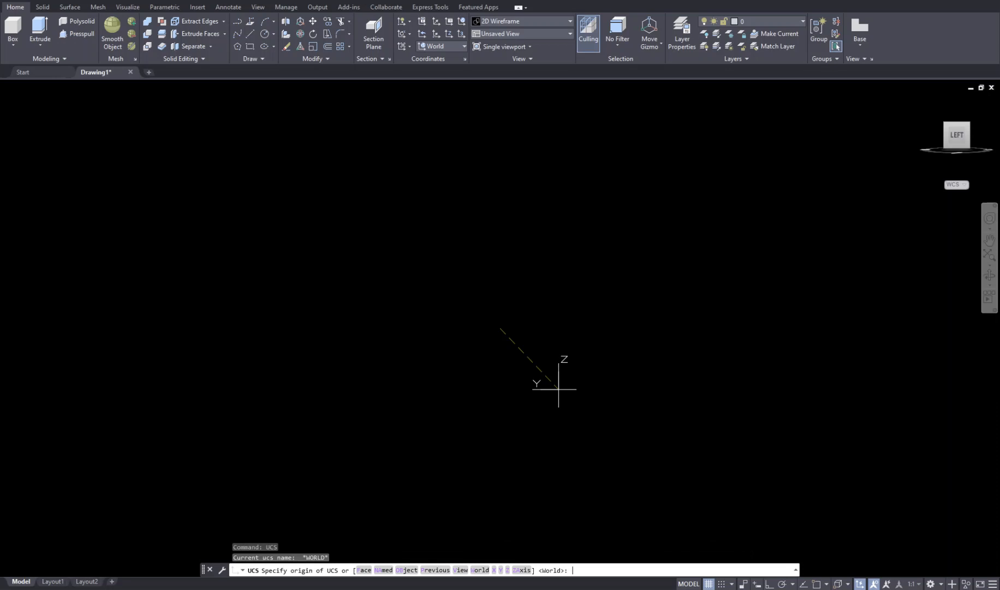
{"action": "type", "text": "v"}
{"action": "key", "text": "Return"}
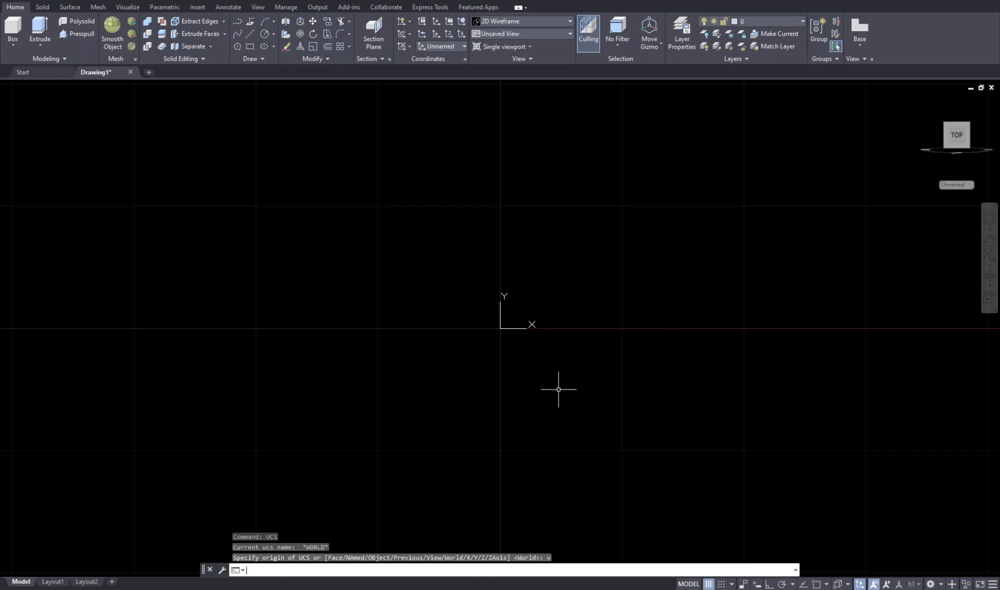
- Start a polyline at 0,0 and, with Ortho on, draw a 3-unit segment along positive X and a 2-unit segment up
{"action": "mouse_move", "coordinate": [558, 284]}
{"action": "middle_mouse_down"}
{"action": "mouse_move", "coordinate": [384, 373]}
{"action": "mouse_move", "coordinate": [420, 378]}
{"action": "mouse_move", "coordinate": [378, 374]}
{"action": "middle_mouse_up"}
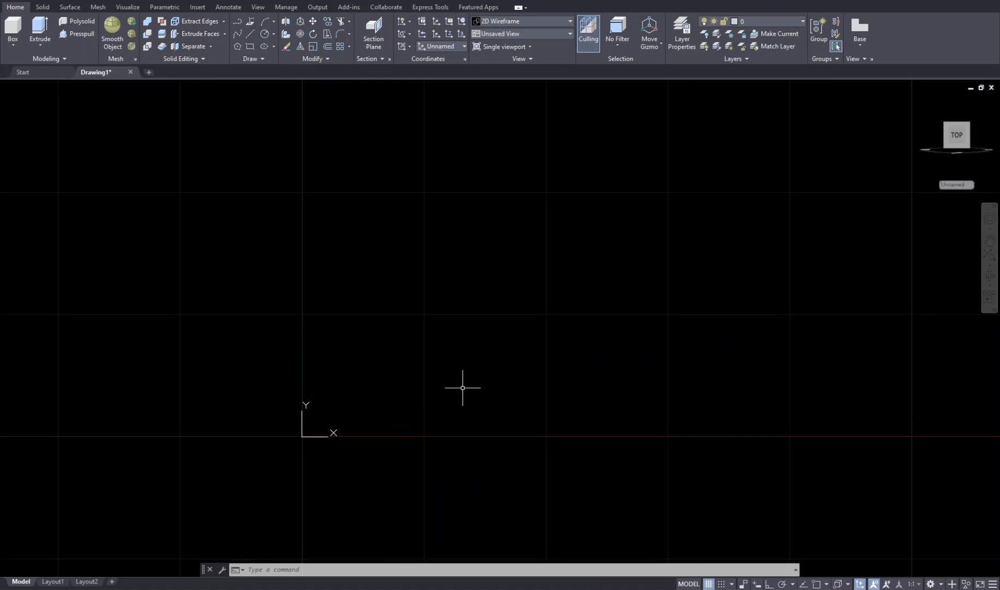
{"action": "type", "text": "pl"}
{"action": "key", "text": "Return"}
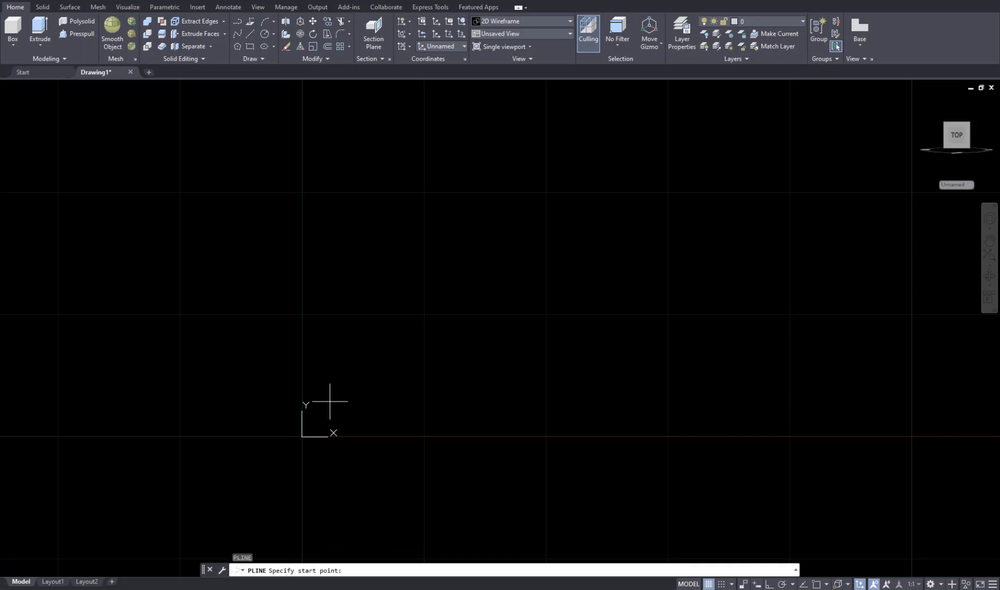
{"action": "type", "text": "0,0"}
{"action": "key", "text": "Return"}
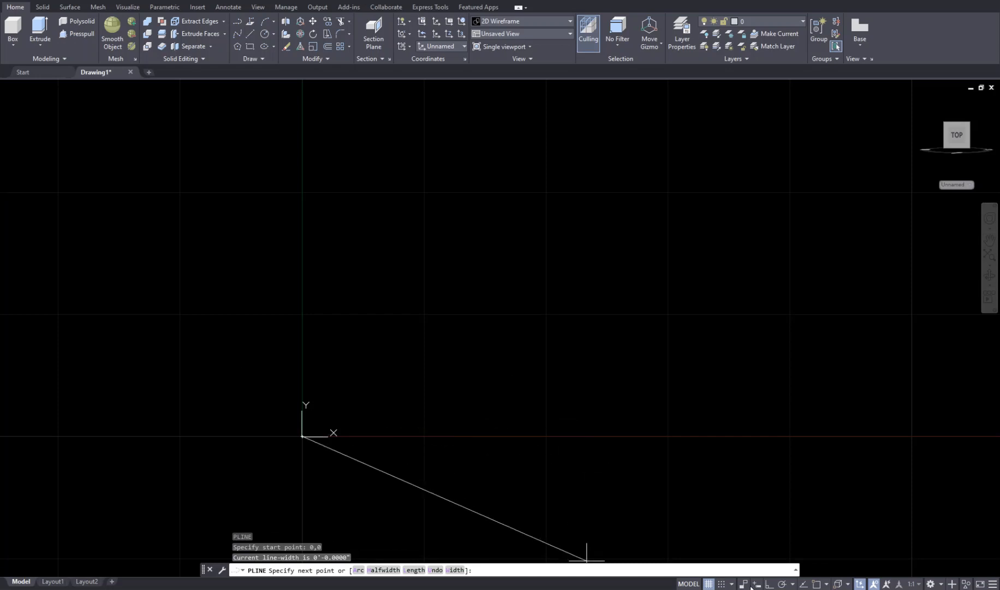
{"action": "left_click", "coordinate": [770, 583]}
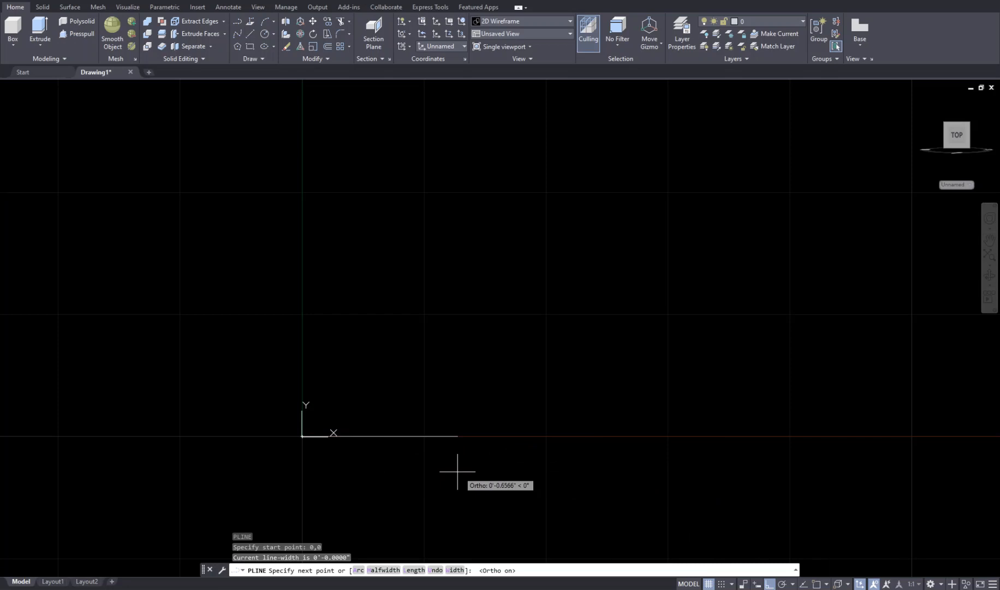
{"action": "key", "text": "Return"}
{"action": "scroll", "coordinate": [459, 437], "scroll_direction": "down", "scroll_amount": 5}
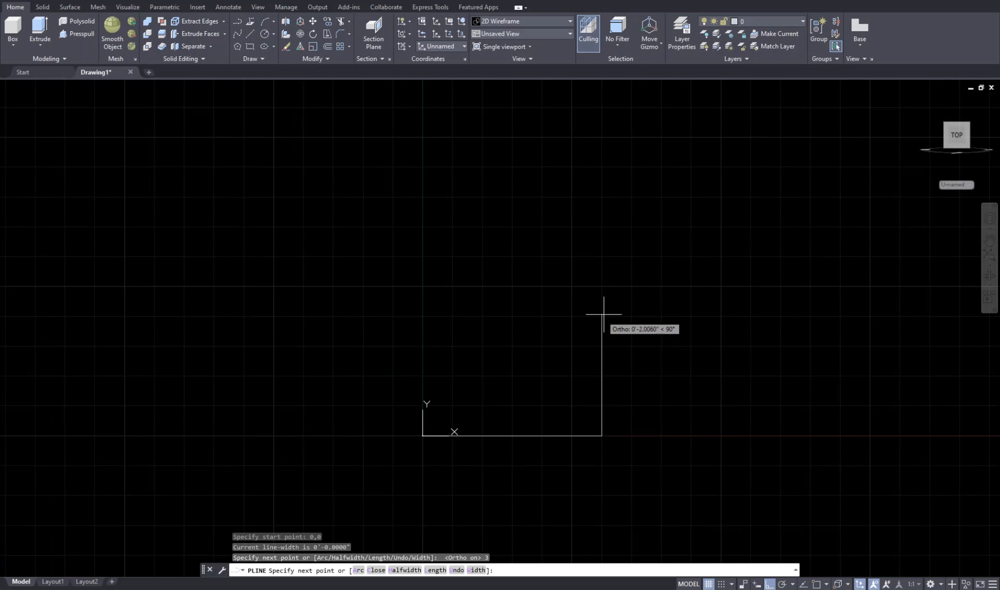
{"action": "key", "text": "Return"}
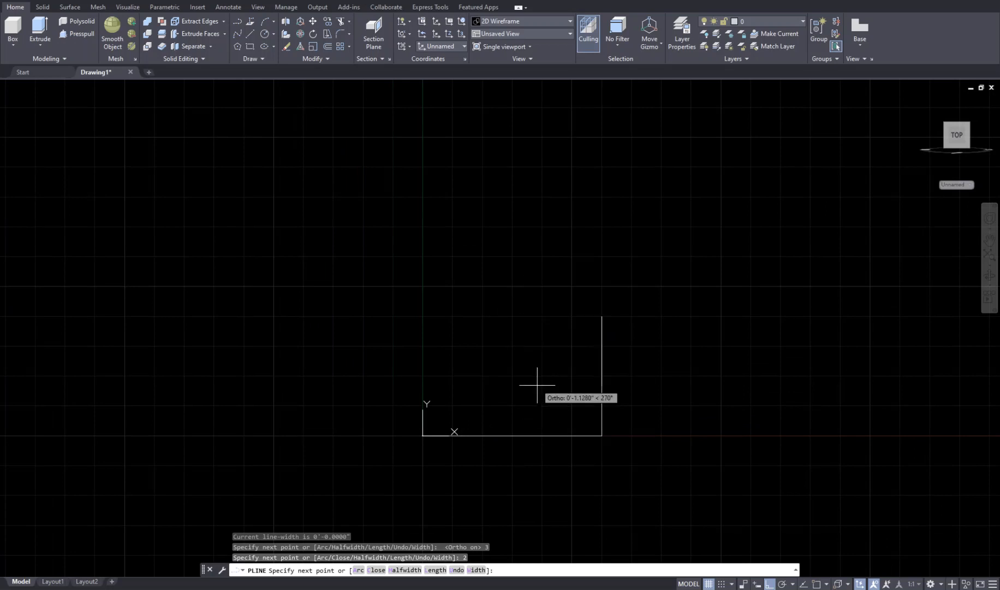
- With Ortho off and object snap on, add the gable points @-1.5,.6 and @-1.5,-.6, and close the polyline
{"action": "left_click", "coordinate": [770, 583]}
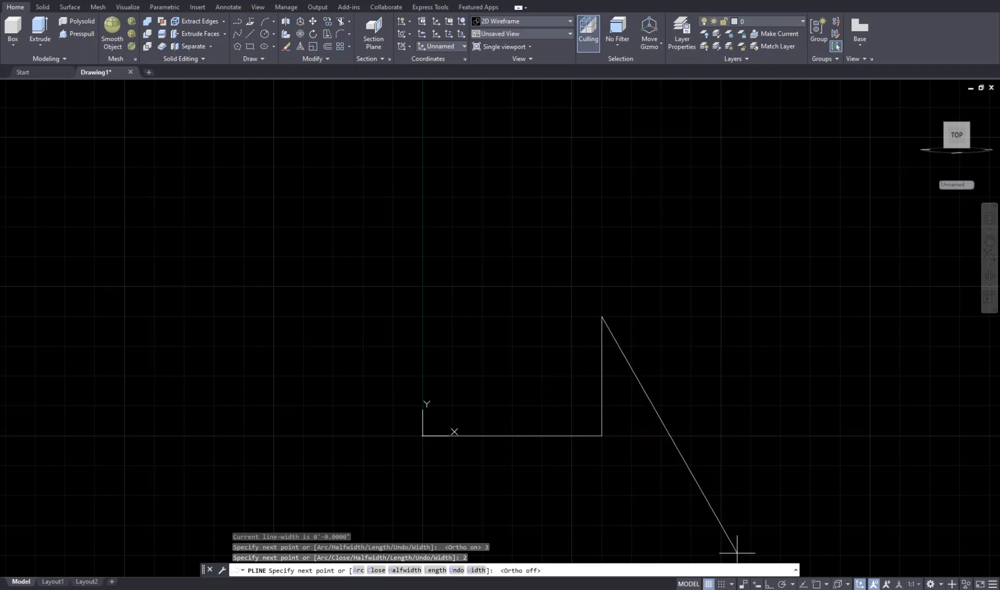
{"action": "left_click", "coordinate": [816, 583]}
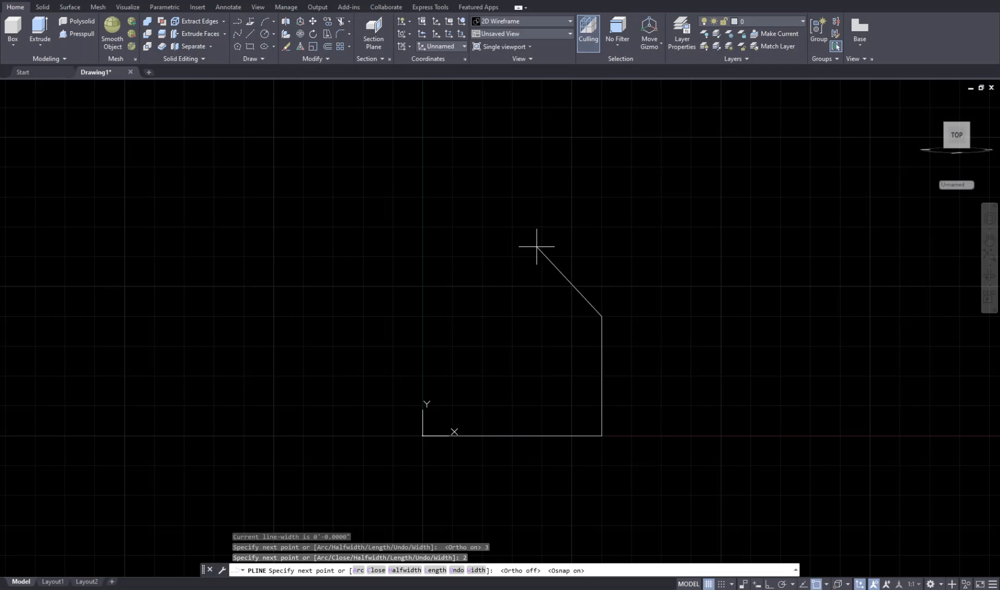
{"action": "type", "text": "@"}
{"action": "type", "text": "1.5,"}
{"action": "type", "text": ".6"}
{"action": "key", "text": "Return"}
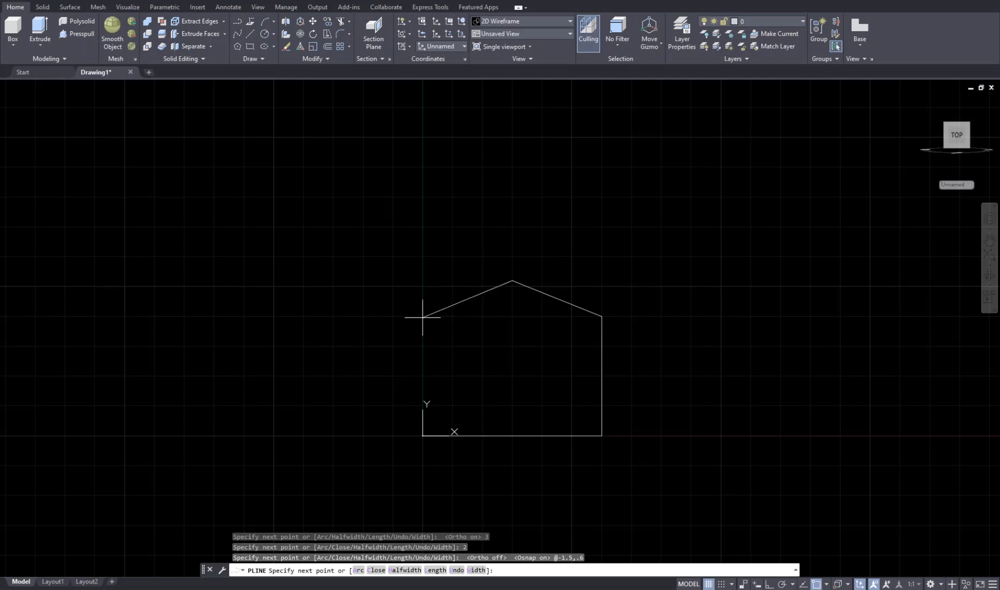
{"action": "type", "text": "@"}
{"action": "type", "text": "-1.5,-.6"}
{"action": "key", "text": "Return"}
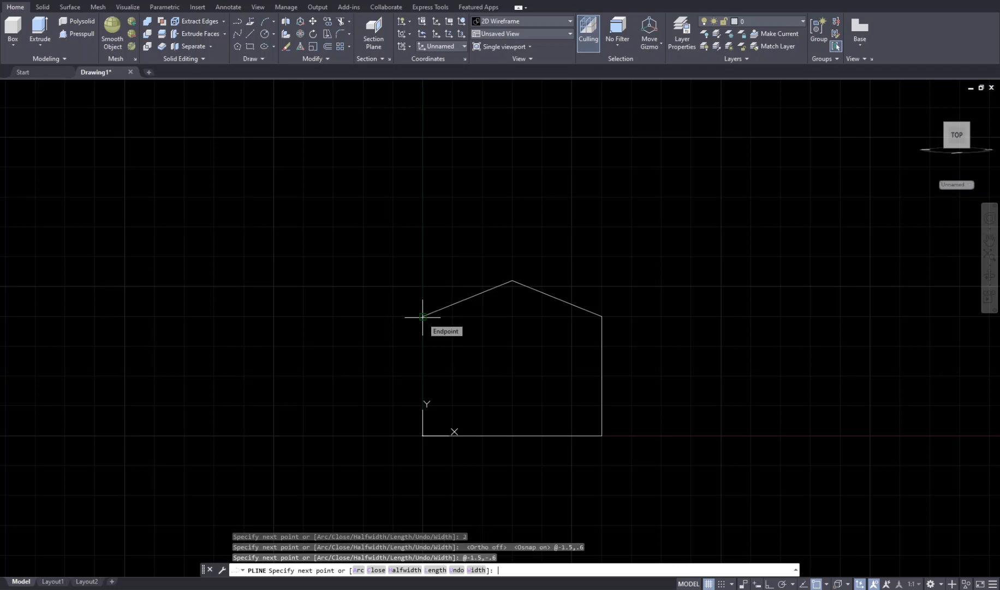
{"action": "type", "text": "c"}
{"action": "key", "text": "Return"}
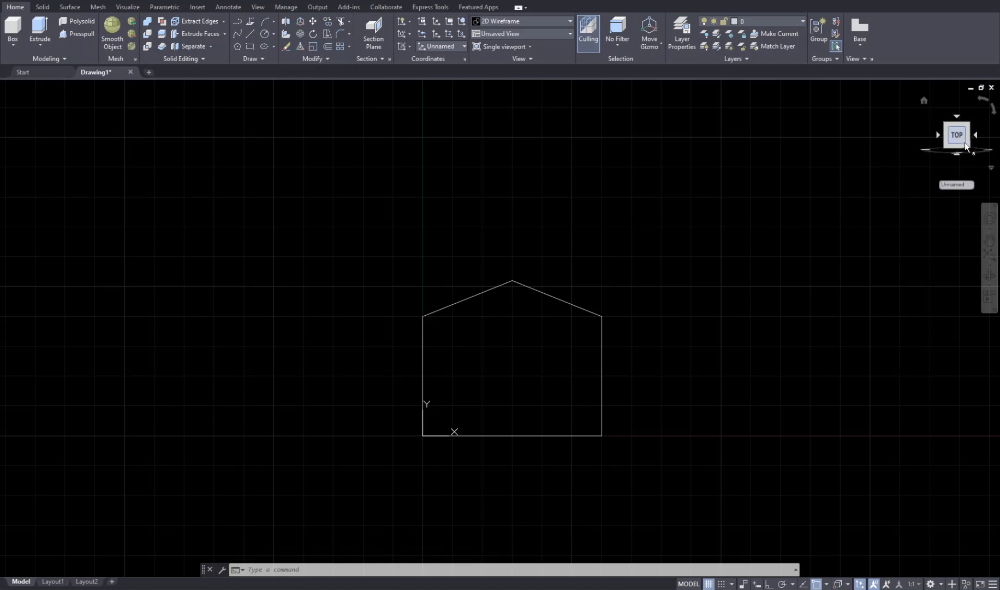
- Extrude the closed gabled polyline by a height of -4.5 into a house solid
{"action": "left_click_drag", "start_coordinate": [955, 140], "coordinate": [912, 161]}
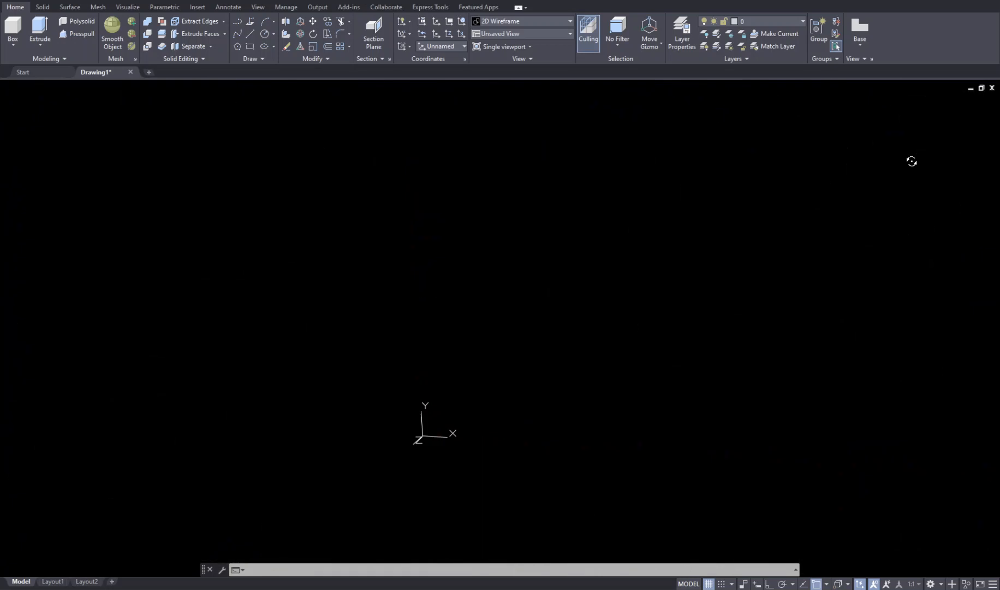
{"action": "left_click", "coordinate": [40, 44]}
{"action": "left_click", "coordinate": [47, 64]}
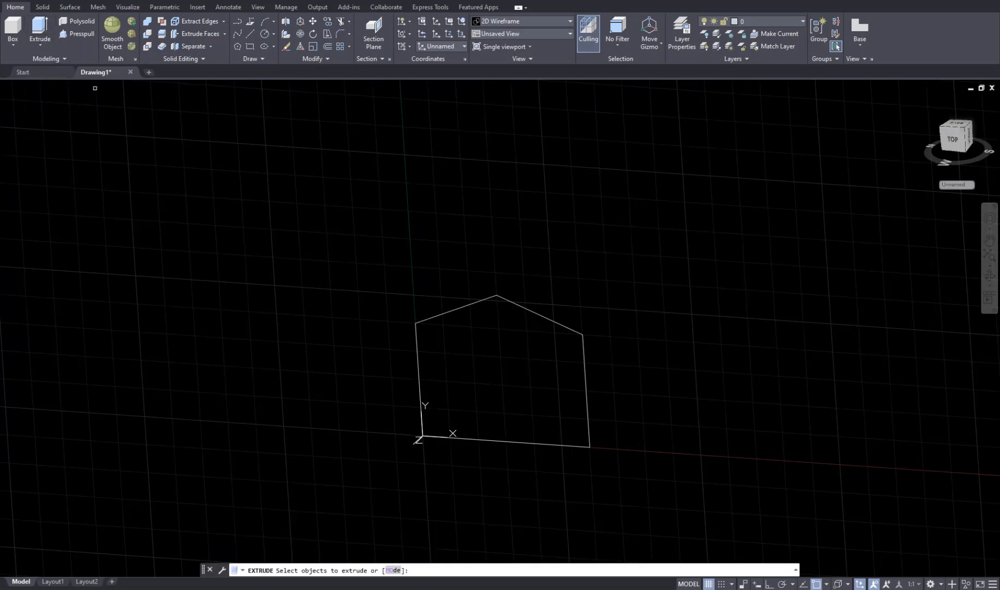
{"action": "left_click", "coordinate": [510, 298]}
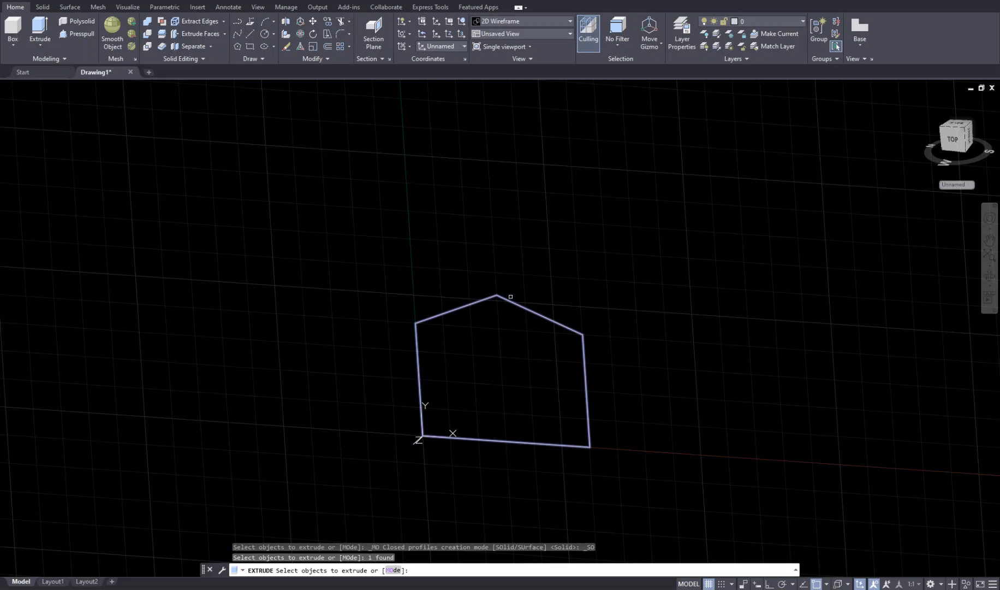
{"action": "key", "text": "Return"}
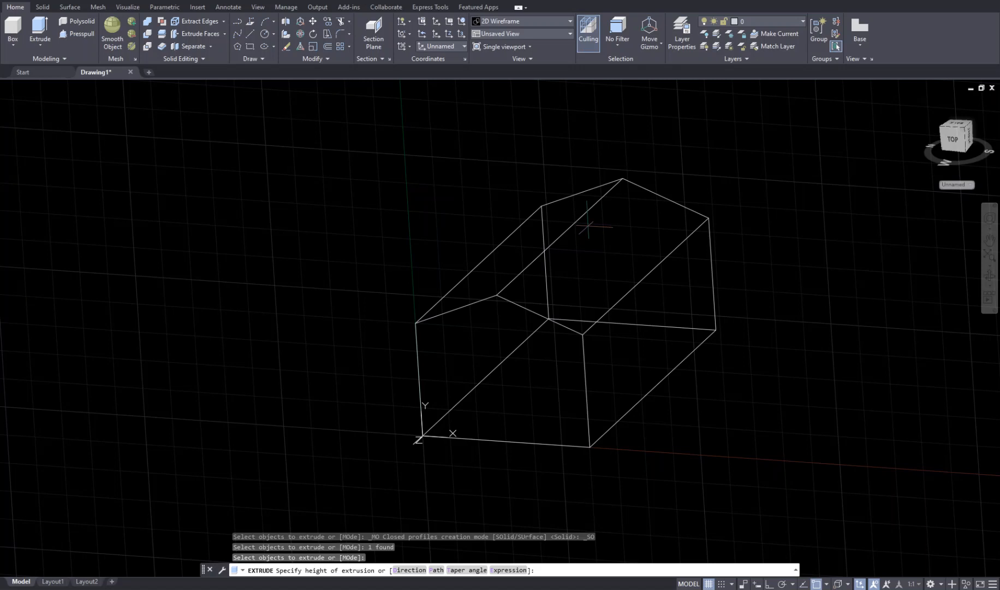
{"action": "type", "text": "-4.5"}
{"action": "key", "text": "Return"}
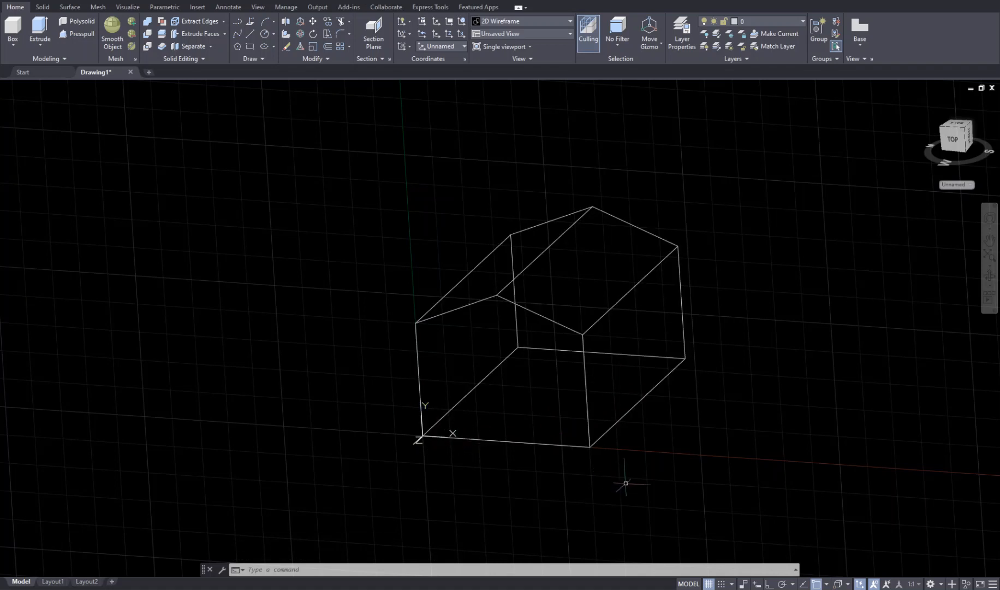
- Set the UCS at the house's lower corner with X along the long base edge and Y up the wall, and view that side in plan
{"action": "type", "text": "ucs"}
{"action": "key", "text": "Return"}
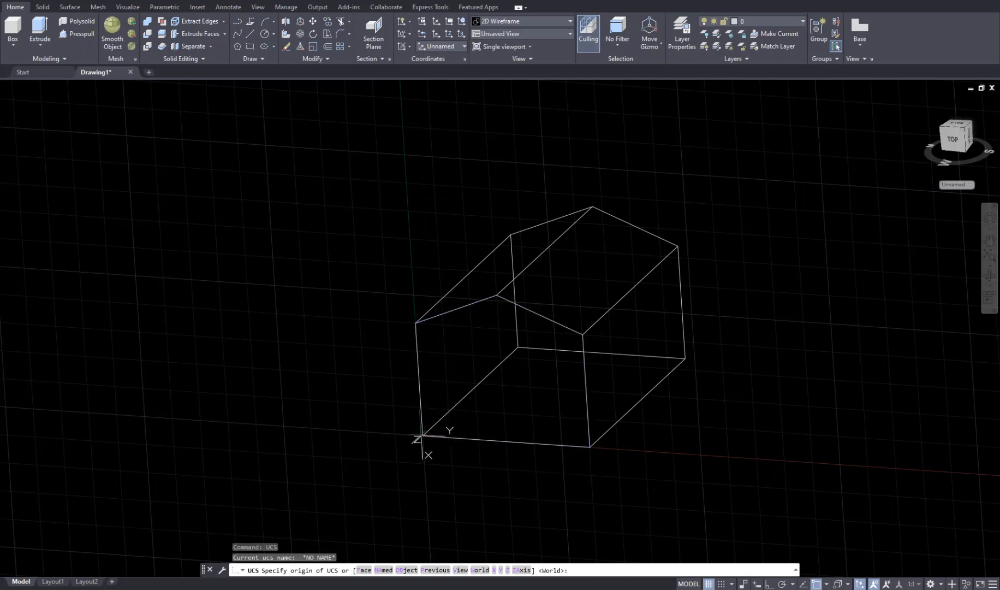
{"action": "left_click", "coordinate": [422, 435]}
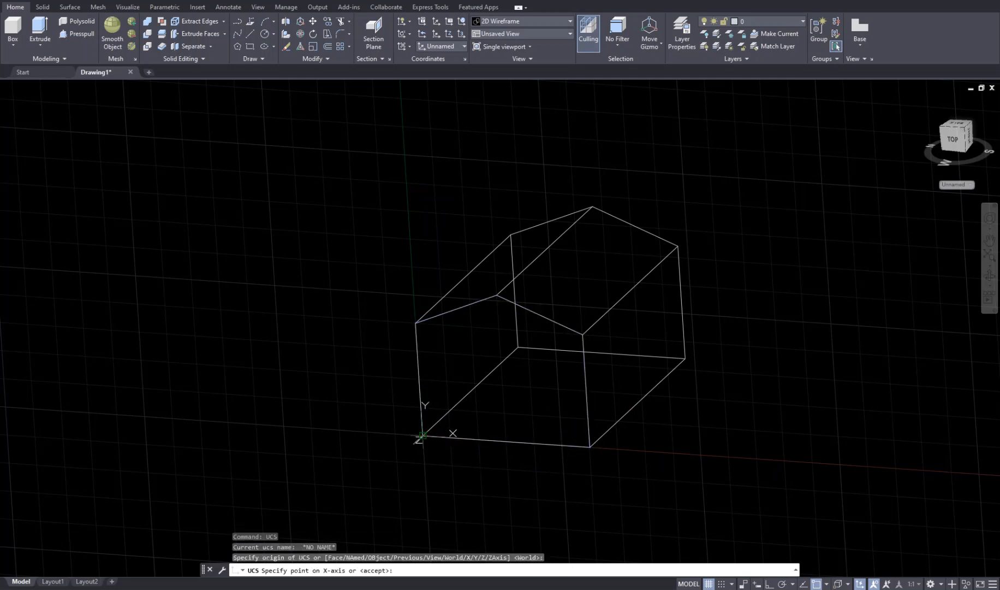
{"action": "left_click", "coordinate": [463, 397]}
{"action": "left_click", "coordinate": [420, 371]}
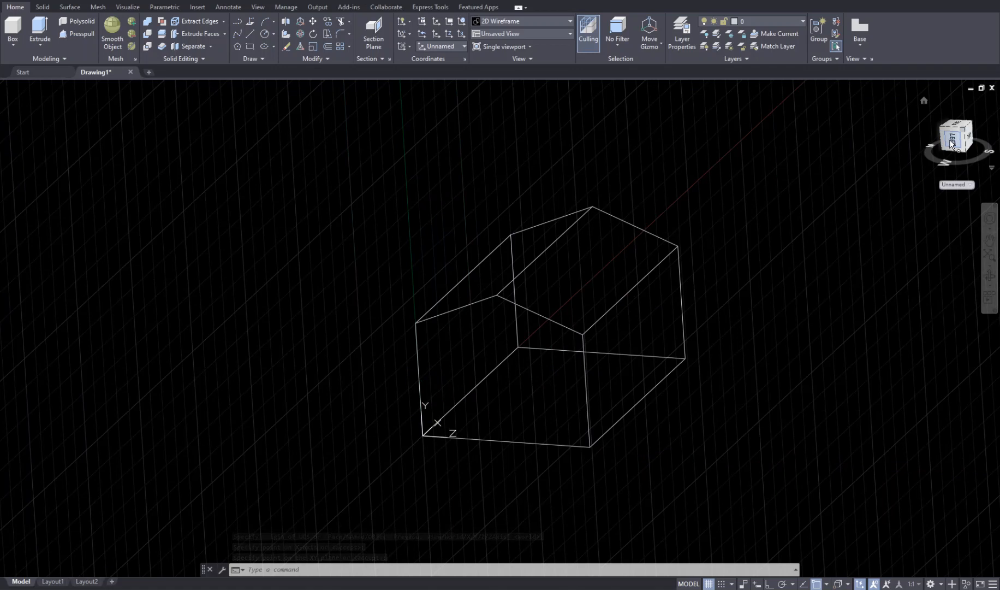
{"action": "left_click", "coordinate": [974, 138]}
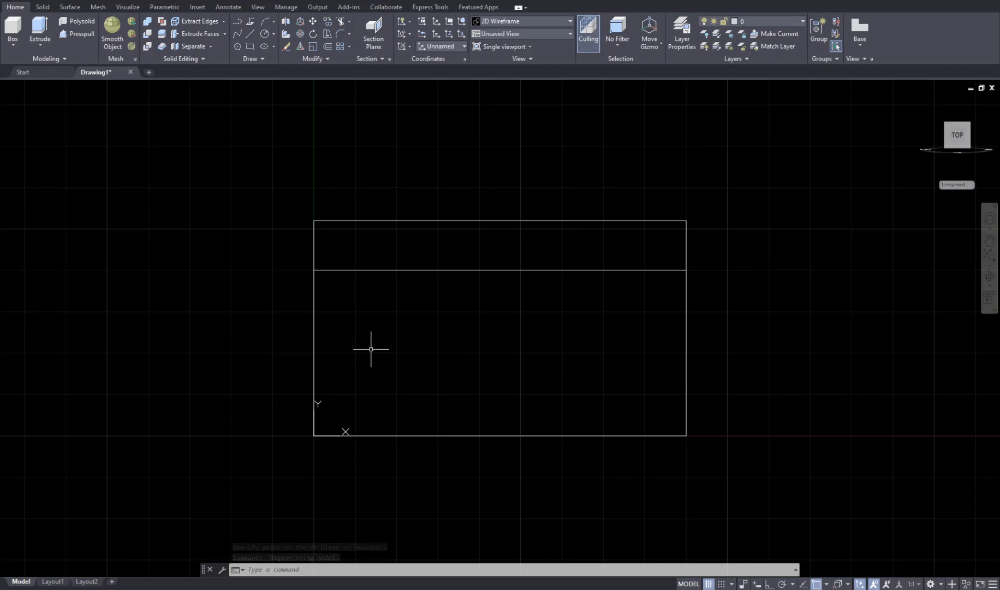
- Start a polyline at 0,0 and, with object snap off and Ortho on, draw 1.5 along positive X and up to the eave line
{"action": "type", "text": "pl"}
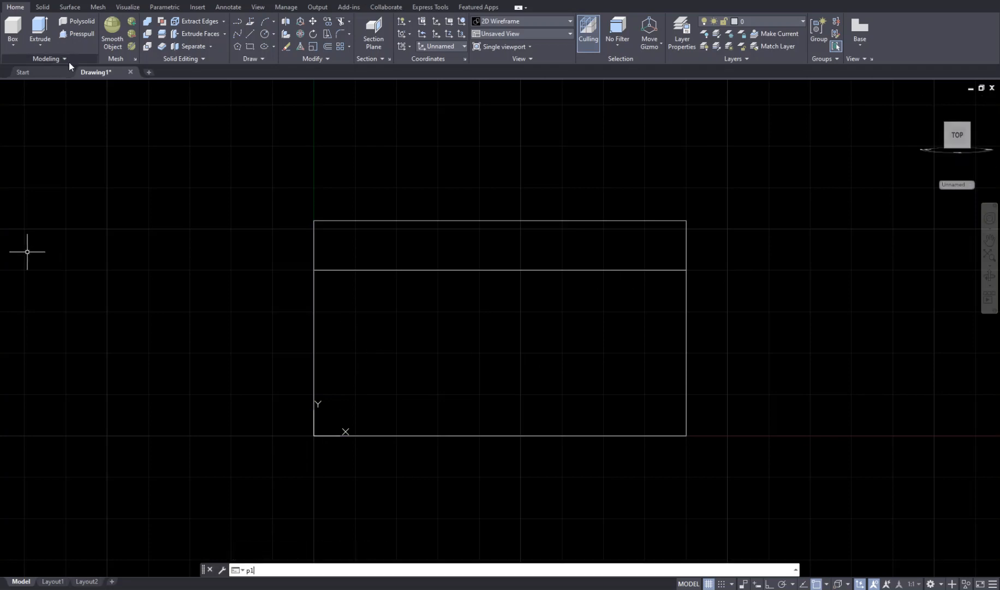
{"action": "key", "text": "Return"}
{"action": "type", "text": "0,0"}
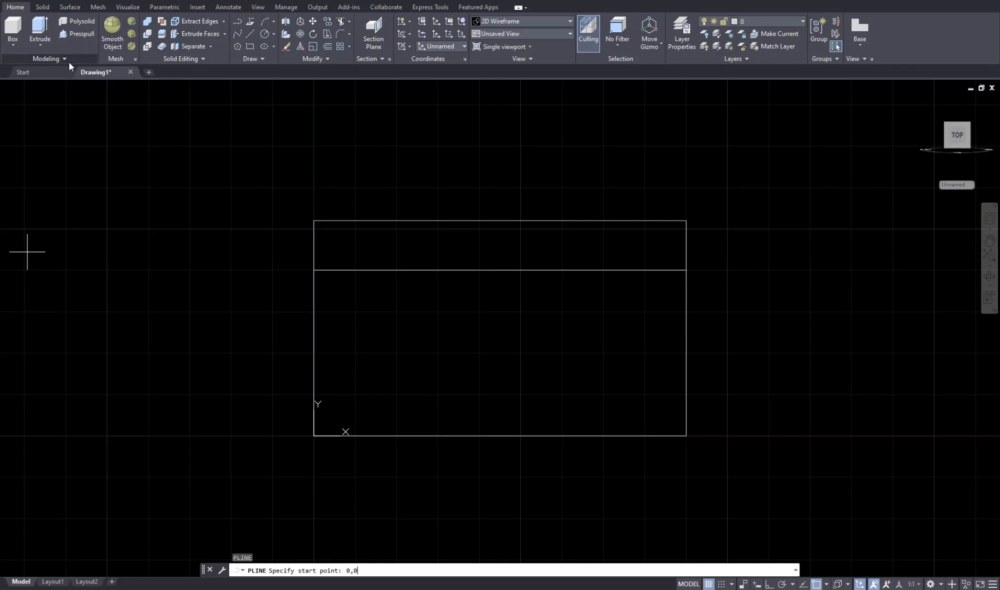
{"action": "key", "text": "Return"}
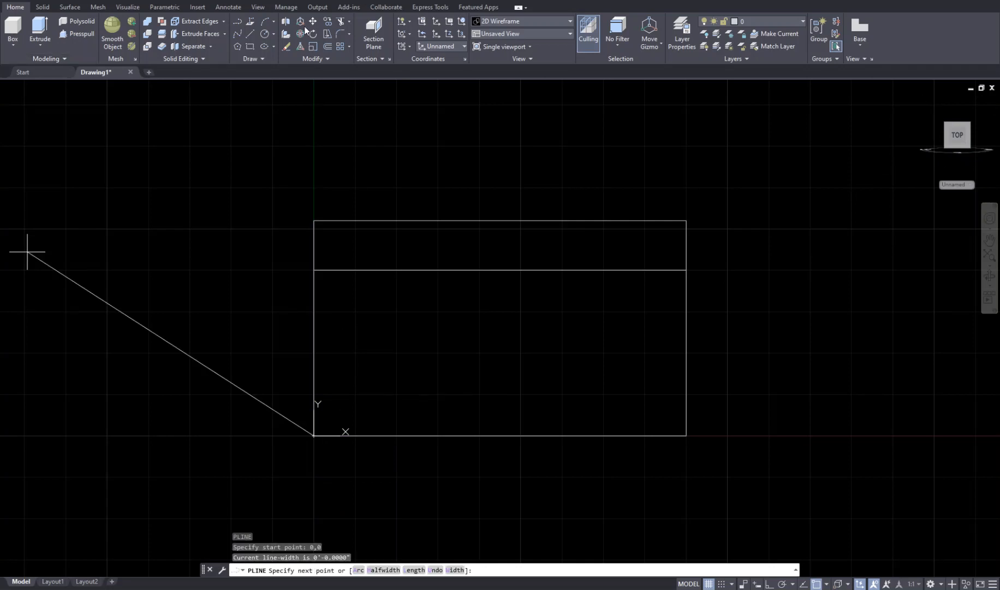
{"action": "left_click", "coordinate": [817, 584]}
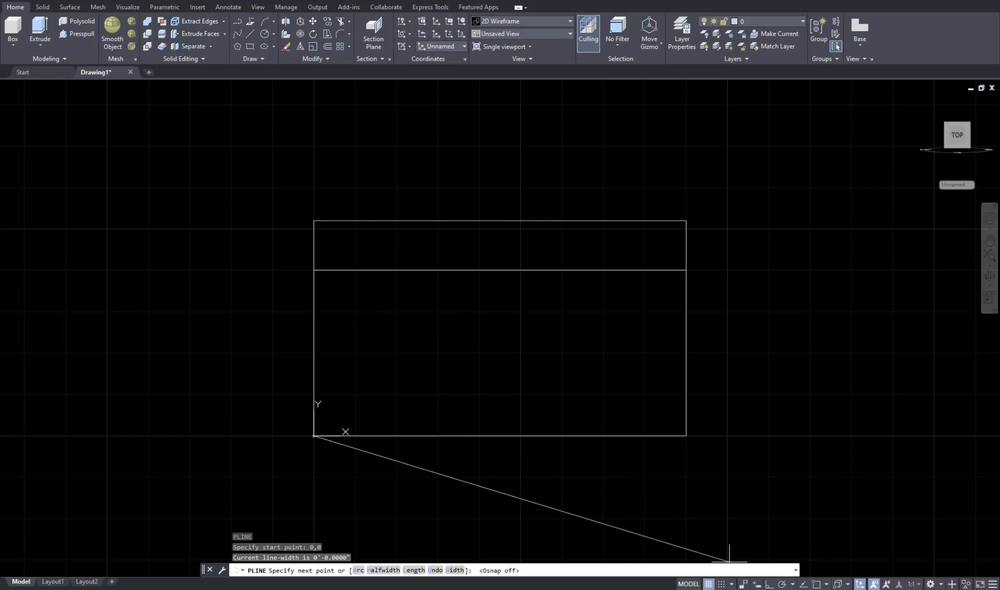
{"action": "left_click", "coordinate": [769, 583]}
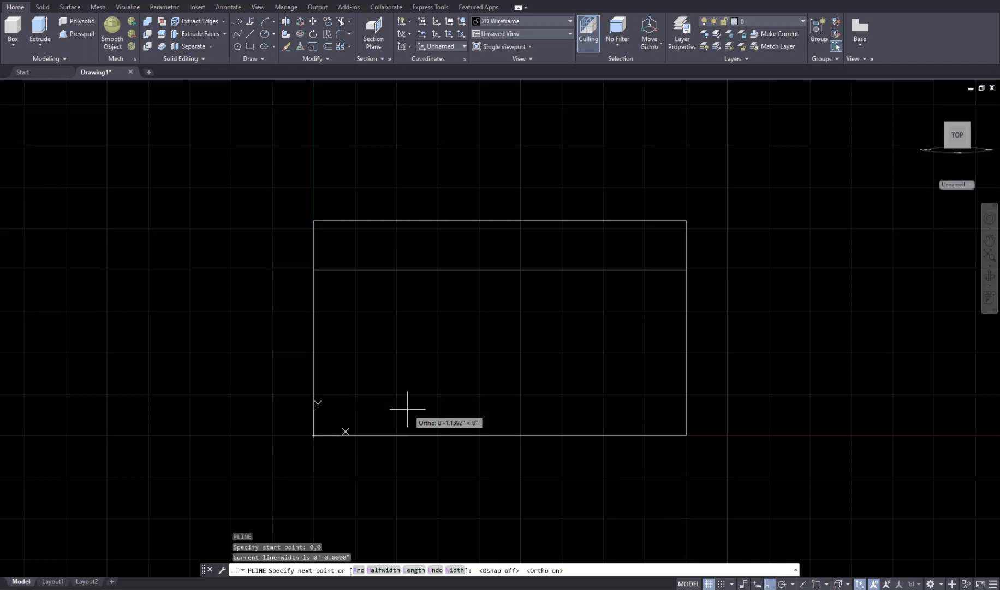
{"action": "type", "text": ".5"}
{"action": "key", "text": "Return"}
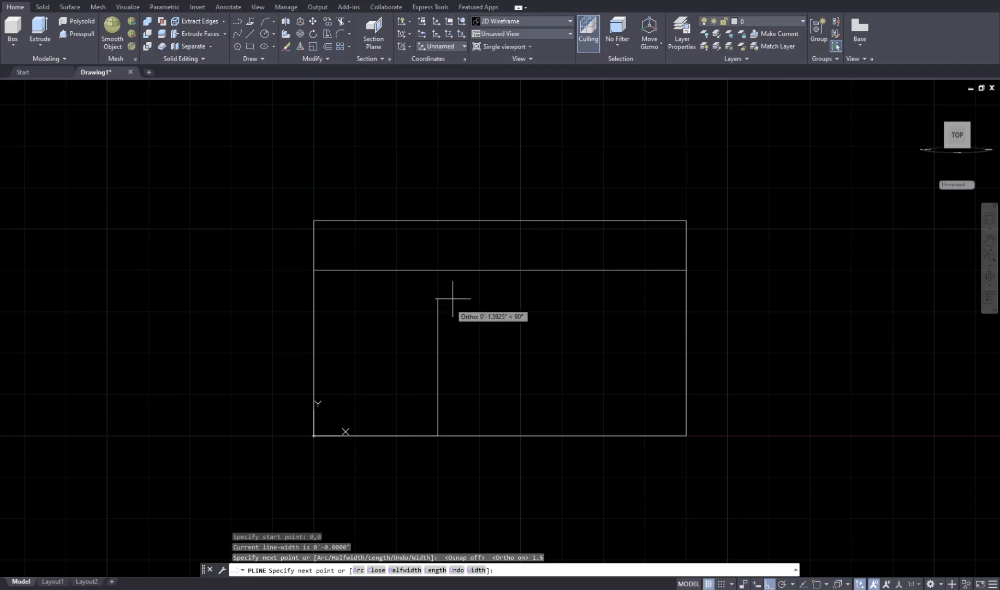
{"action": "left_click", "coordinate": [438, 270]}
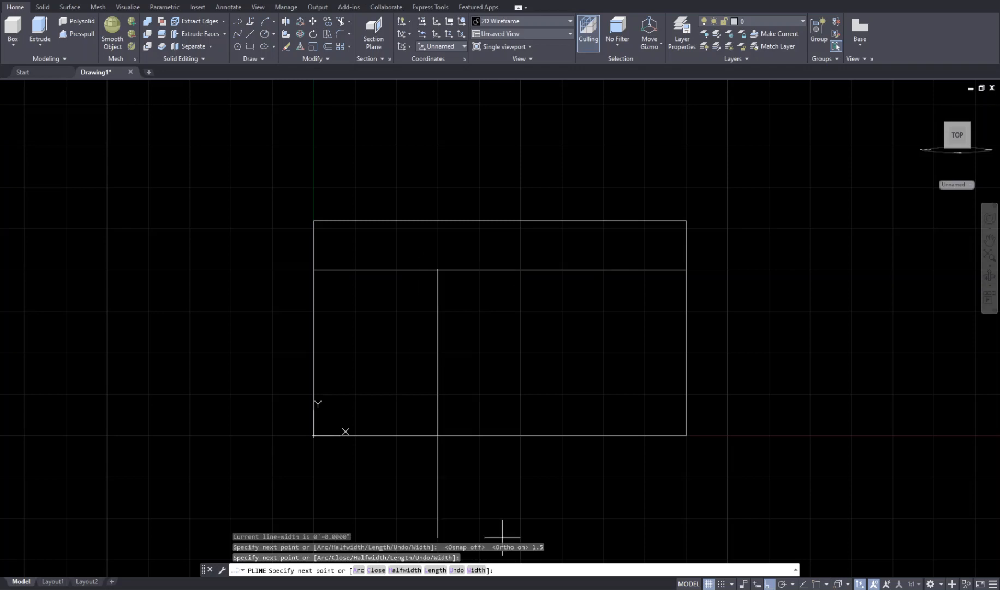
- With Ortho off, add the small gable's points @-0.75,0.6 and @-0.75,-.6, and close the polyline
{"action": "key", "text": "F8"}
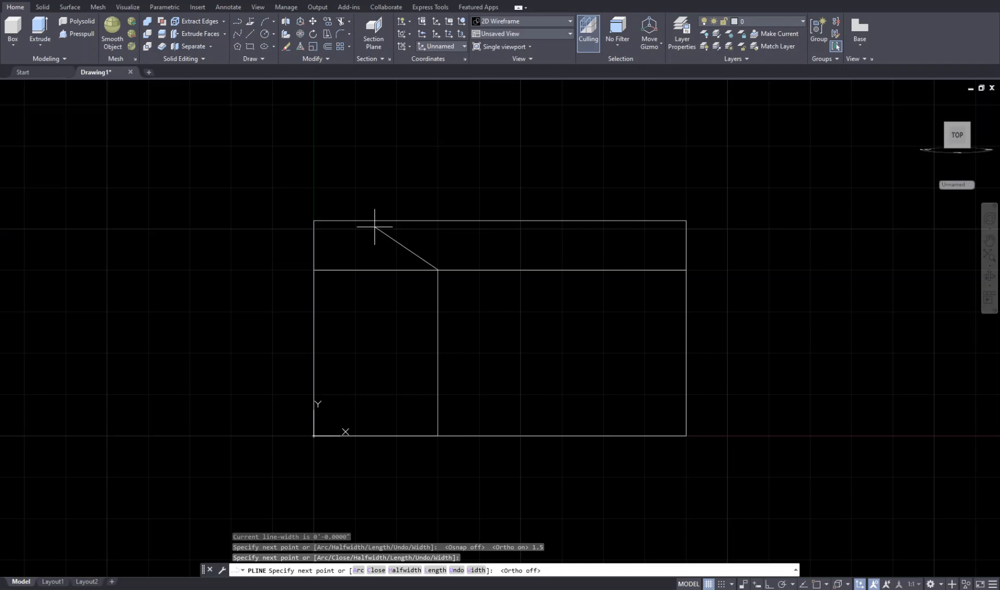
{"action": "type", "text": "@"}
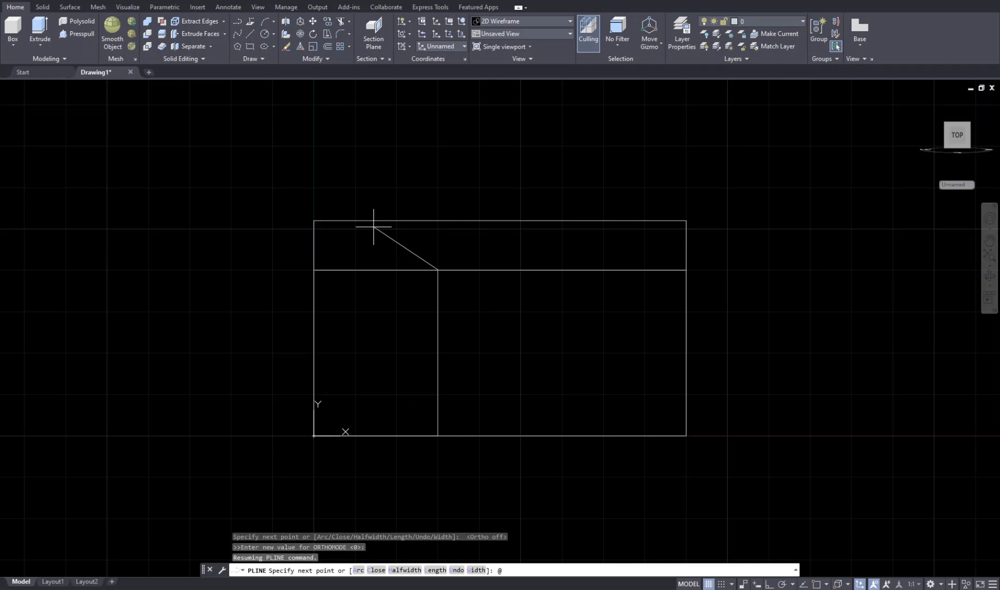
{"action": "type", "text": "0.75,0.6"}
{"action": "key", "text": "Return"}
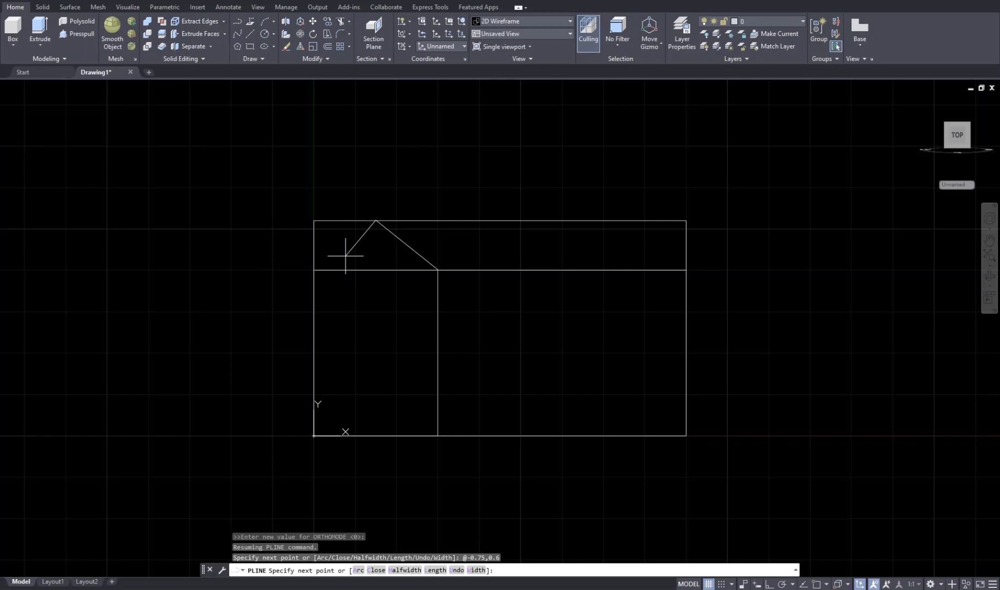
{"action": "type", "text": "@"}
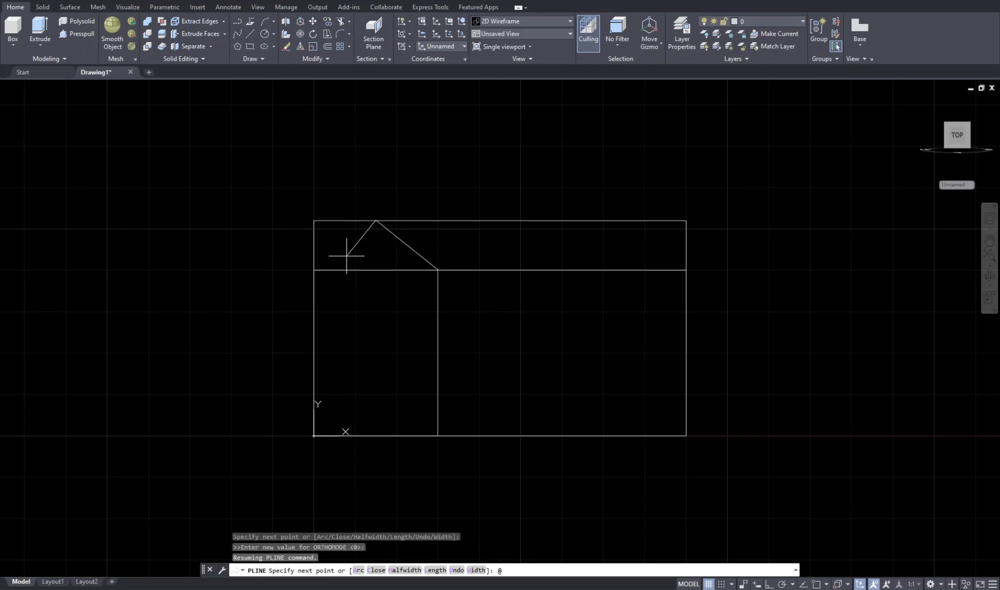
{"action": "type", "text": "-0.75,-.6"}
{"action": "key", "text": "Return"}
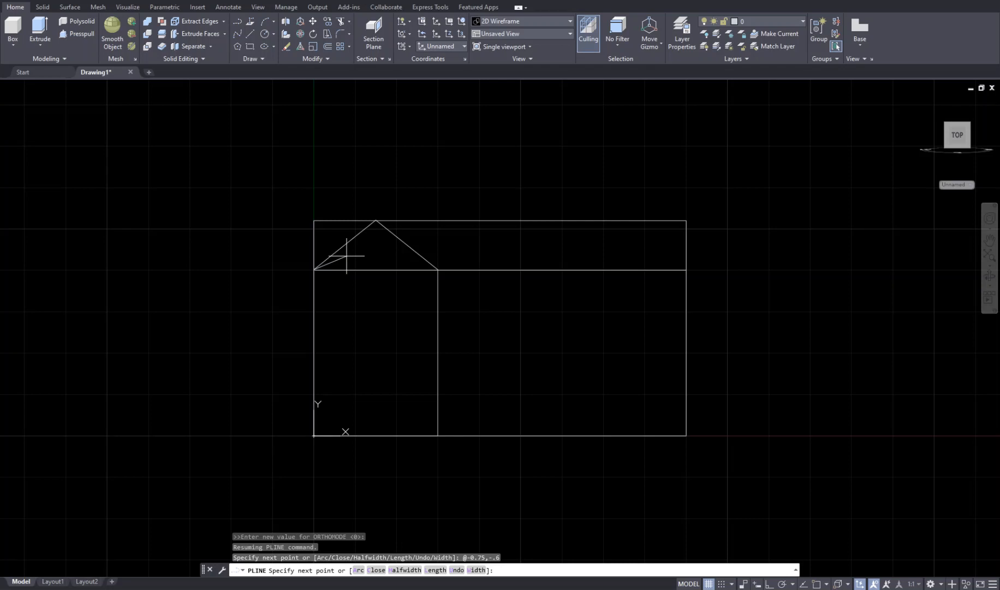
{"action": "type", "text": "c"}
{"action": "key", "text": "Return"}
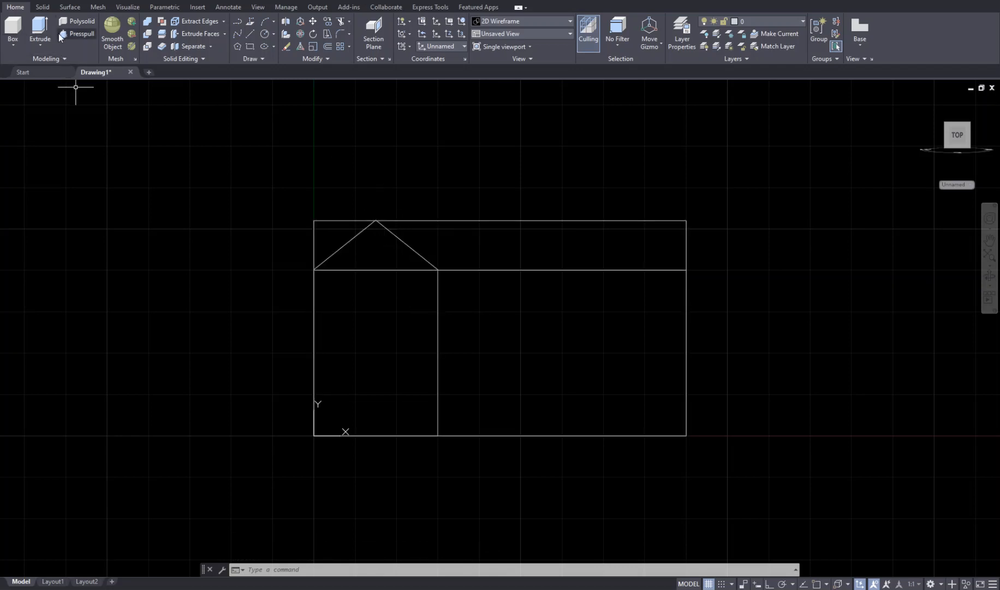
- With object snap on, copy the small gabled profile twice side by side along the wall, using its eave corner as base point
{"action": "type", "text": "cp"}
{"action": "key", "text": "Return"}
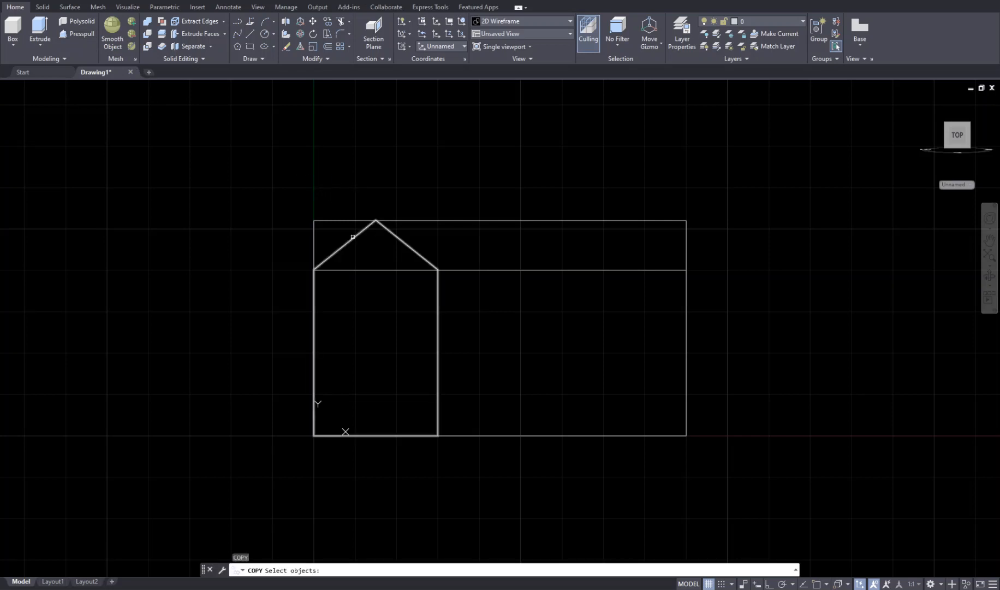
{"action": "left_click", "coordinate": [344, 243]}
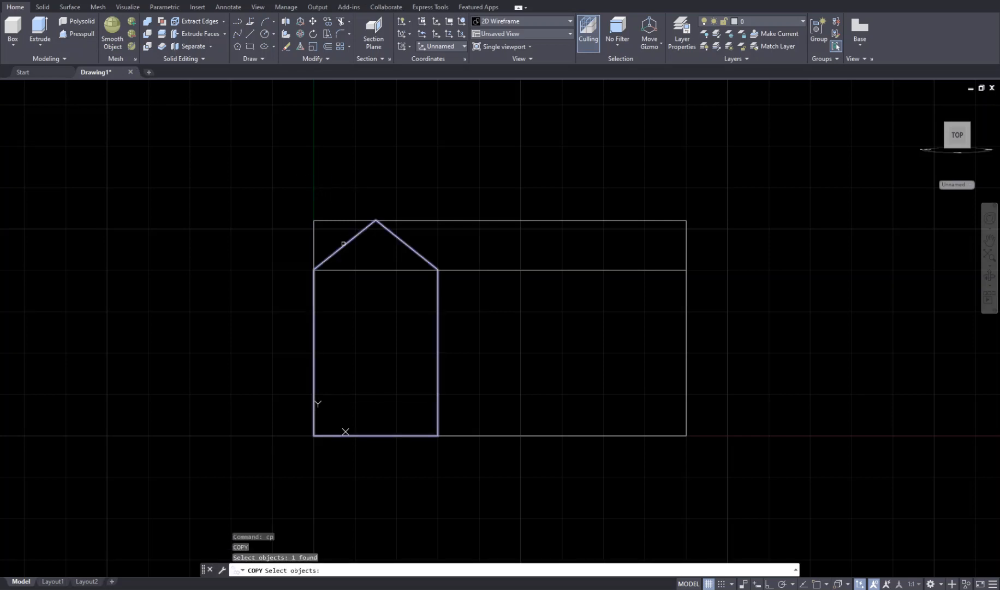
{"action": "key", "text": "Return"}
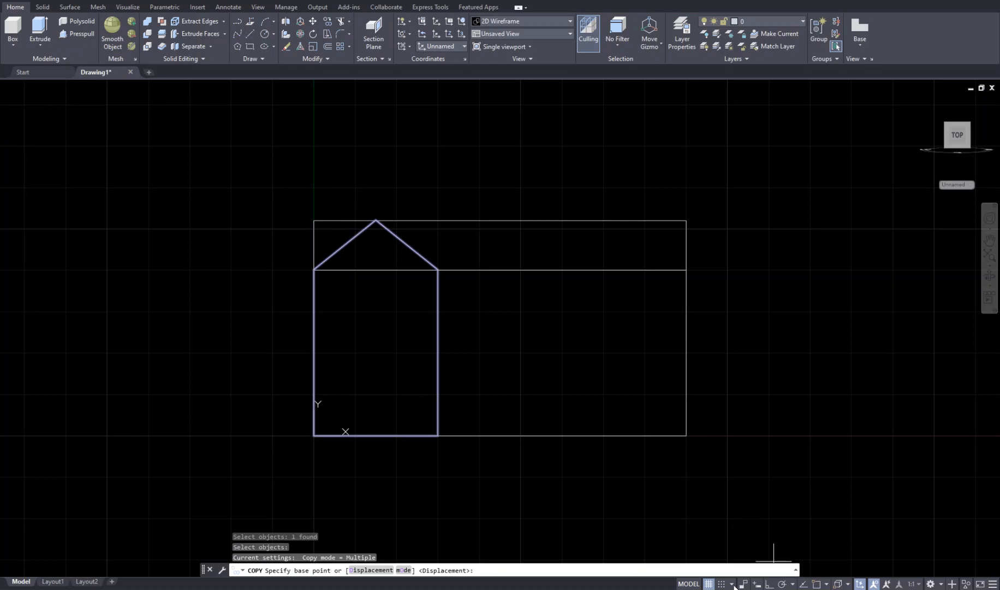
{"action": "left_click", "coordinate": [816, 584]}
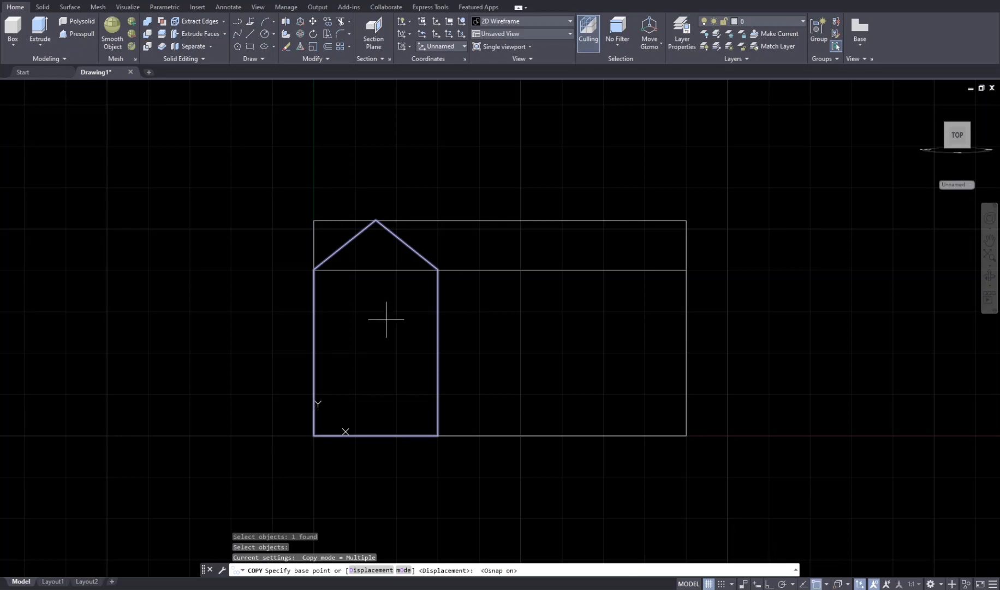
{"action": "left_click", "coordinate": [315, 270]}
{"action": "left_click", "coordinate": [438, 270]}
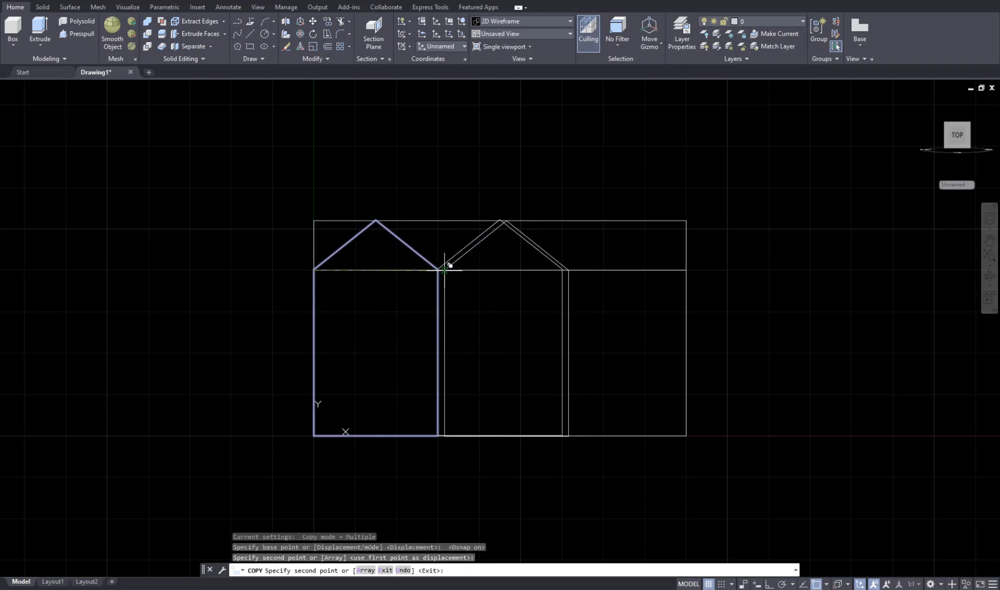
{"action": "left_click", "coordinate": [563, 270]}
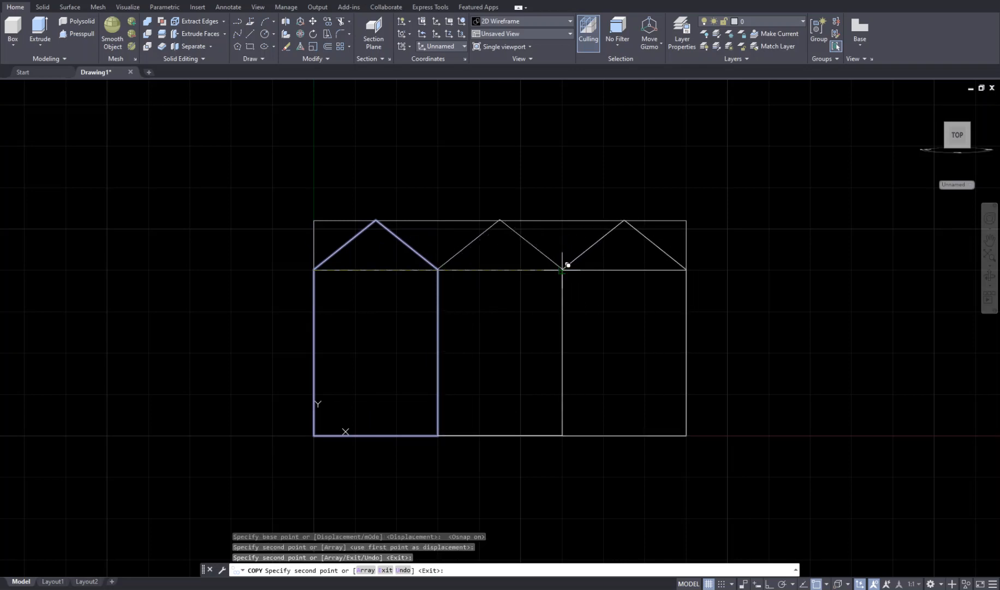
{"action": "key", "text": "Return"}
- Save the drawing as ARESIDENCE in the My Drive folder of Google Drive
{"action": "mouse_move", "coordinate": [974, 136]}
{"action": "mouse_move", "coordinate": [955, 136]}
{"action": "left_mouse_down"}
{"action": "mouse_move", "coordinate": [927, 167]}
{"action": "mouse_move", "coordinate": [803, 207]}
{"action": "mouse_move", "coordinate": [804, 199]}
{"action": "mouse_move", "coordinate": [650, 192]}
{"action": "mouse_move", "coordinate": [576, 129]}
{"action": "mouse_move", "coordinate": [614, 253]}
{"action": "mouse_move", "coordinate": [565, 249]}
{"action": "mouse_move", "coordinate": [529, 277]}
{"action": "mouse_move", "coordinate": [538, 213]}
{"action": "mouse_move", "coordinate": [525, 205]}
{"action": "mouse_move", "coordinate": [523, 226]}
{"action": "mouse_move", "coordinate": [547, 226]}
{"action": "left_mouse_up"}
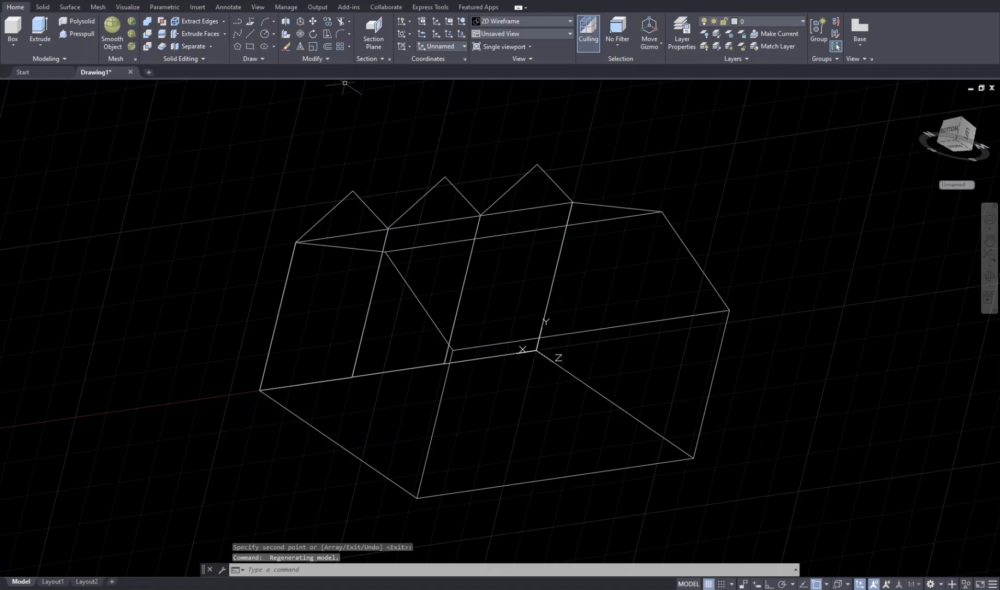
{"action": "key", "text": "ctrl+s"}
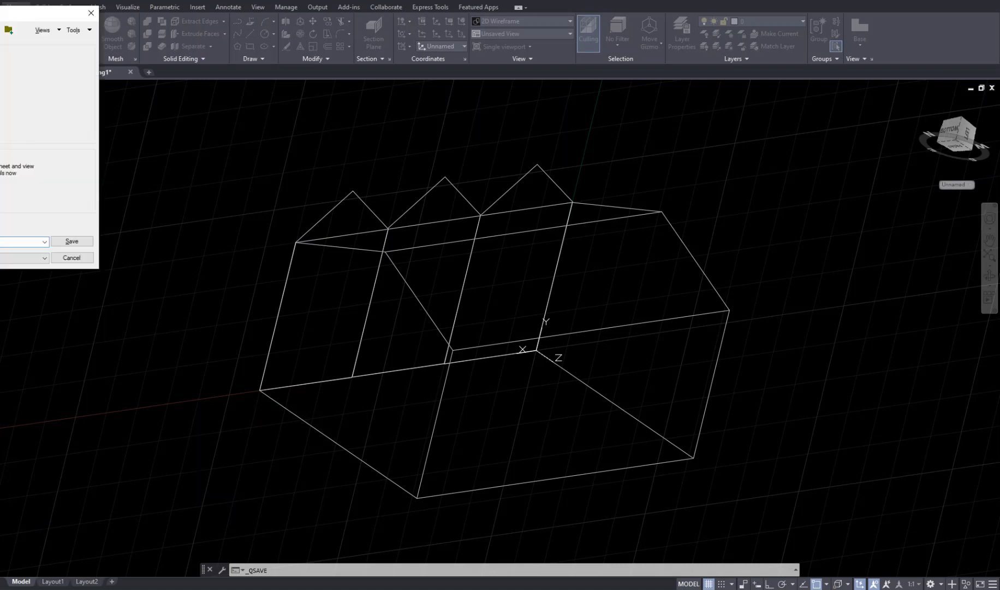
{"action": "left_click_drag", "start_coordinate": [200, 136], "coordinate": [187, 90]}
{"action": "left_click", "coordinate": [196, 103]}
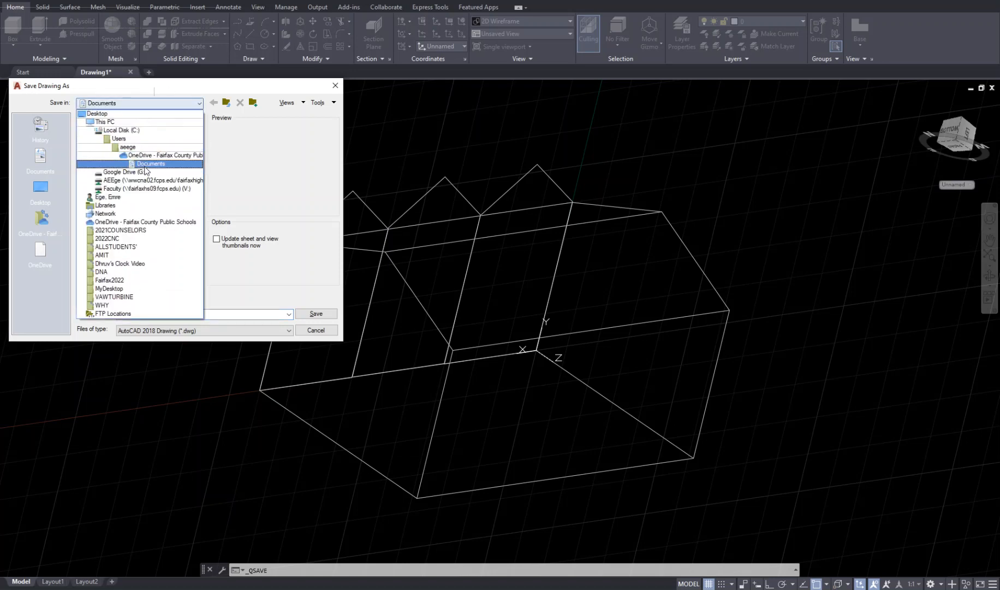
{"action": "left_click", "coordinate": [143, 173]}
{"action": "double_click", "coordinate": [85, 131]}
{"action": "left_click", "coordinate": [163, 314]}
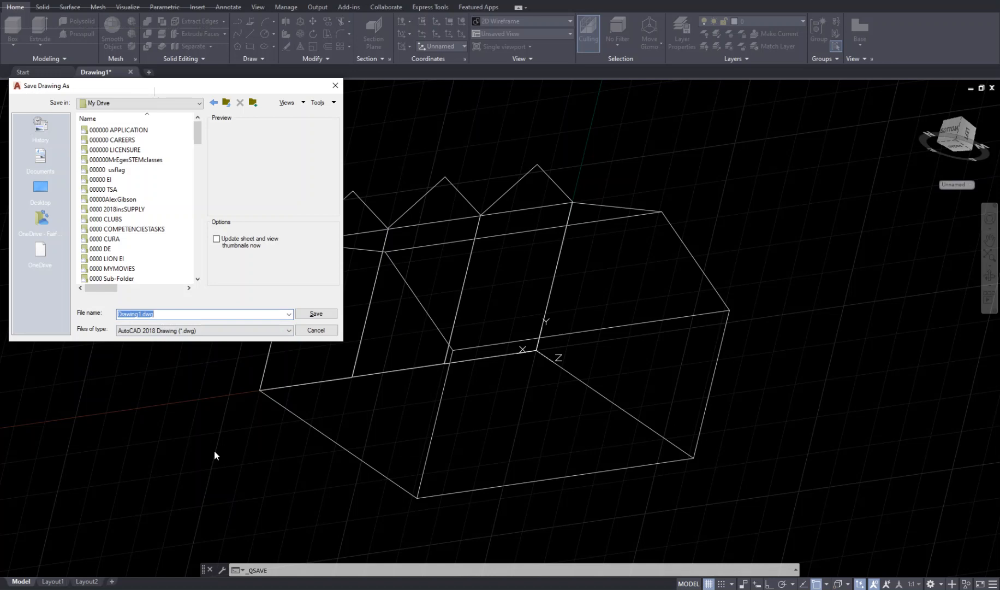
{"action": "type", "text": "ARESIDENCE"}
{"action": "left_click", "coordinate": [303, 315]}
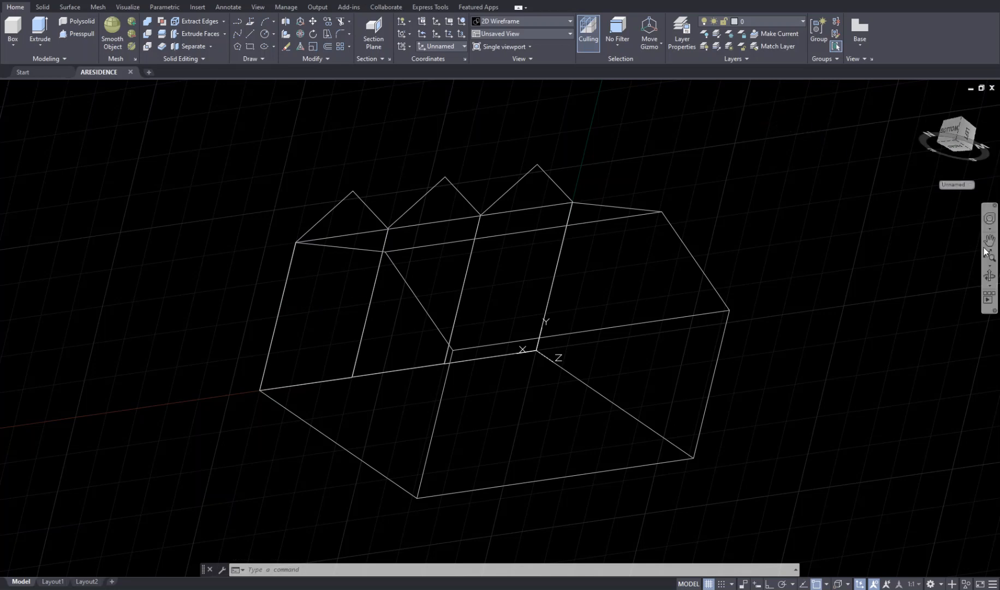
- Orbit the model to an upright oblique view of the three small gabled profiles and the main body behind them
{"action": "left_click", "coordinate": [989, 277]}
{"action": "left_click_drag", "start_coordinate": [395, 217], "coordinate": [226, 277]}
{"action": "right_click", "coordinate": [226, 273]}
{"action": "left_click", "coordinate": [244, 277]}
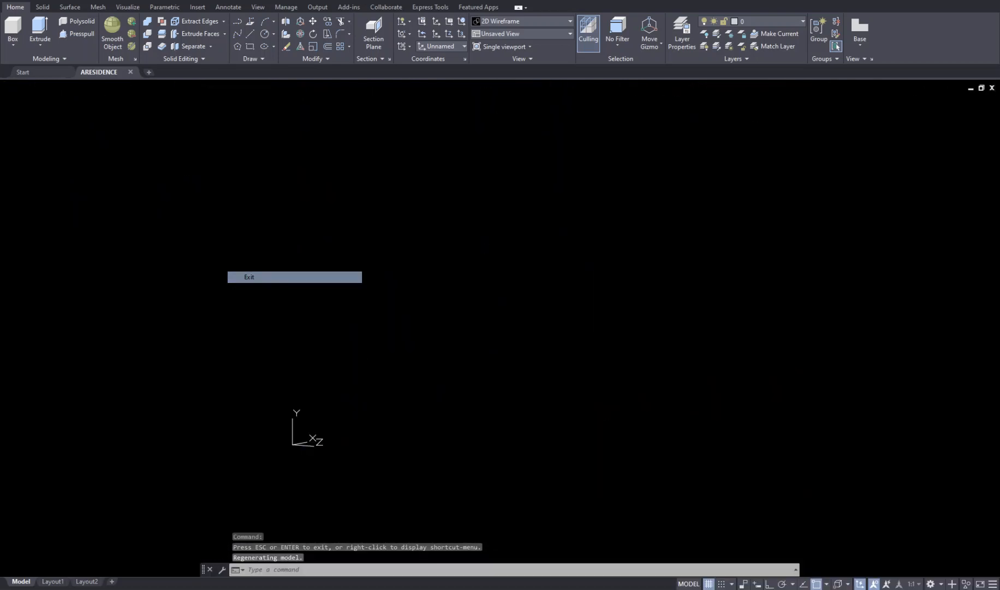
{"action": "left_click", "coordinate": [40, 27]}
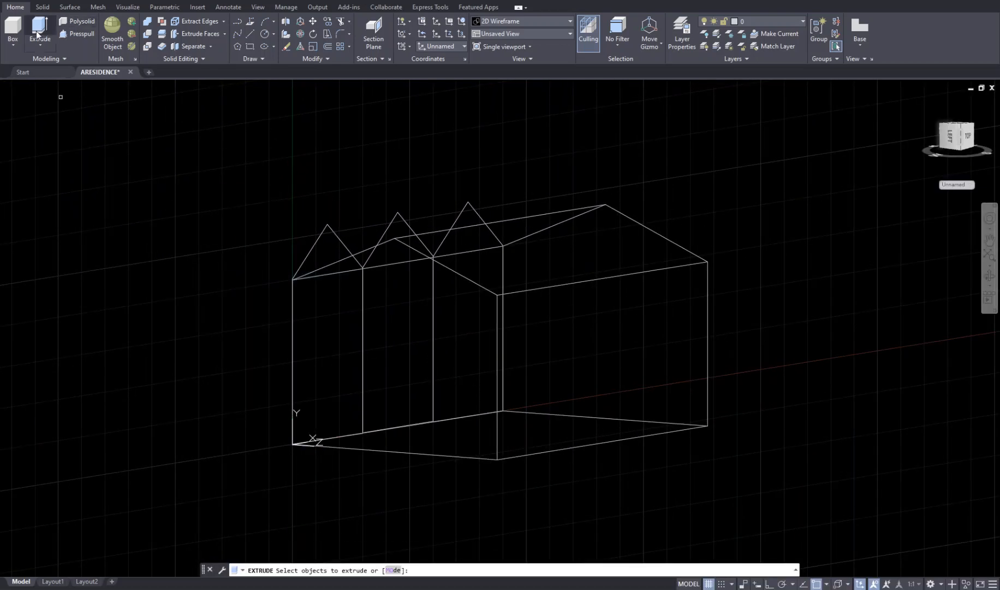
{"action": "left_click", "coordinate": [333, 235]}
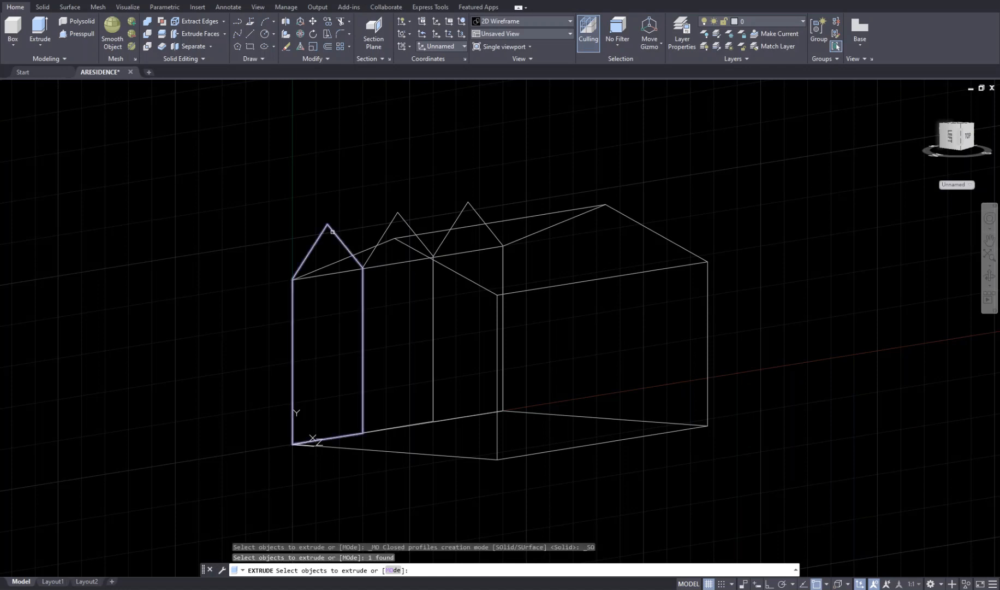
{"action": "key", "text": "Return"}
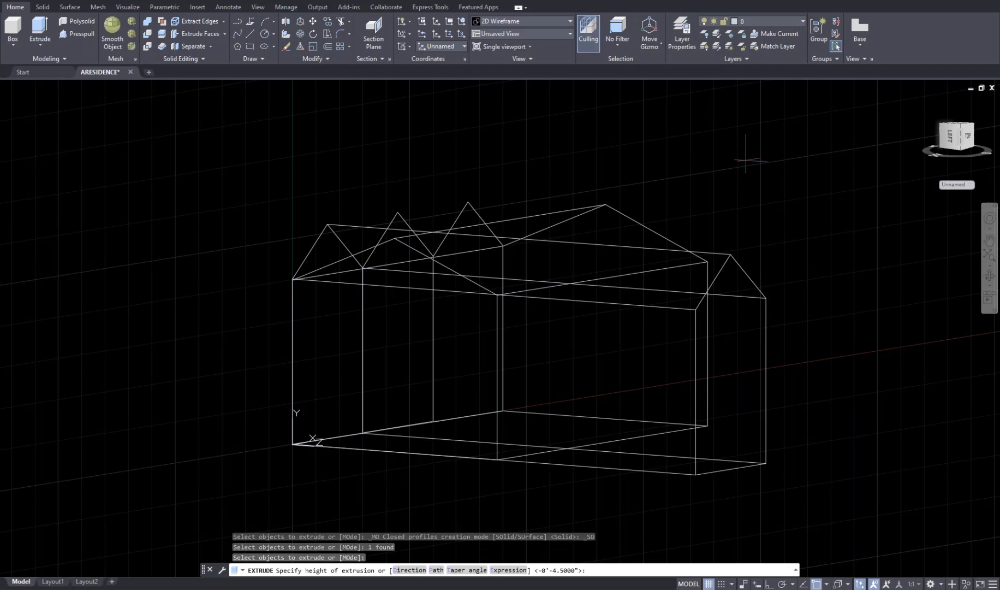
{"action": "key", "text": "Escape"}
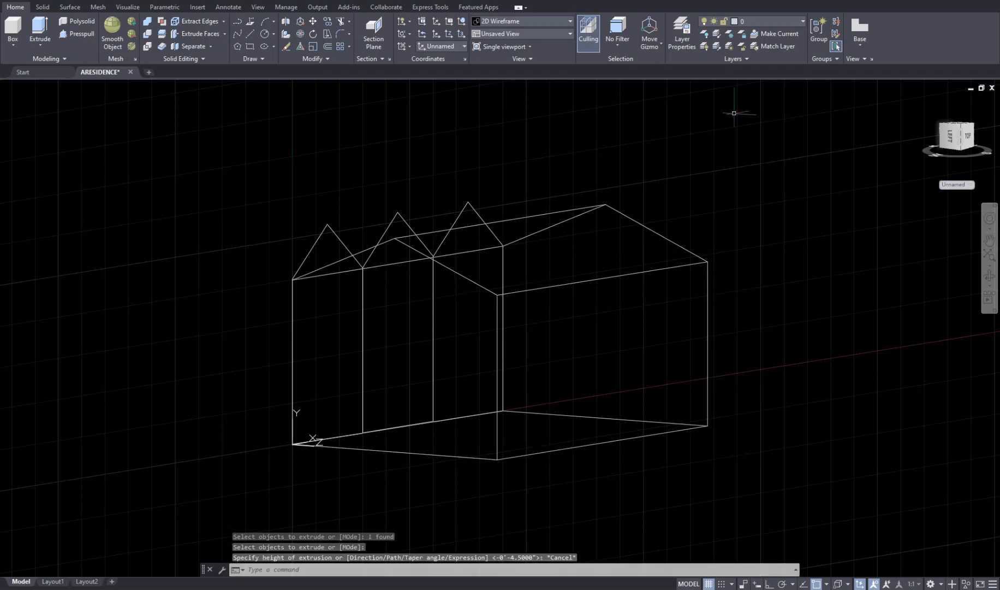
{"action": "left_click", "coordinate": [44, 37]}
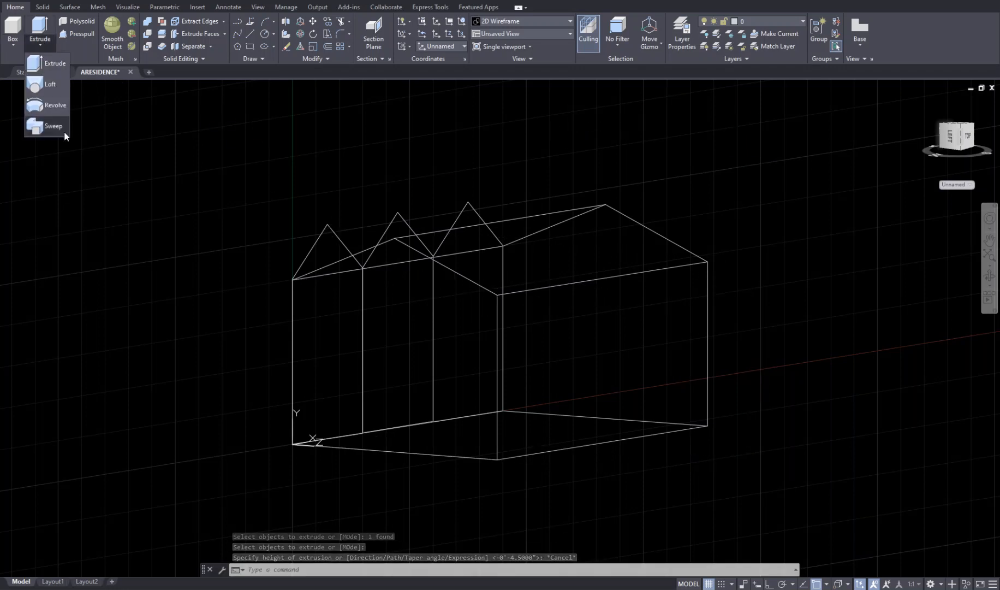
{"action": "left_click", "coordinate": [345, 235]}
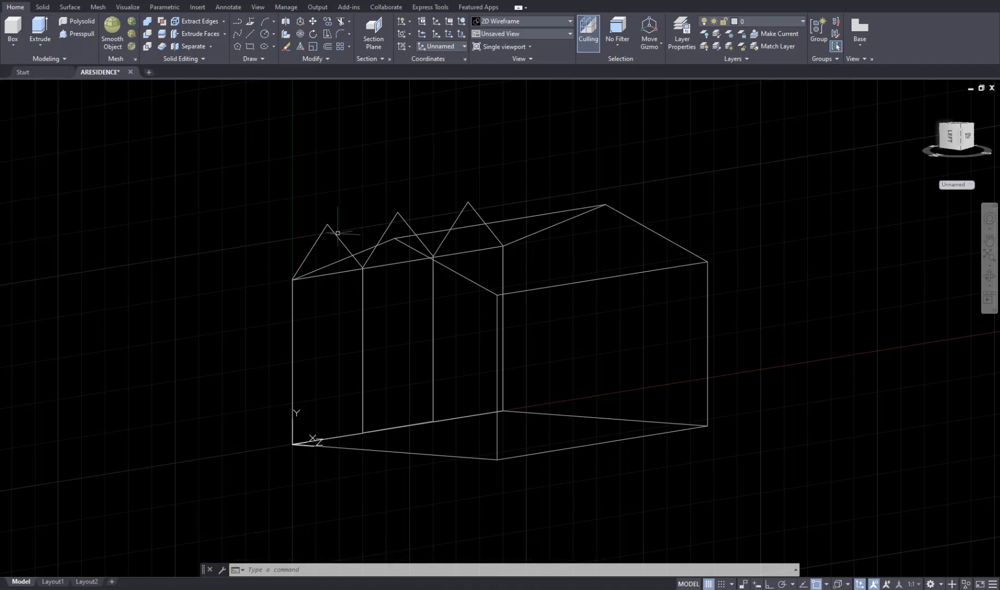
{"action": "left_click", "coordinate": [40, 44]}
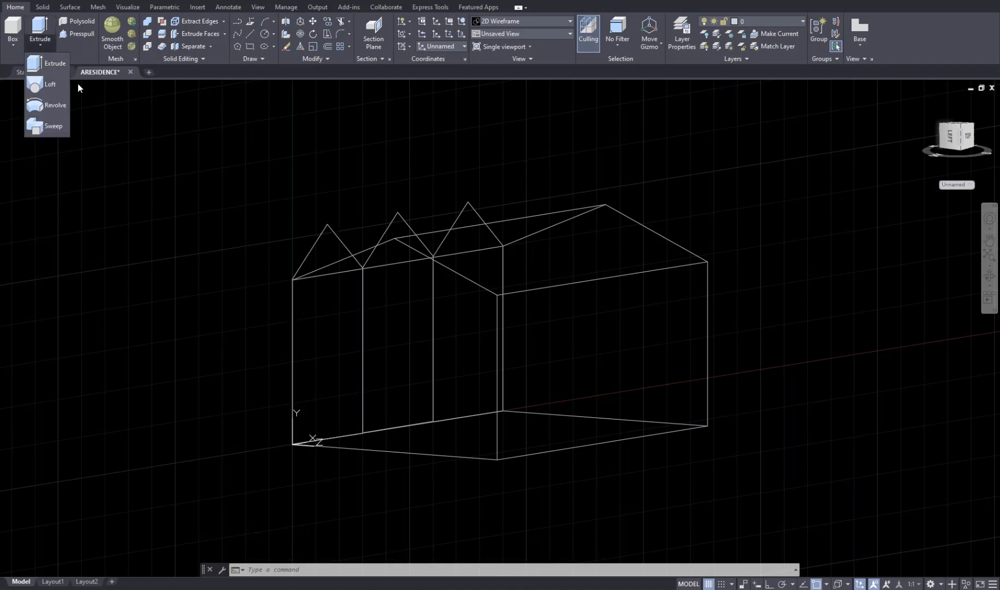
{"action": "left_click", "coordinate": [41, 76]}
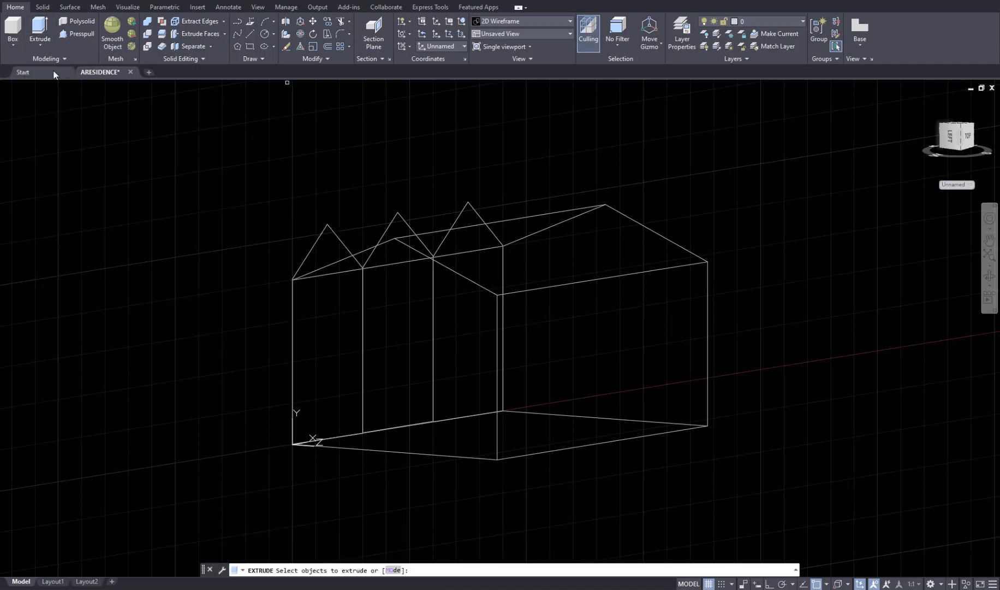
{"action": "left_click", "coordinate": [339, 236]}
{"action": "left_click", "coordinate": [407, 221]}
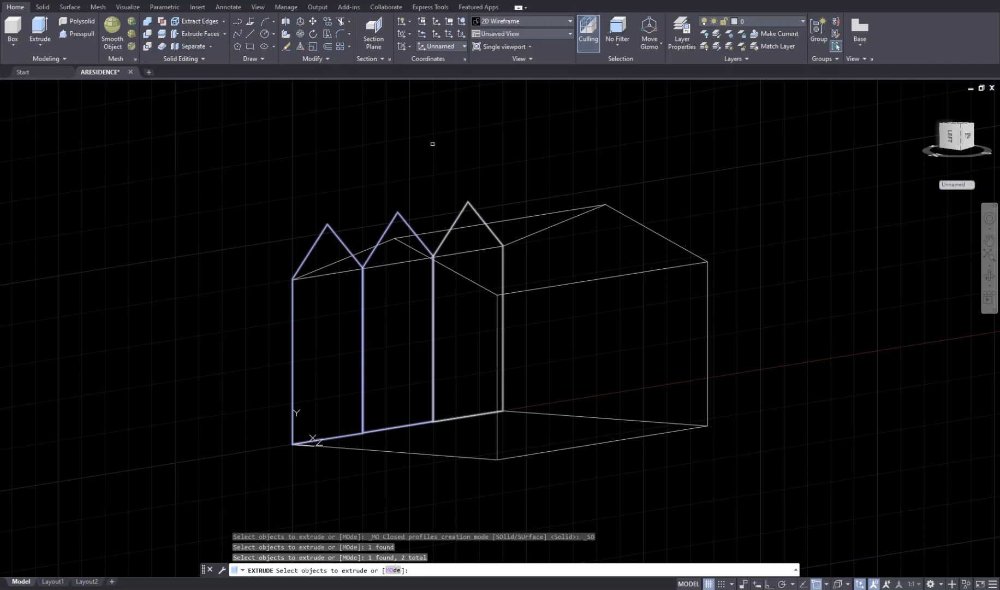
{"action": "key", "text": "Escape"}
{"action": "key", "text": "Escape"}
{"action": "key", "text": "Escape"}
- Extrude the two outer small gabled profiles by 3 through the main body
{"action": "left_click", "coordinate": [49, 44]}
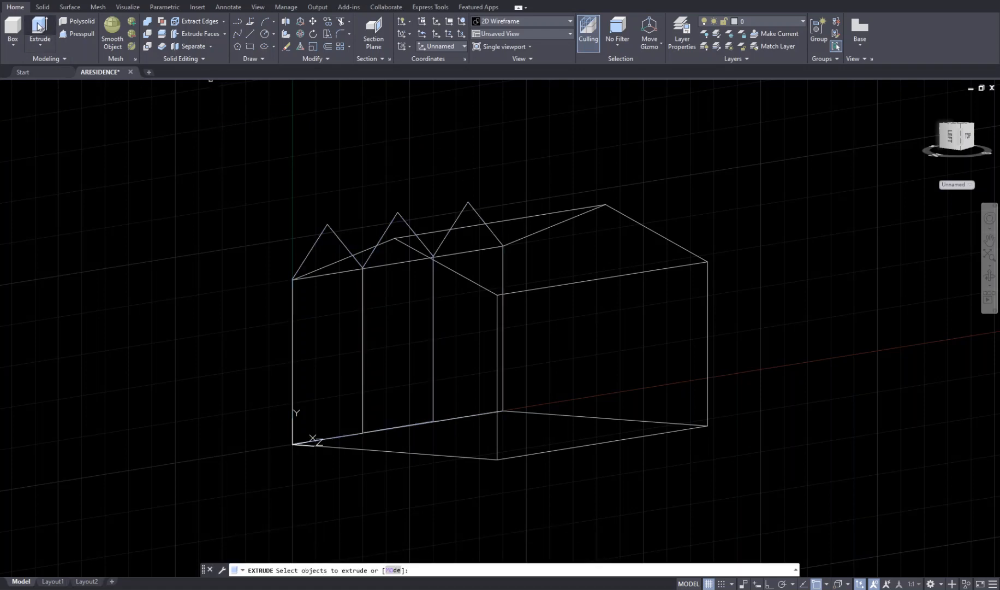
{"action": "left_click", "coordinate": [338, 240]}
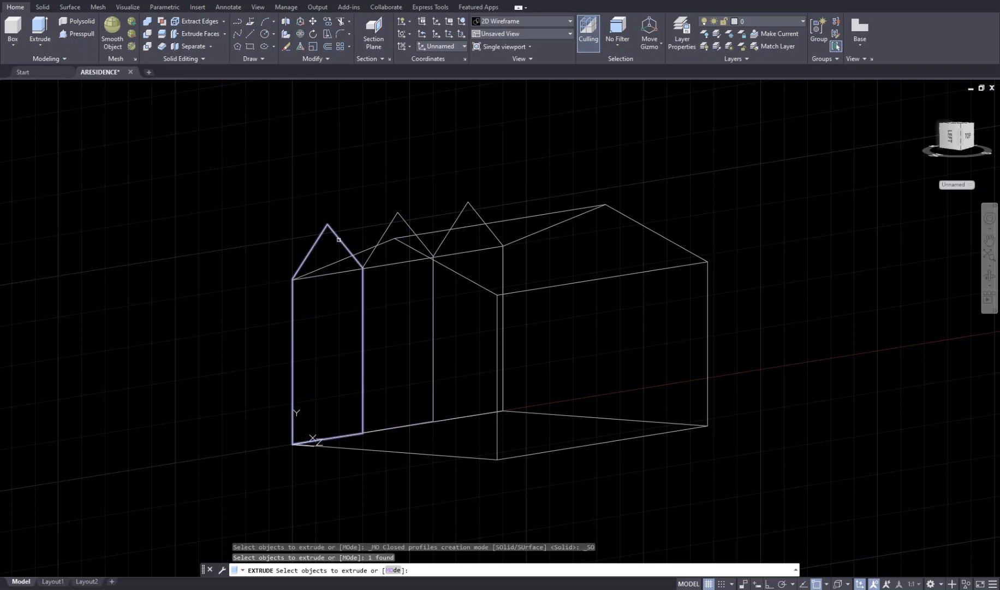
{"action": "left_click", "coordinate": [477, 212]}
{"action": "key", "text": "Return"}
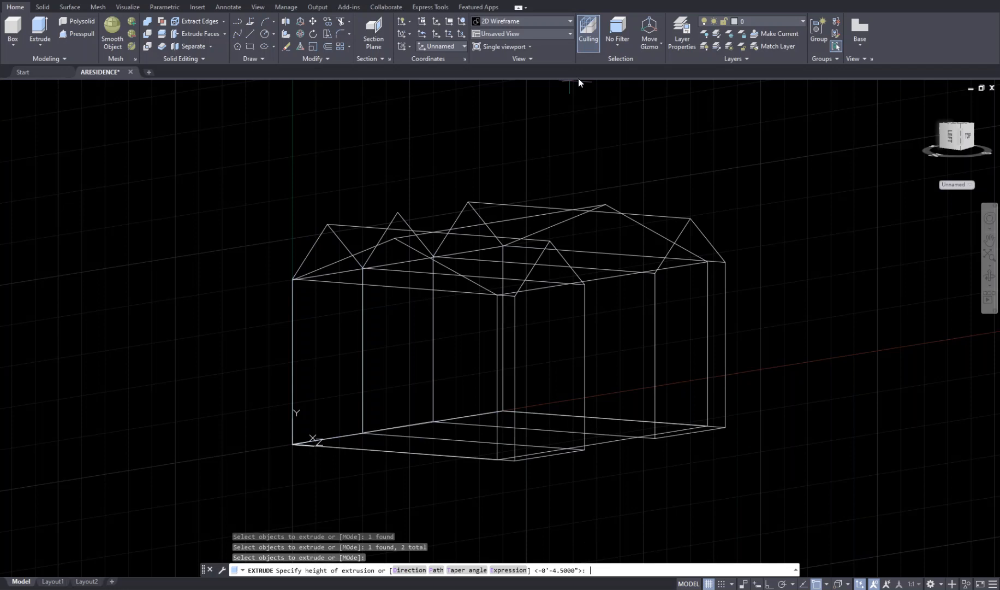
{"action": "type", "text": "3"}
{"action": "key", "text": "Return"}
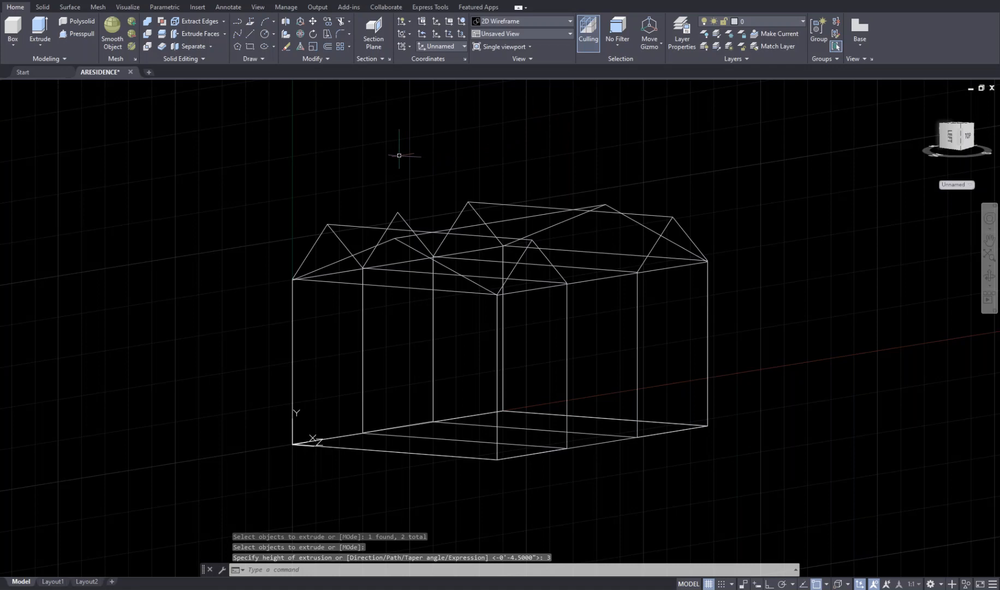
- Extrude the middle small gabled profile in the same direction, to a shorter depth than the outer two
{"action": "left_click", "coordinate": [37, 30]}
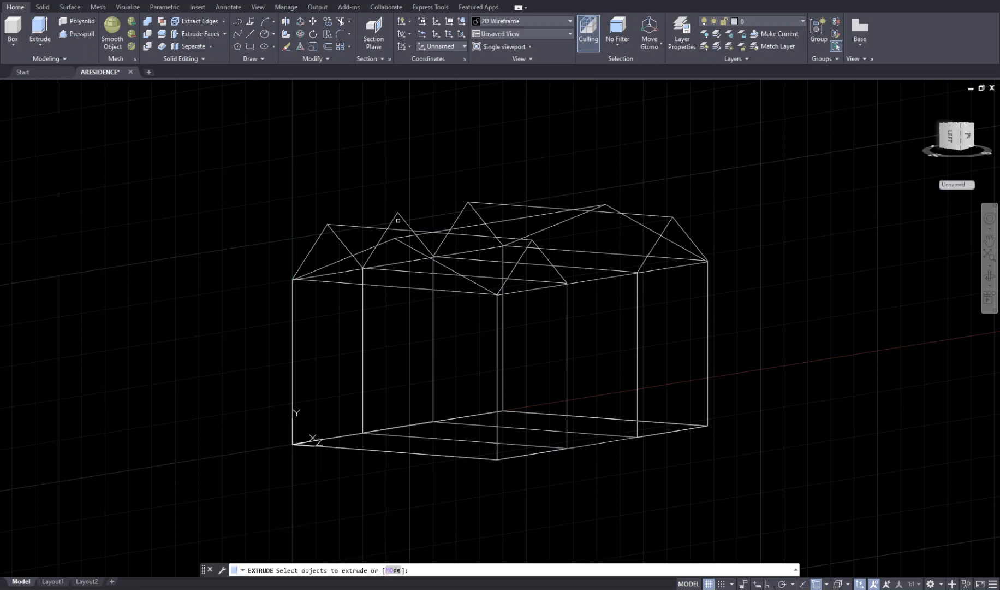
{"action": "left_click", "coordinate": [404, 219]}
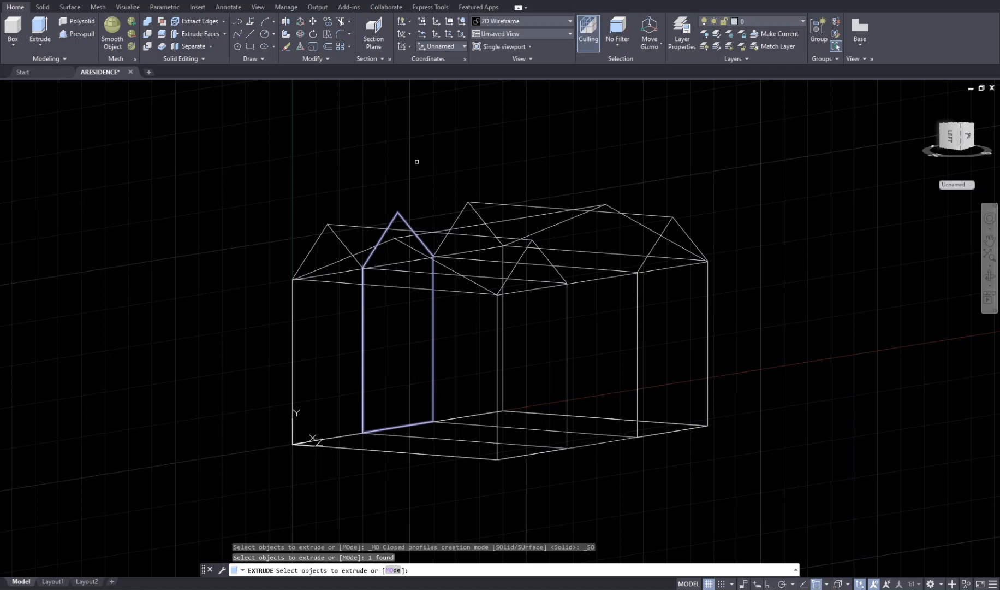
{"action": "key", "text": "Return"}
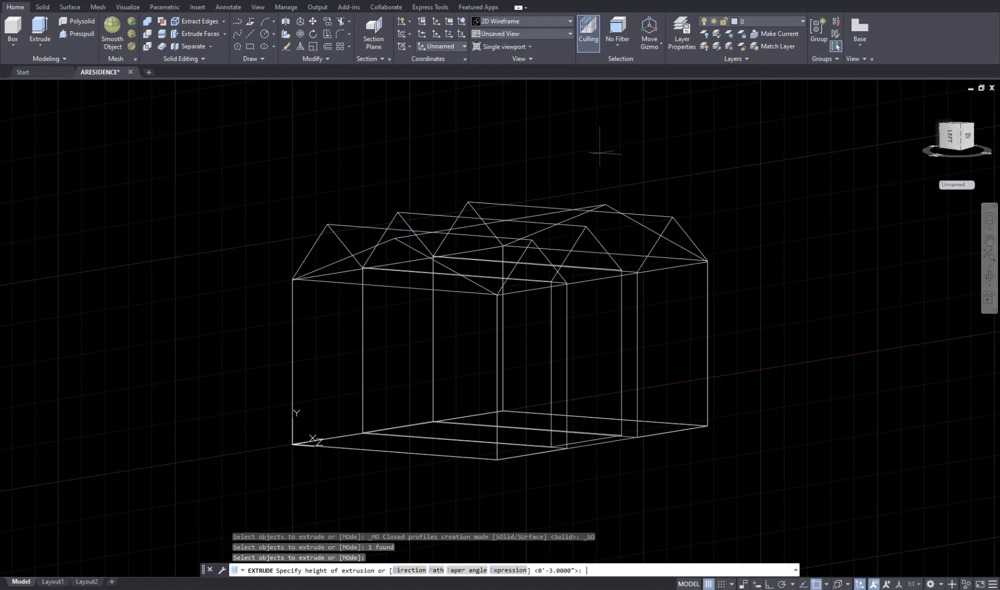
{"action": "key", "text": "Return"}
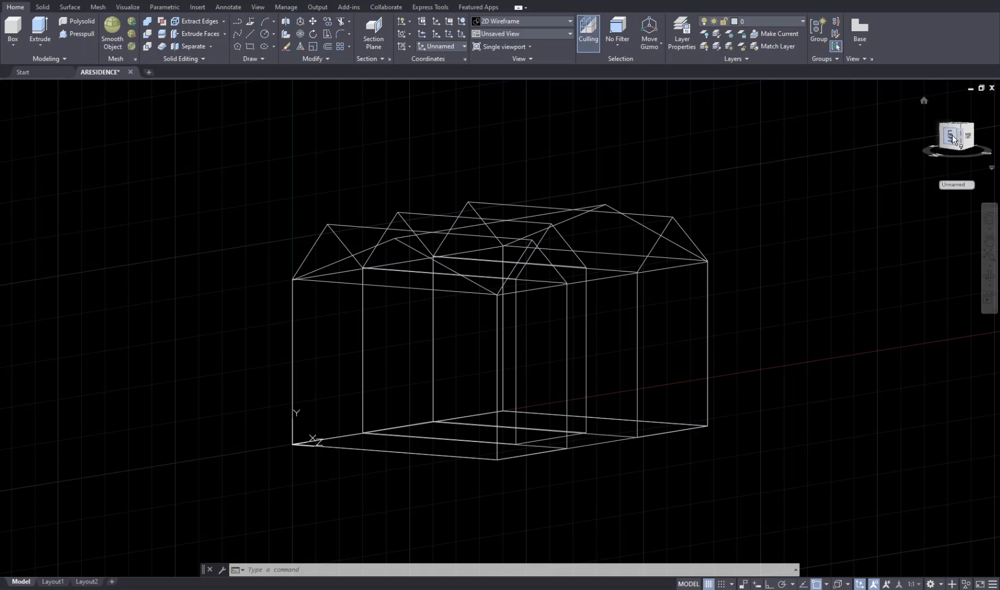
- Use SHADEMODE to display the house in the Conceptual visual style
{"action": "mouse_move", "coordinate": [804, 152]}
{"action": "middle_mouse_down"}
{"action": "mouse_move", "coordinate": [813, 168]}
{"action": "mouse_move", "coordinate": [799, 163]}
{"action": "middle_mouse_up"}
{"action": "type", "text": "shademode"}
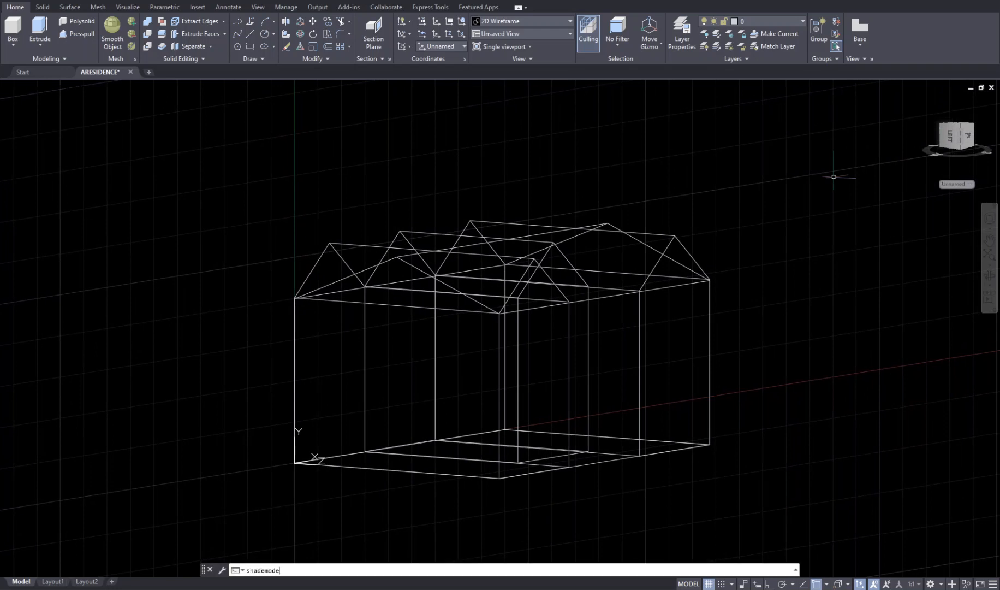
{"action": "key", "text": "Return"}
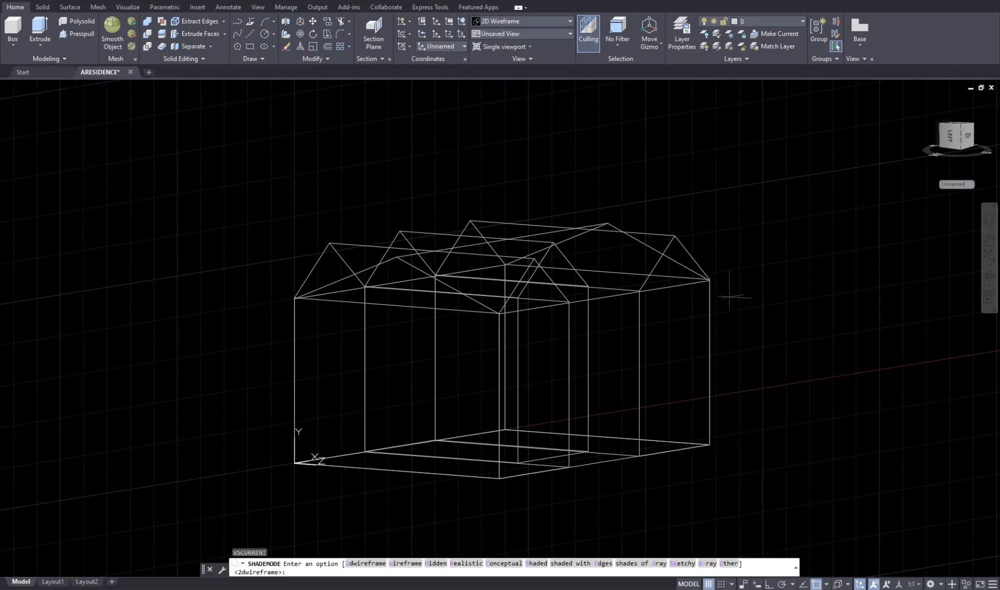
{"action": "left_click", "coordinate": [503, 563]}
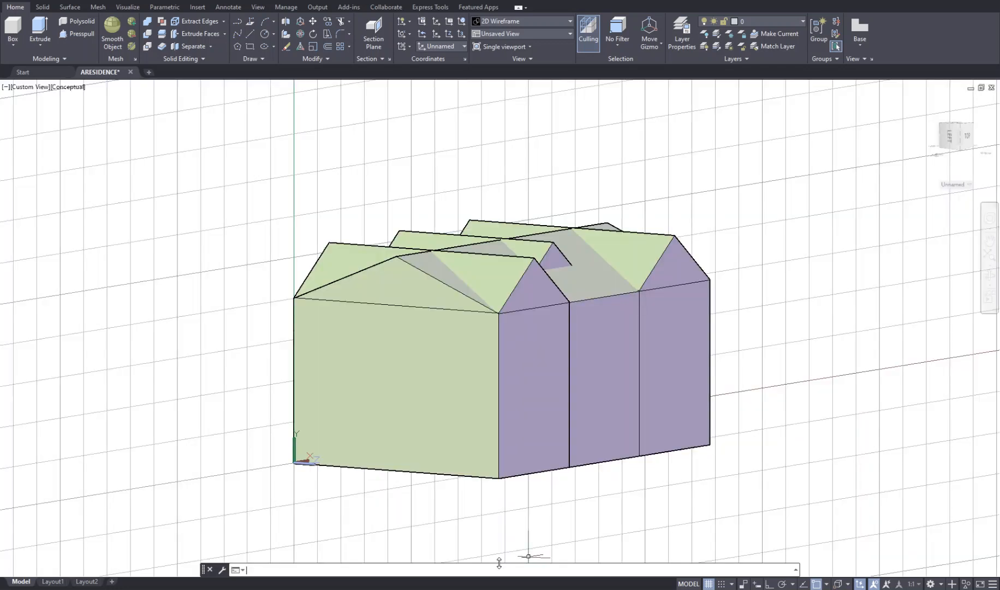
{"action": "left_click", "coordinate": [79, 34]}
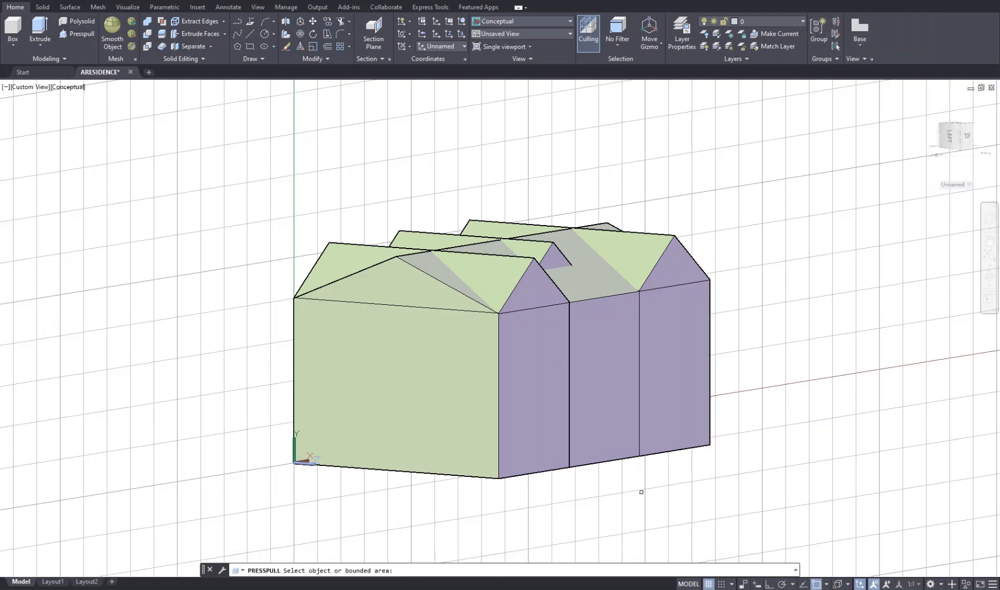
{"action": "left_click", "coordinate": [592, 446]}
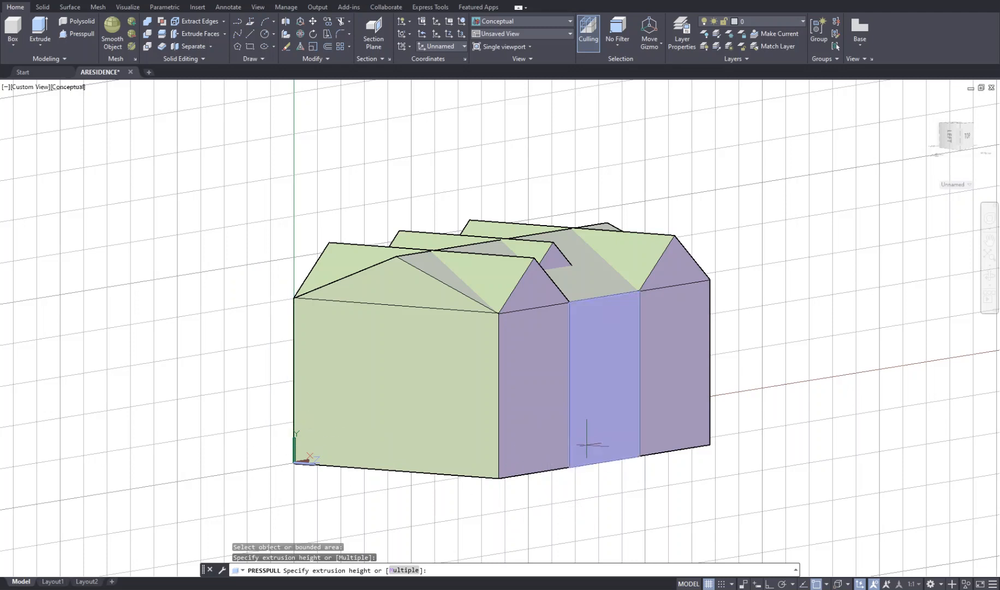
{"action": "left_click", "coordinate": [557, 432]}
{"action": "key", "text": "Return"}
{"action": "key", "text": "Escape"}
{"action": "key", "text": "Escape"}
{"action": "key", "text": "Escape"}
- Change the model's display to the Wireframe visual style with SHADEMODE
{"action": "type", "text": "shademode"}
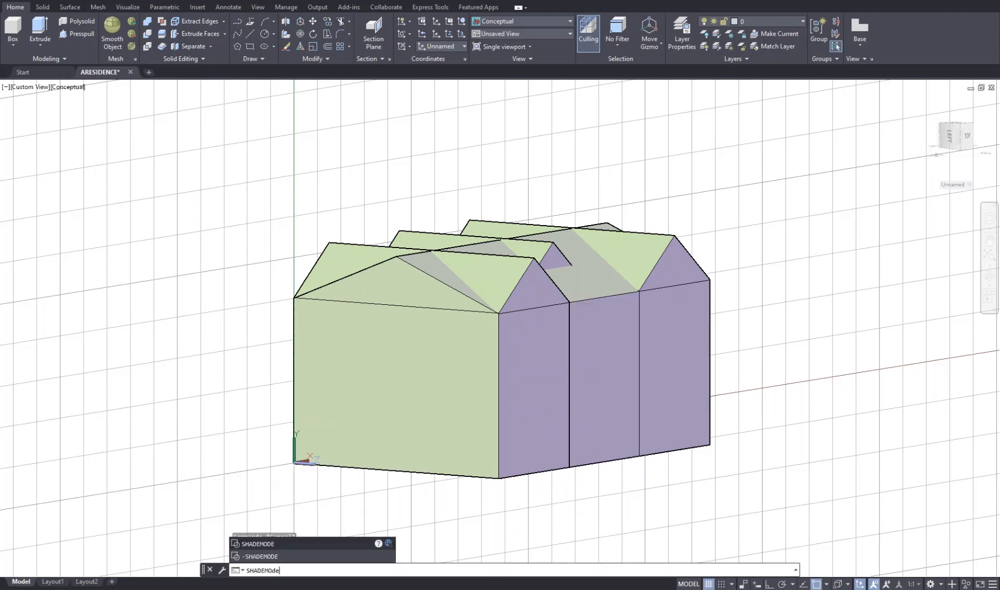
{"action": "key", "text": "Return"}
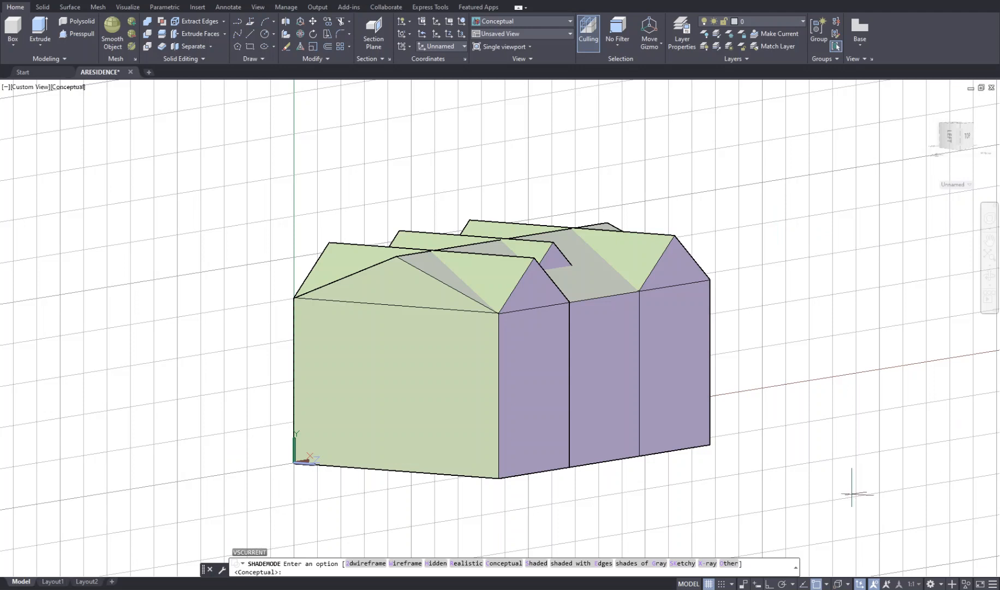
{"action": "type", "text": "W"}
{"action": "key", "text": "Return"}
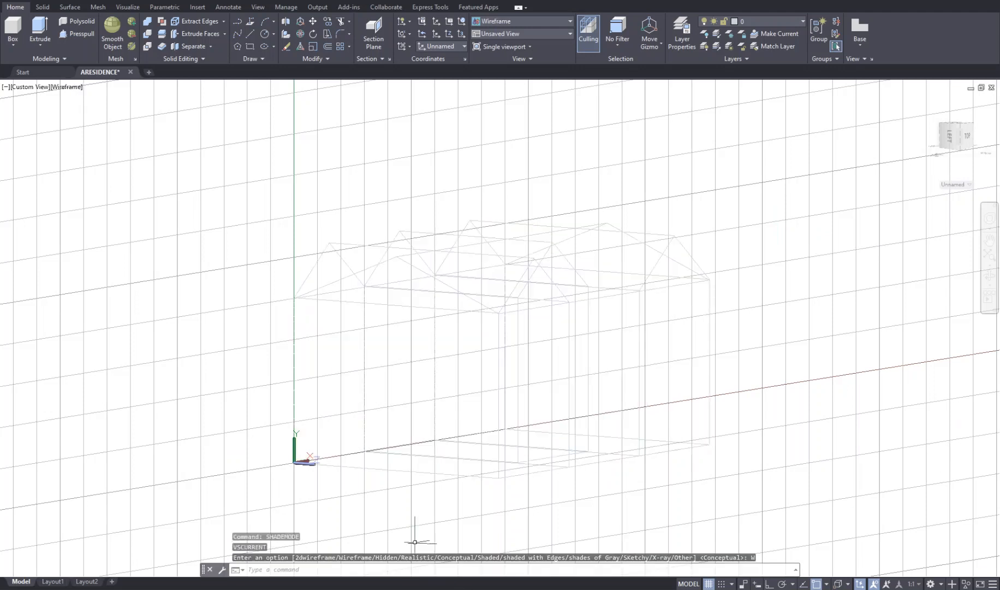
- Presspull the main body's middle wall panel between the outer gables inward to the end face of the shorter middle extrusion
{"action": "left_click", "coordinate": [77, 34]}
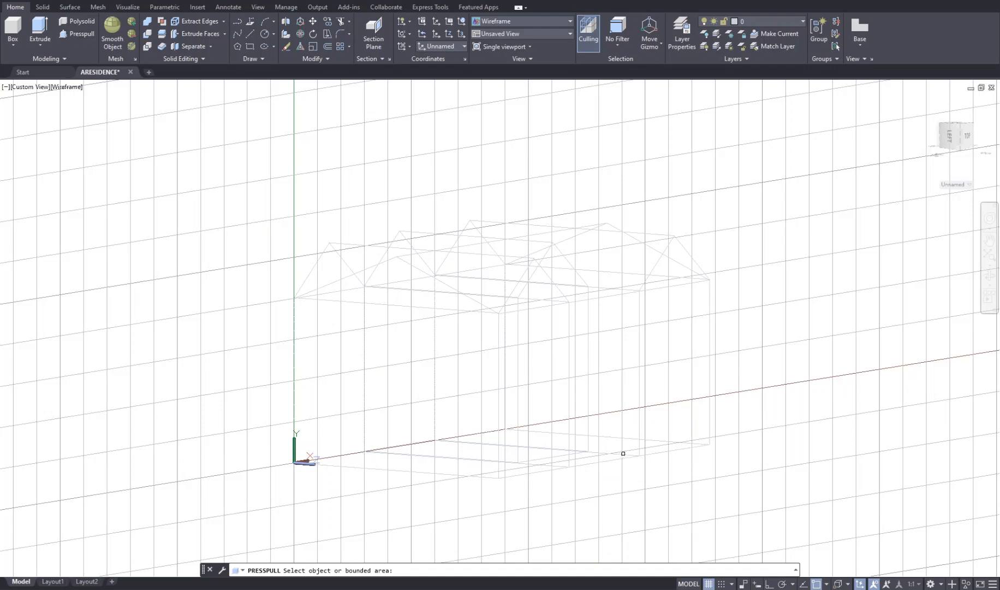
{"action": "left_click", "coordinate": [631, 442]}
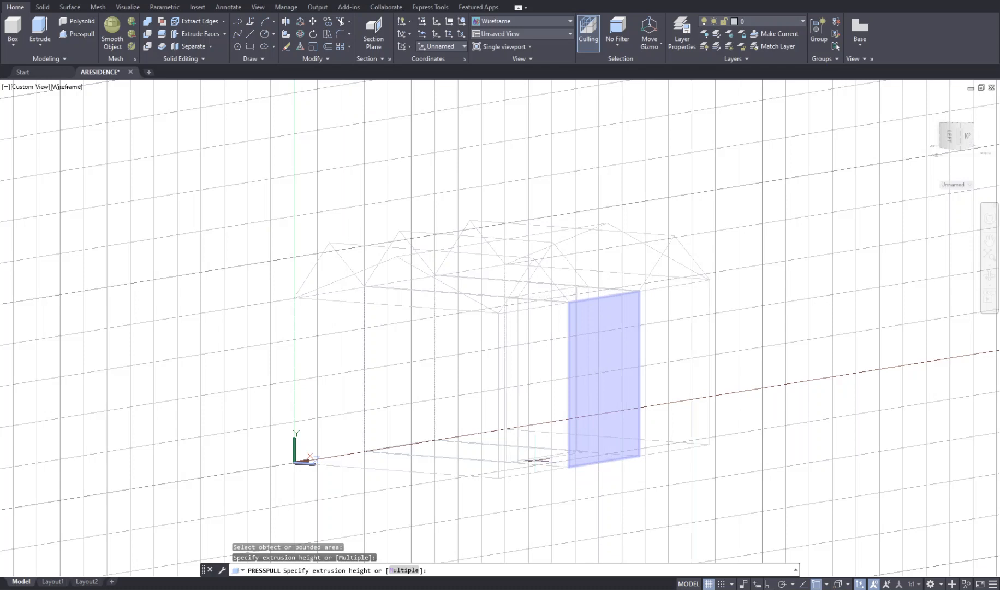
{"action": "left_click", "coordinate": [542, 517]}
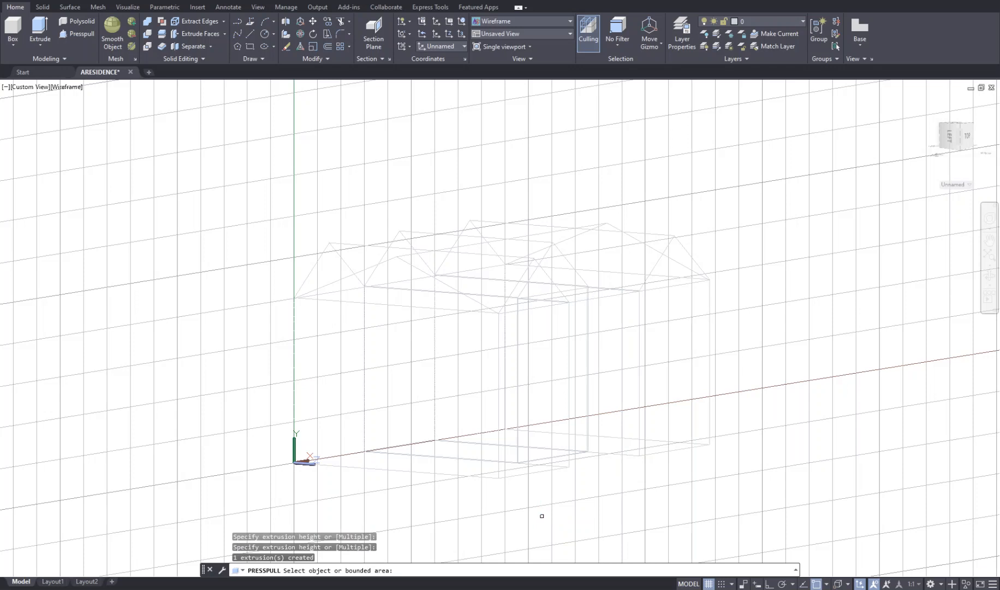
{"action": "type", "text": "s"}
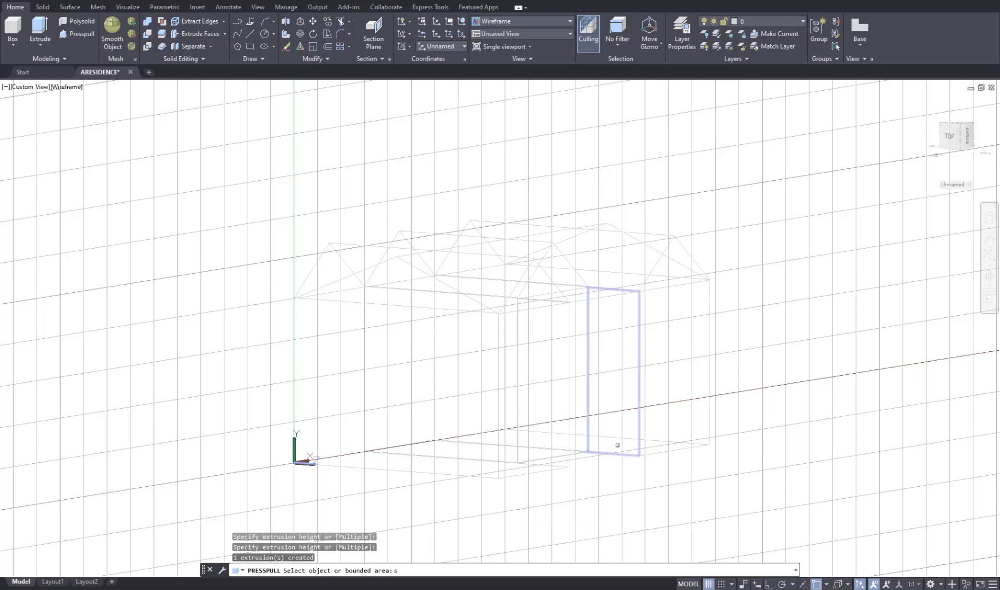
{"action": "type", "text": "hademode"}
{"action": "key", "text": "Return"}
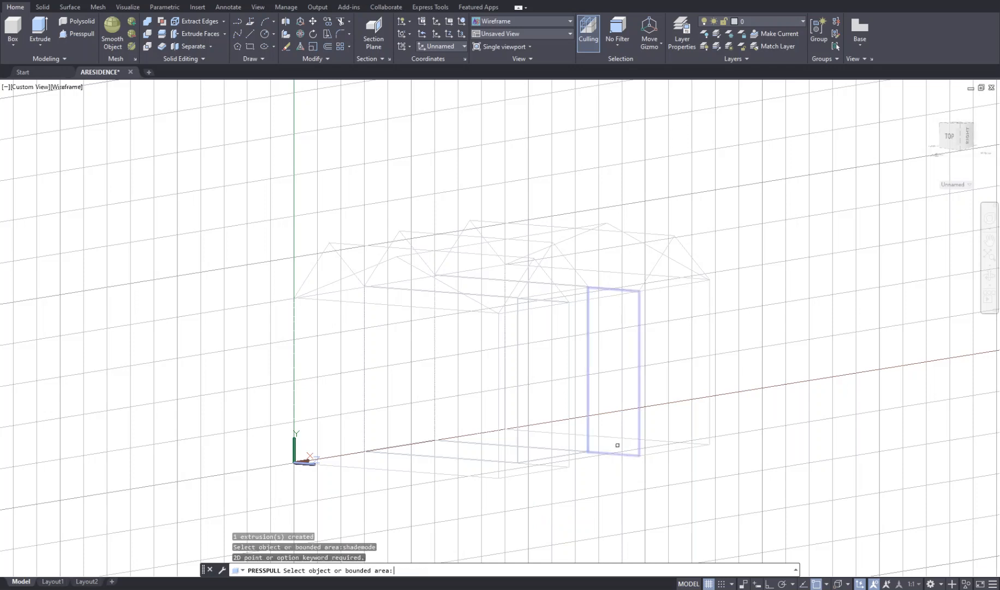
{"action": "key", "text": "Return"}
{"action": "key", "text": "Escape"}
{"action": "key", "text": "Escape"}
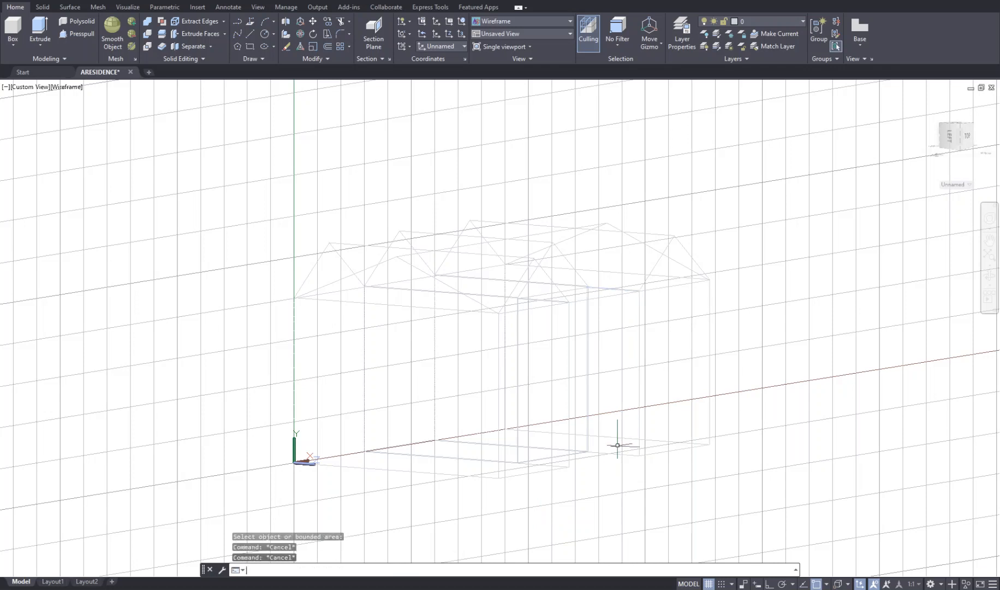
- Switch the display back to the Conceptual visual style and inspect the recessed middle wall and the roof above it
{"action": "type", "text": "shademode"}
{"action": "key", "text": "Return"}
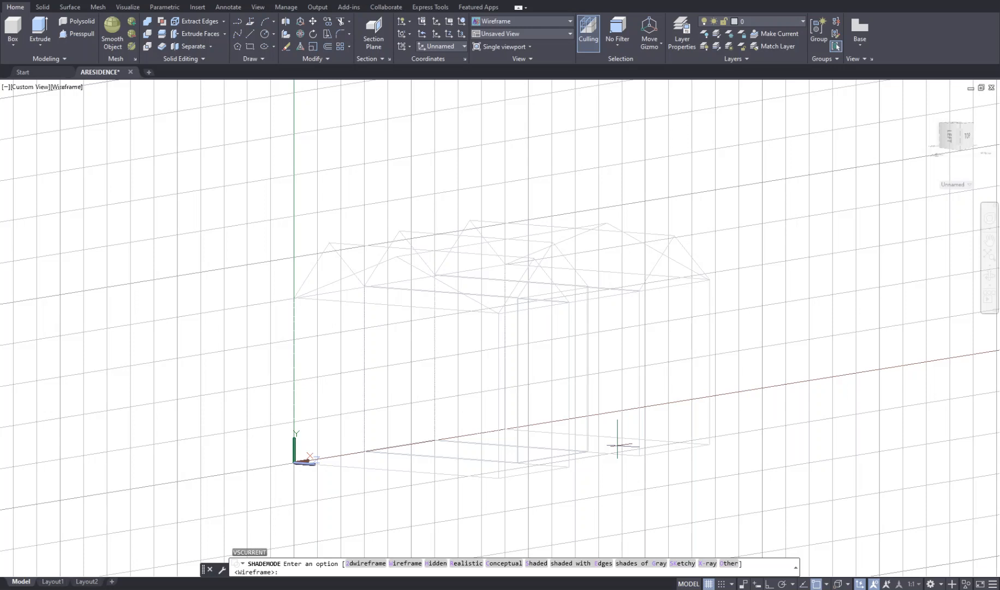
{"action": "type", "text": "C"}
{"action": "key", "text": "Return"}
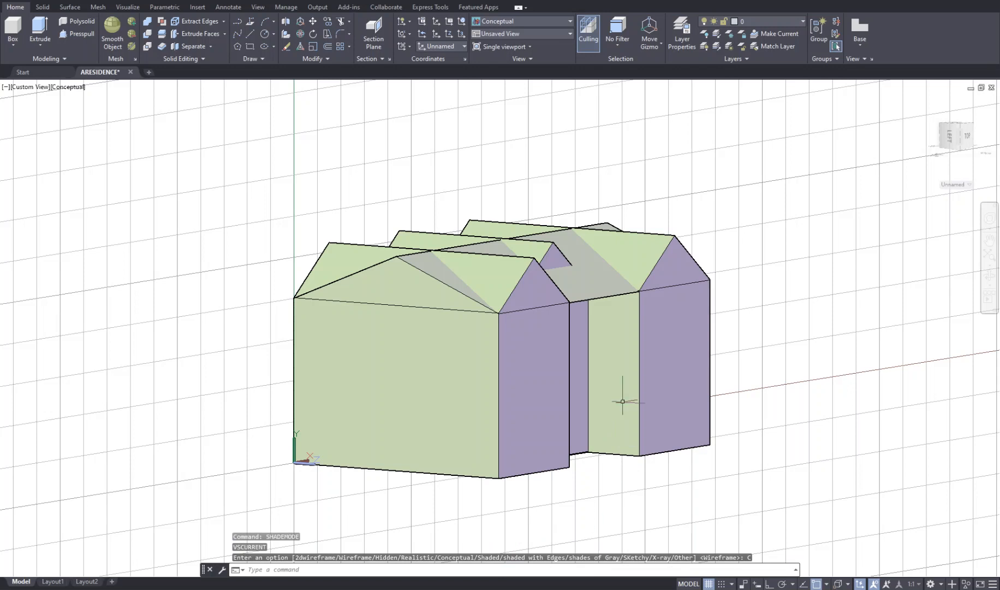
{"action": "scroll", "coordinate": [578, 301], "scroll_direction": "up", "scroll_amount": 2}
{"action": "scroll", "coordinate": [578, 301], "scroll_direction": "up", "scroll_amount": 2}
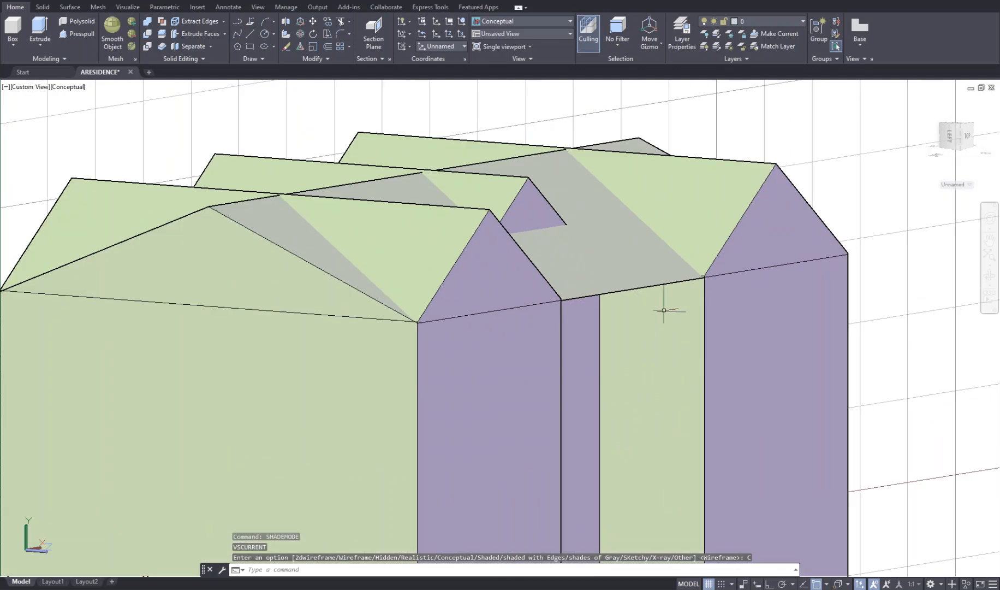
- Change the model's display to the 2D Wireframe visual style and view the house from directly above
{"action": "scroll", "coordinate": [648, 290], "scroll_direction": "down", "scroll_amount": 5}
{"action": "middle_click_drag", "start_coordinate": [662, 347], "coordinate": [520, 335]}
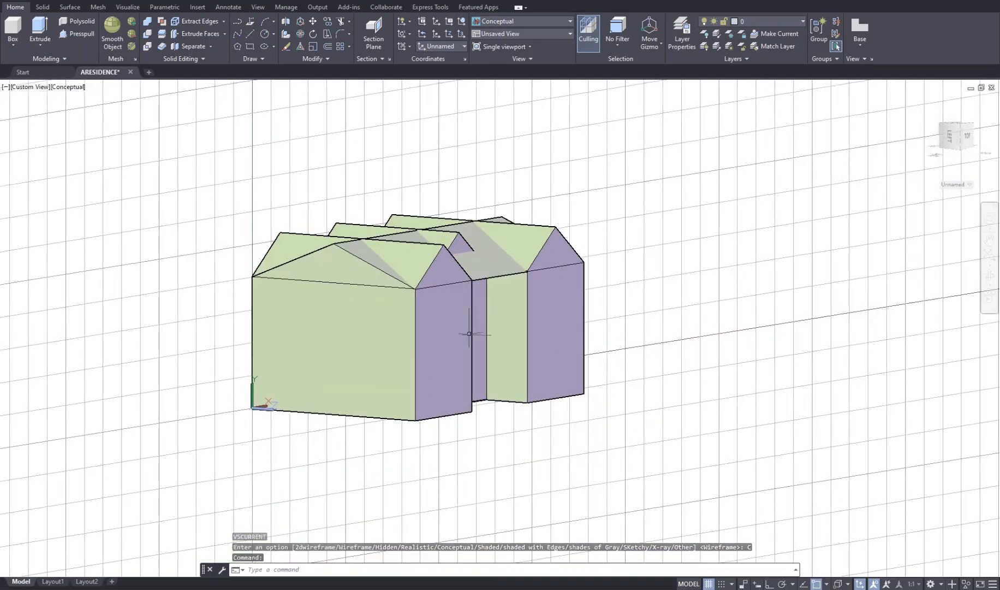
{"action": "left_click_drag", "start_coordinate": [953, 140], "coordinate": [961, 164]}
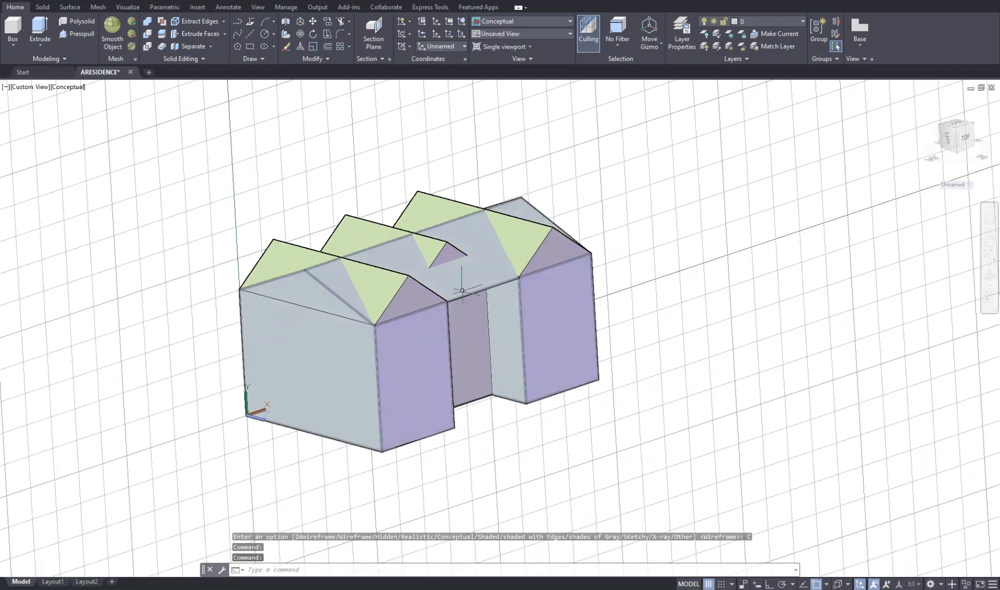
{"action": "key", "text": "Return"}
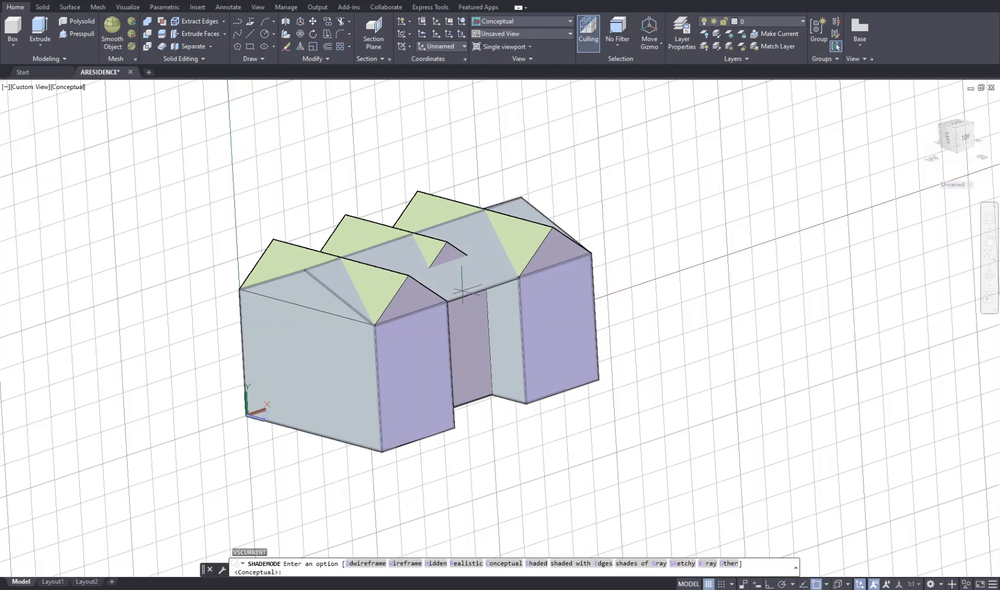
{"action": "left_click", "coordinate": [361, 568]}
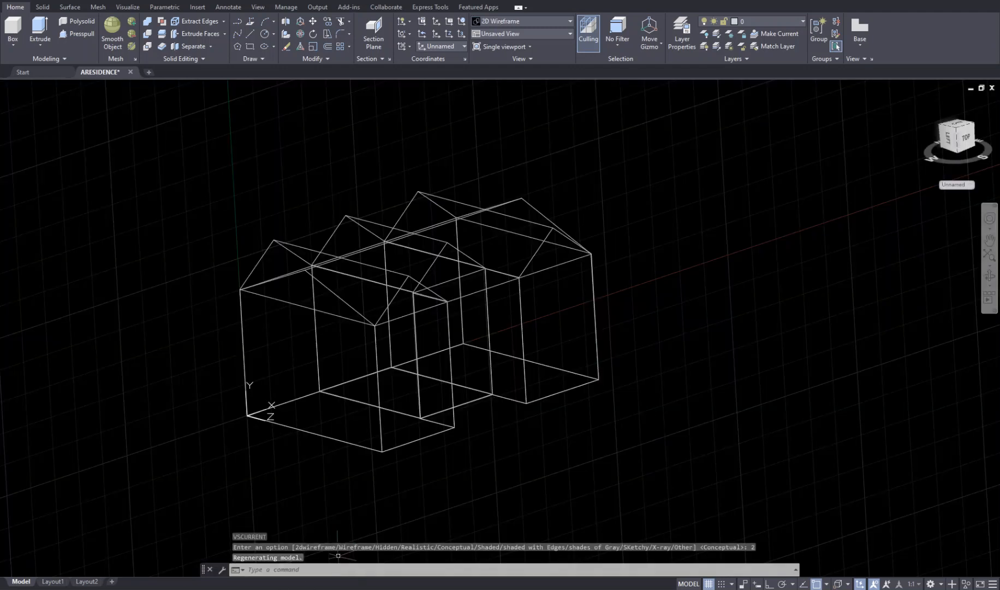
{"action": "left_click", "coordinate": [962, 129]}
{"action": "middle_click_drag", "start_coordinate": [291, 330], "coordinate": [397, 312]}
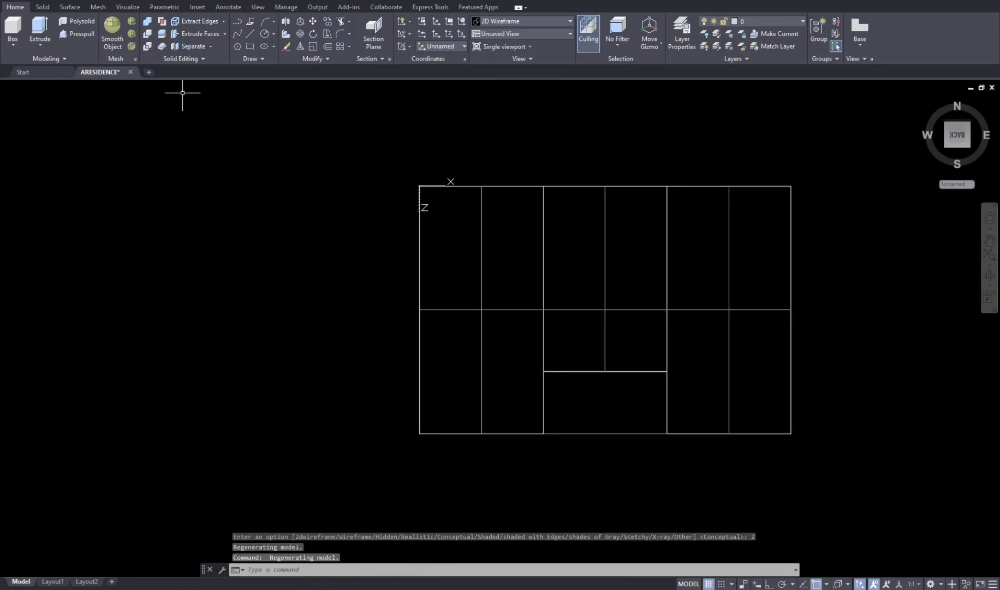
{"action": "type", "text": "c"}
{"action": "key", "text": "Return"}
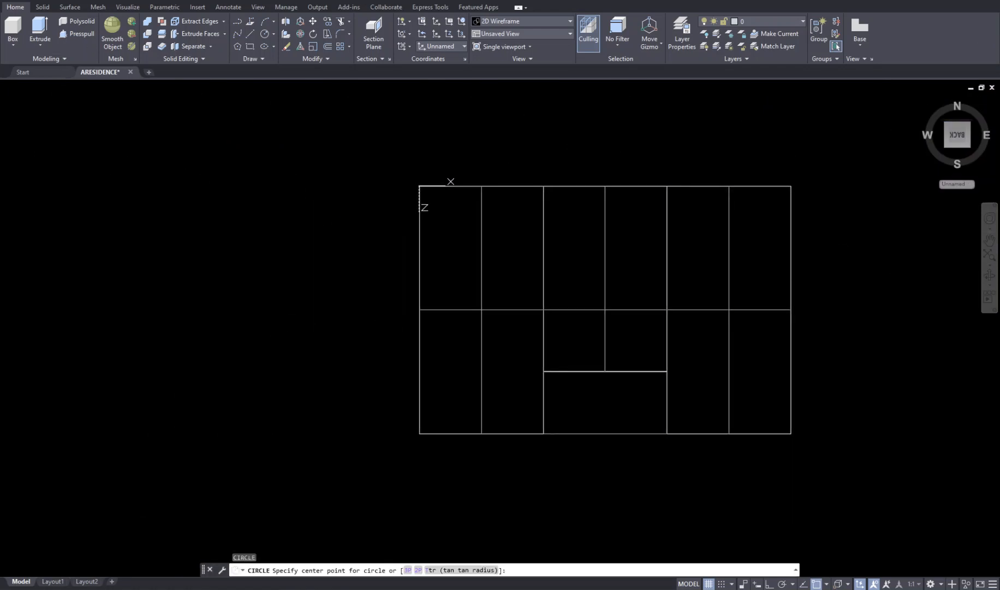
{"action": "key", "text": "Escape"}
{"action": "key", "text": "Escape"}
{"action": "key", "text": "Escape"}
- Reset the UCS to World and set the view to the world Top view
{"action": "type", "text": "ucs"}
{"action": "key", "text": "Return"}
{"action": "key", "text": "Return"}
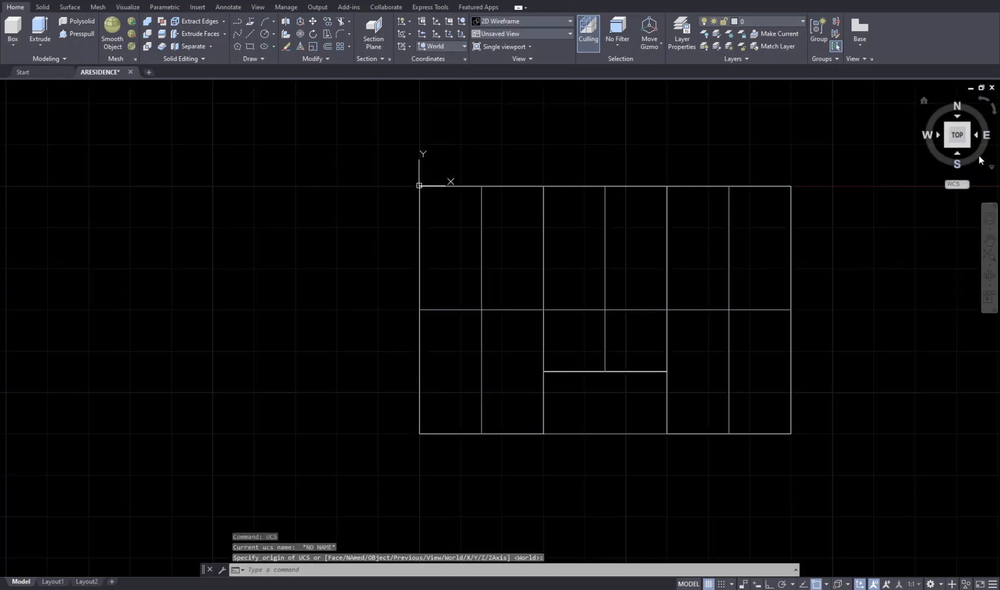
{"action": "left_click_drag", "start_coordinate": [961, 132], "coordinate": [982, 101]}
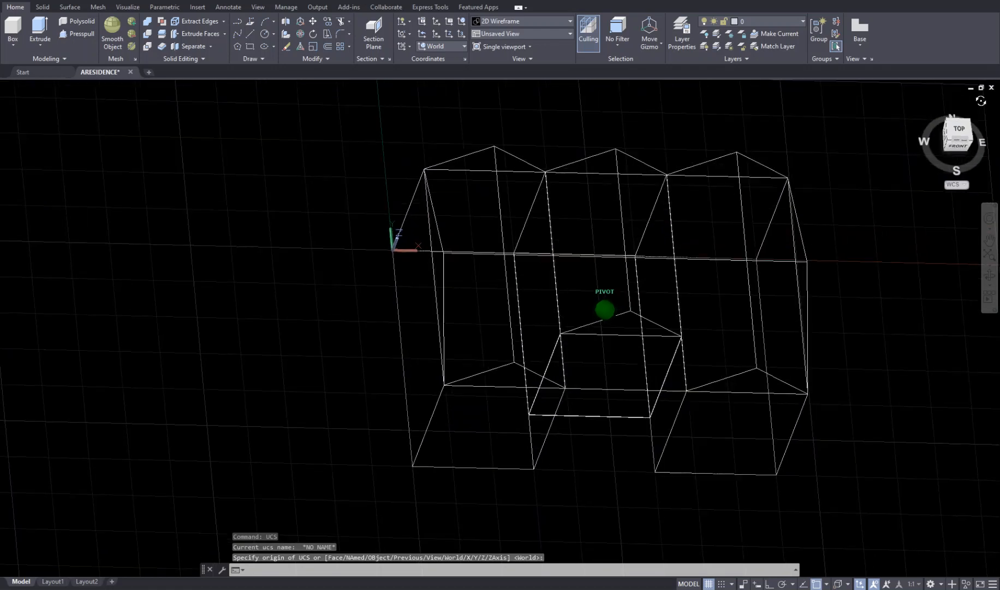
{"action": "left_click", "coordinate": [962, 130]}
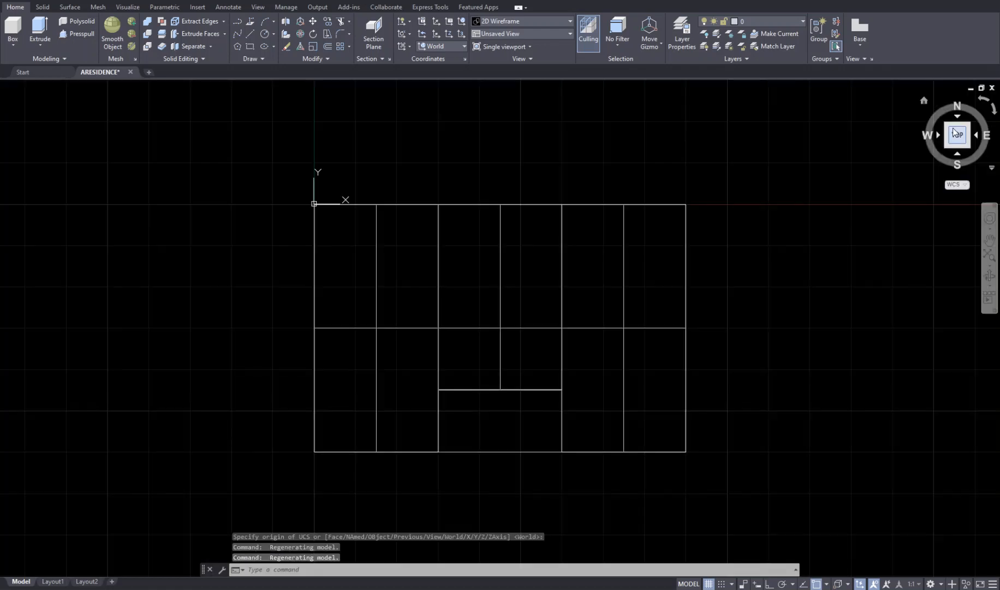
- Try a circle of about 0.76 in radius centred on the midpoint of the left bay's front edge, and erase it
{"action": "type", "text": "c"}
{"action": "key", "text": "Return"}
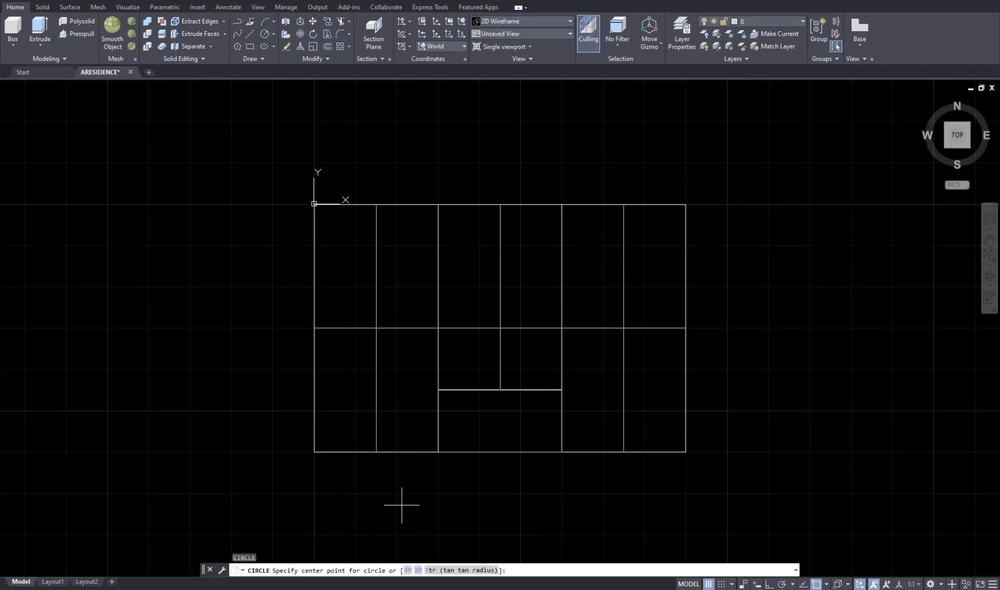
{"action": "left_click", "coordinate": [376, 451]}
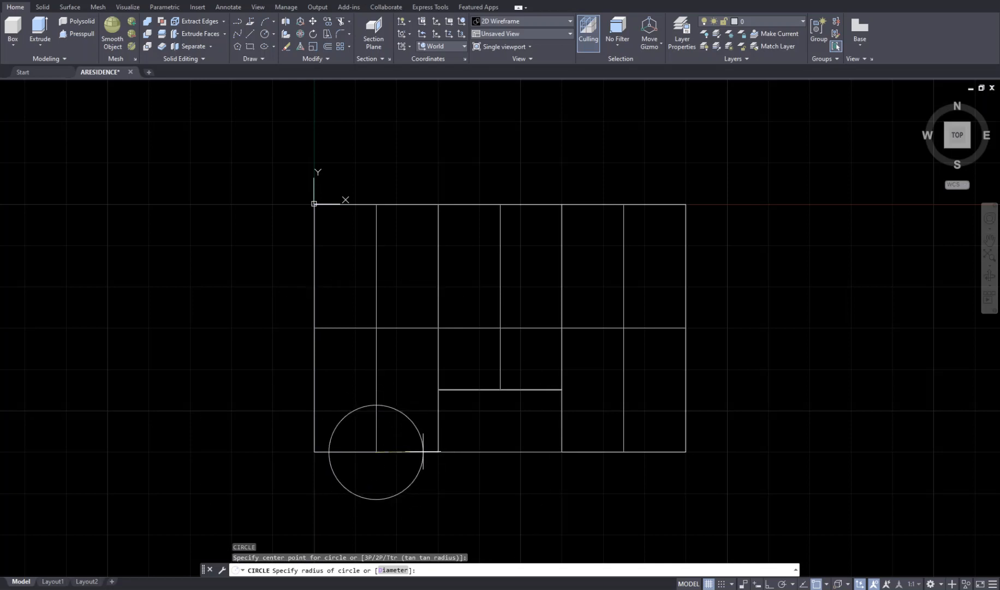
{"action": "left_click", "coordinate": [430, 484]}
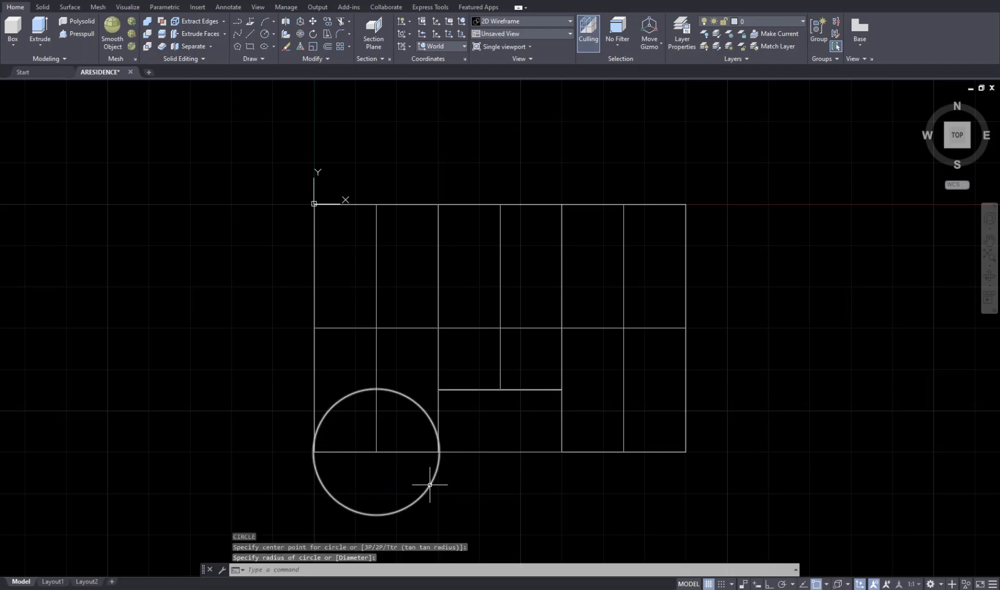
{"action": "left_click", "coordinate": [400, 511]}
{"action": "key", "text": "Delete"}
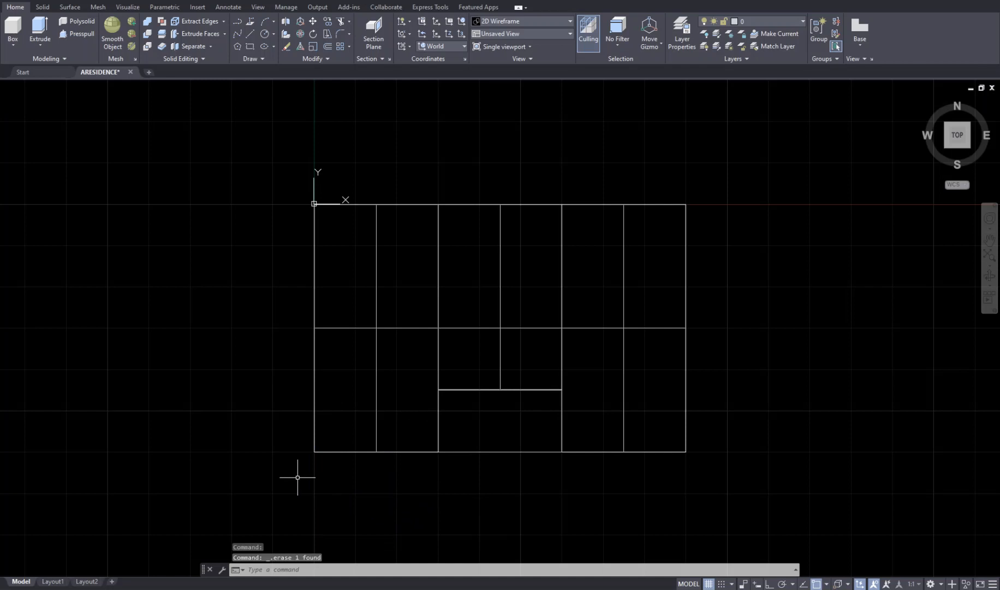
{"action": "type", "text": "c"}
{"action": "key", "text": "Return"}
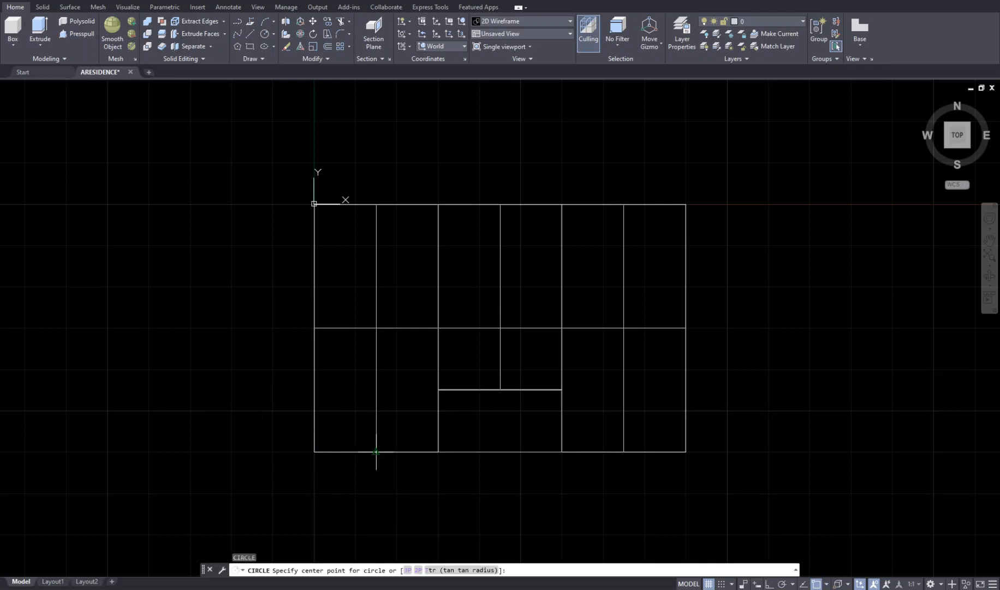
{"action": "left_click", "coordinate": [376, 451]}
{"action": "key", "text": "Escape"}
{"action": "key", "text": "Escape"}
{"action": "key", "text": "Escape"}
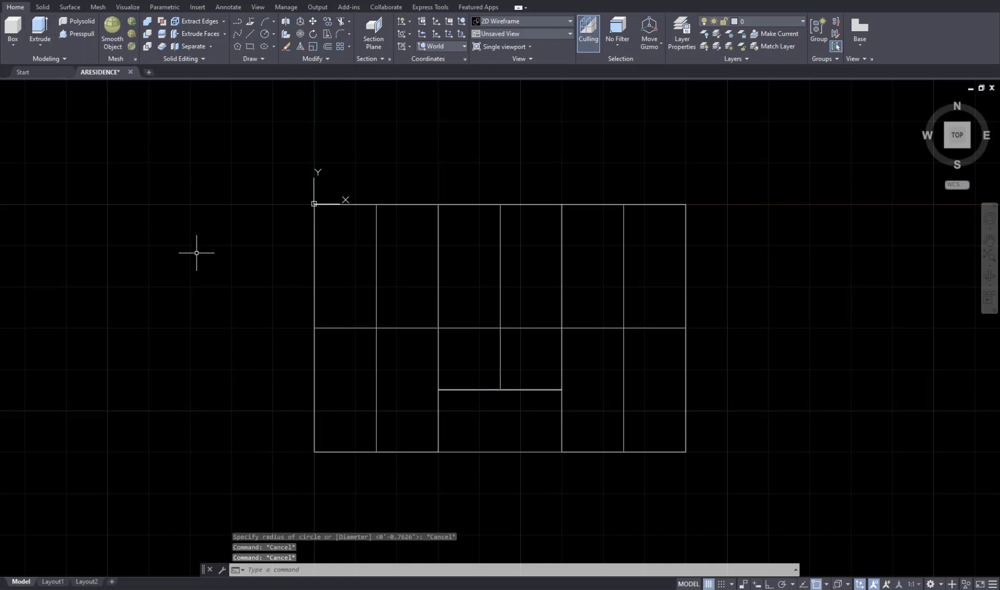
- Draw a circle with a radius of .75 in the empty space west of the house
{"action": "type", "text": "c"}
{"action": "key", "text": "Return"}
{"action": "left_click", "coordinate": [224, 298]}
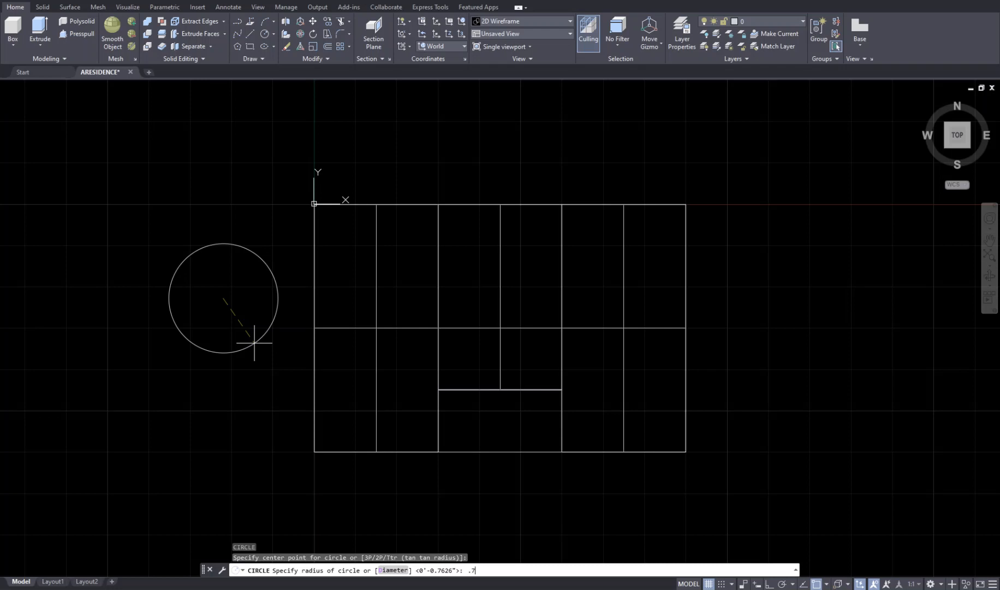
{"action": "key", "text": "Return"}
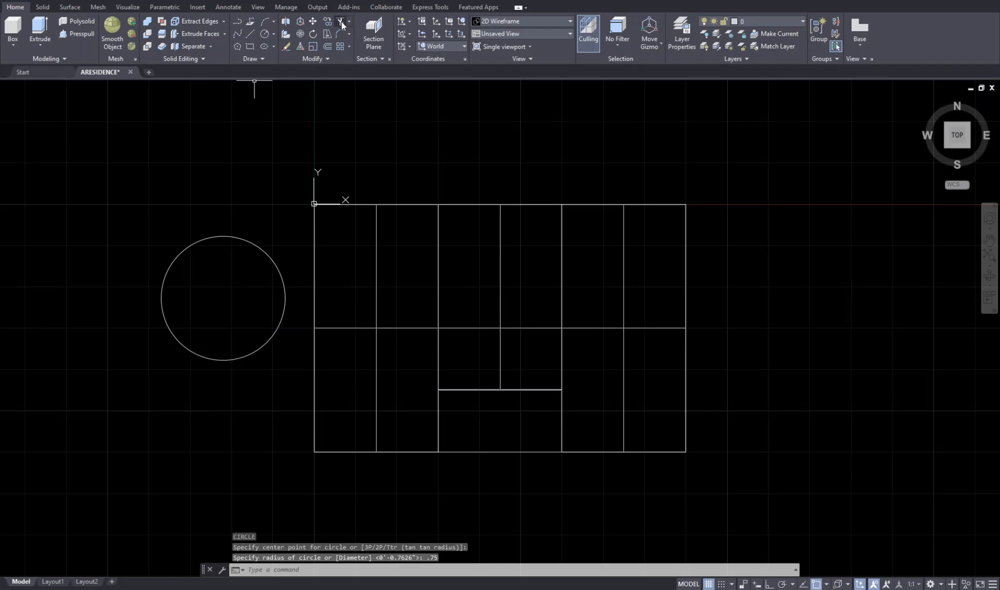
- Move the circle by its front quadrant point to the midpoint of the left bay's front edge
{"action": "left_click", "coordinate": [313, 21]}
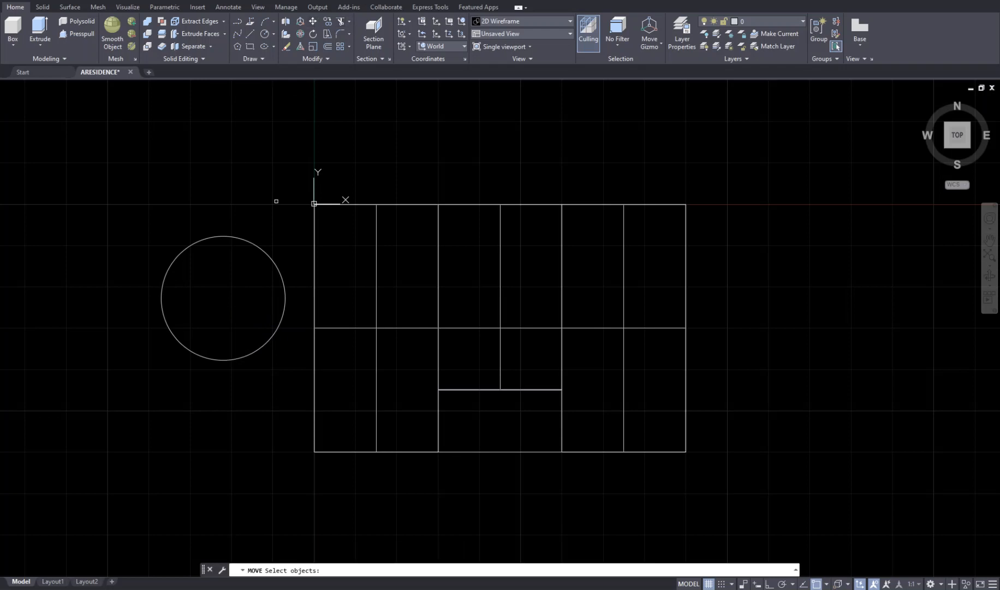
{"action": "left_click", "coordinate": [241, 236]}
{"action": "key", "text": "Return"}
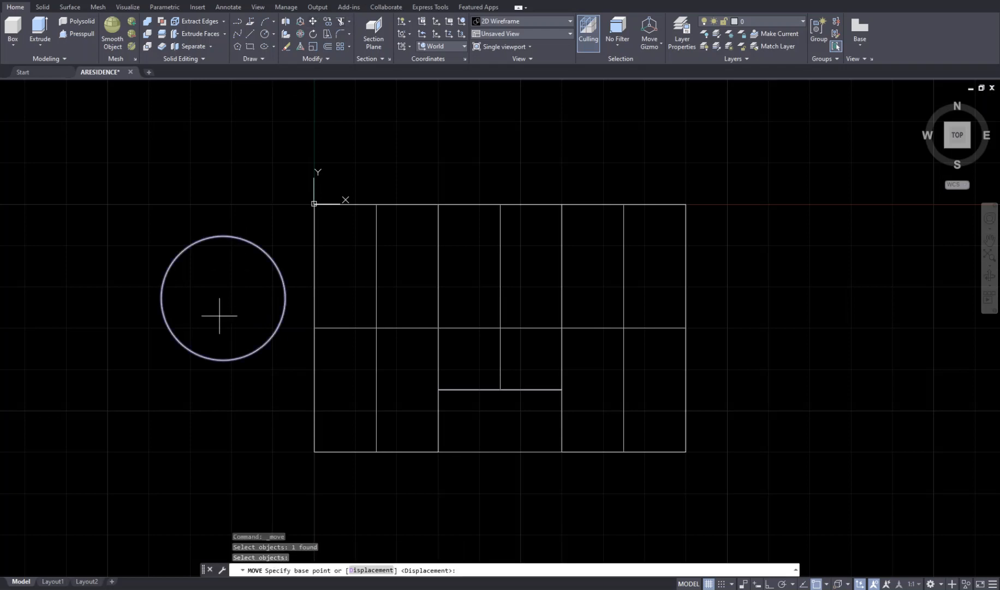
{"action": "left_click", "coordinate": [223, 360]}
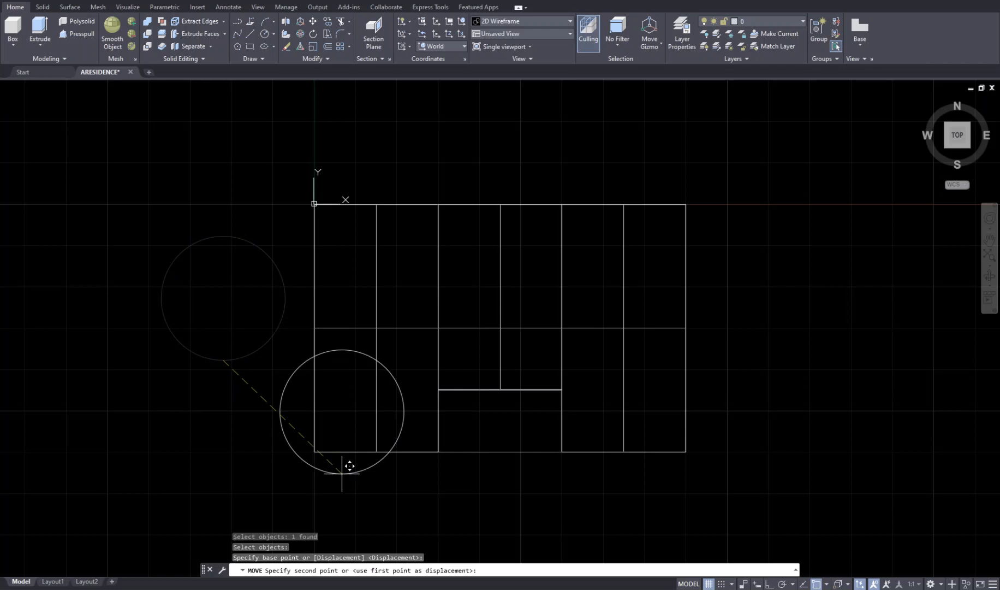
{"action": "left_click", "coordinate": [384, 444]}
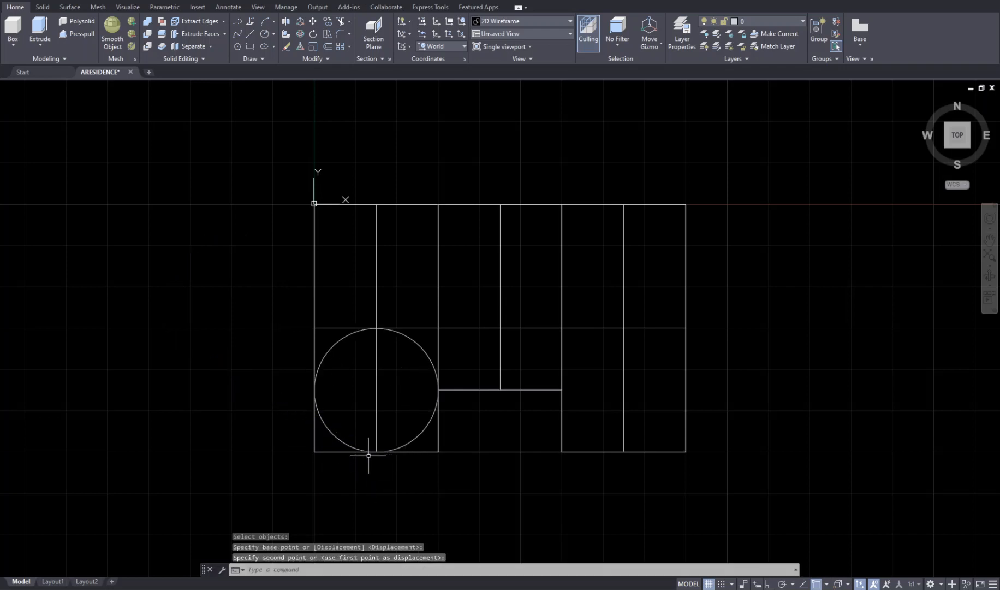
- Move the circle down from the left bay's front eave edge to the midpoint of its front base edge
{"action": "left_click_drag", "start_coordinate": [970, 145], "coordinate": [956, 89]}
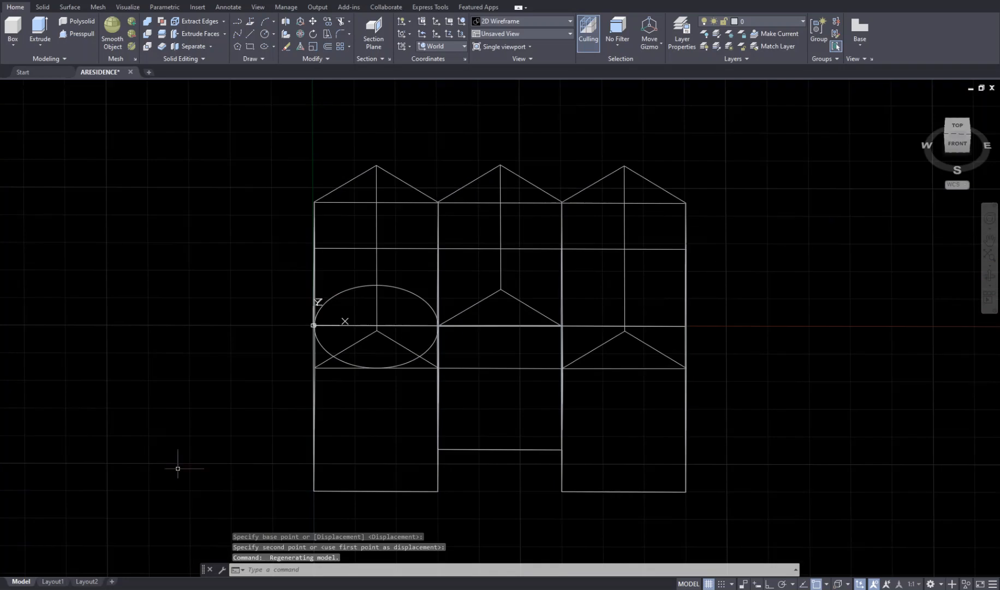
{"action": "type", "text": "m"}
{"action": "key", "text": "Return"}
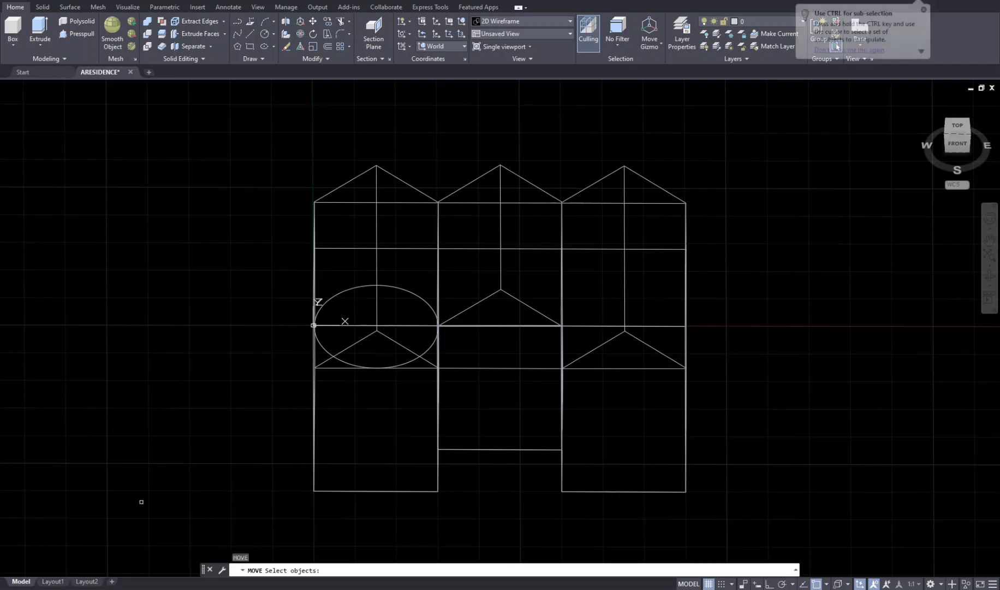
{"action": "left_click", "coordinate": [340, 364]}
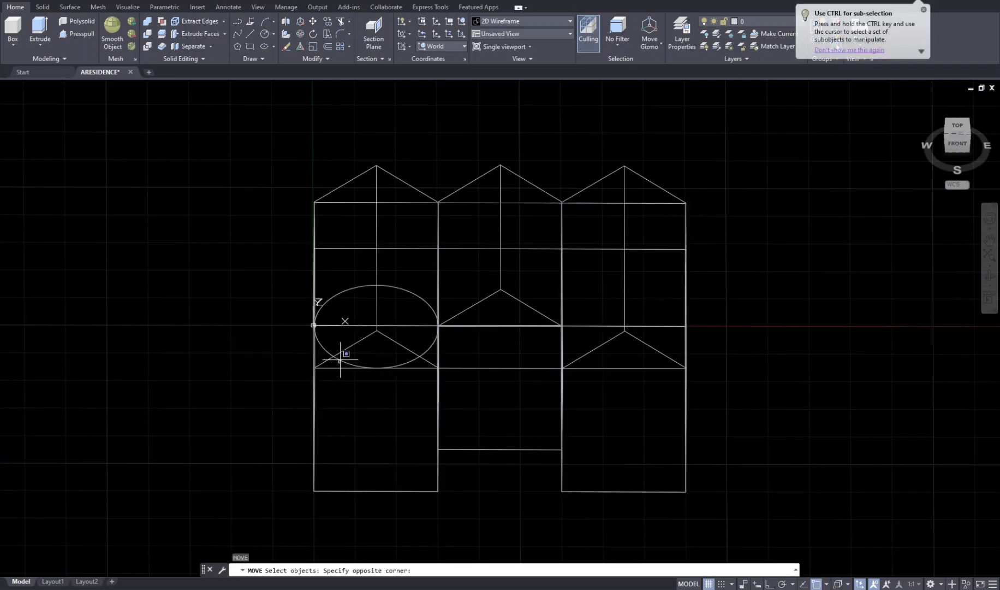
{"action": "left_click", "coordinate": [343, 361]}
{"action": "left_click", "coordinate": [341, 360]}
{"action": "key", "text": "Return"}
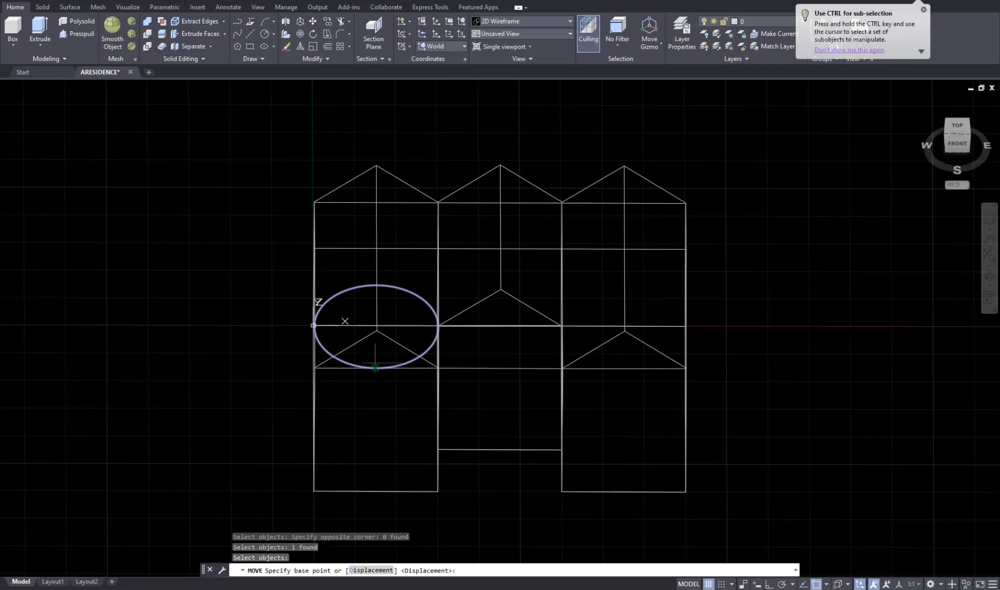
{"action": "left_click", "coordinate": [377, 367]}
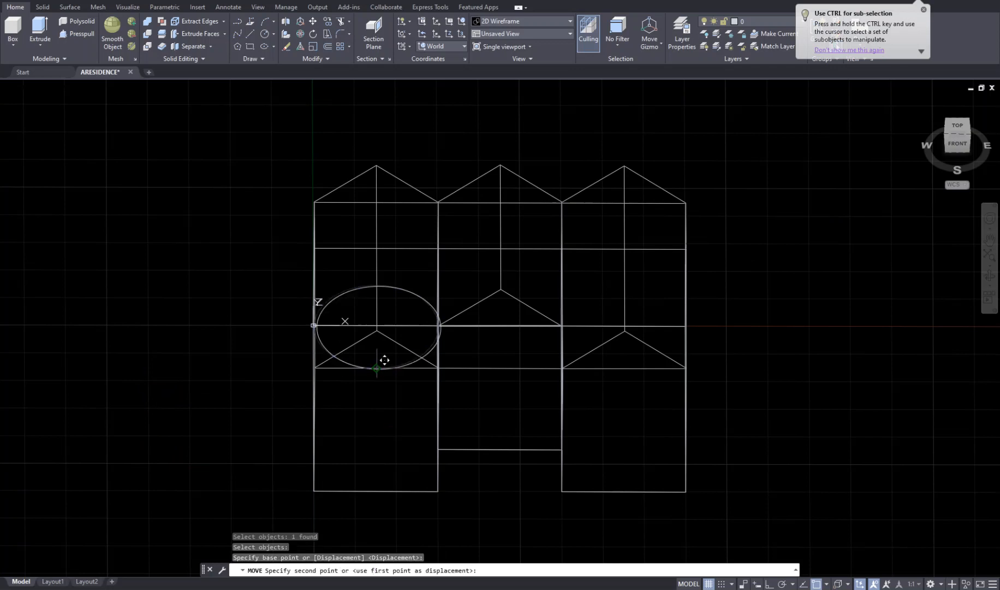
{"action": "left_click", "coordinate": [383, 483]}
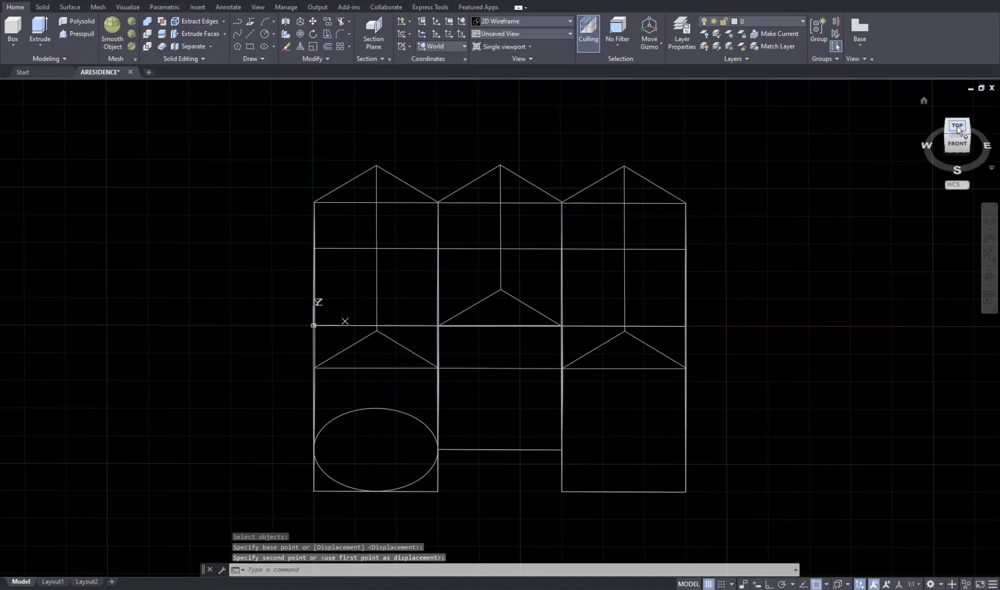
- Draw a second circle with a radius of 1 in the empty space west of the house
{"action": "left_click_drag", "start_coordinate": [955, 147], "coordinate": [880, 214]}
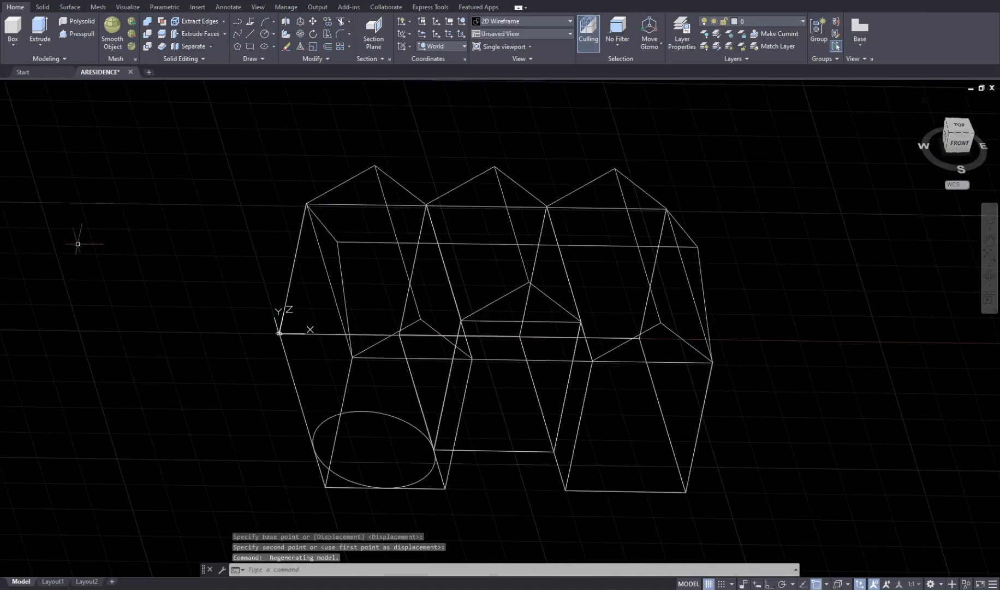
{"action": "type", "text": "c"}
{"action": "key", "text": "Return"}
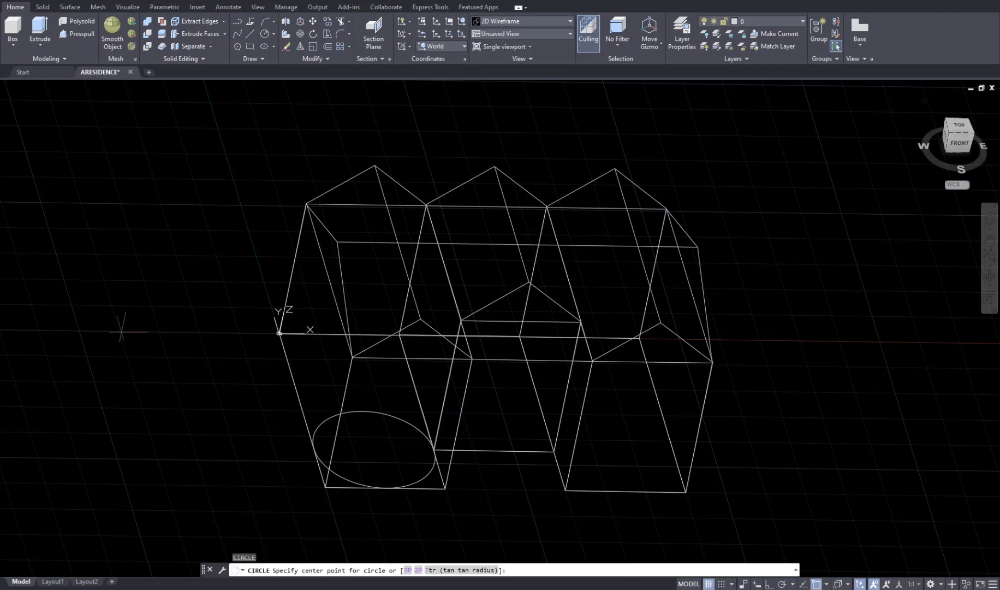
{"action": "left_click", "coordinate": [131, 319]}
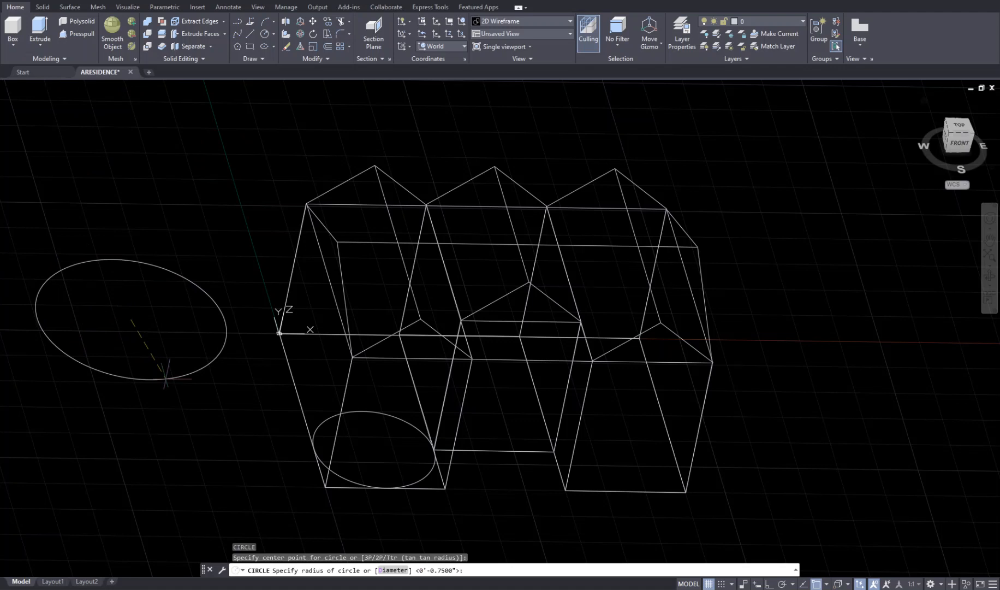
{"action": "type", "text": "1"}
{"action": "key", "text": "Return"}
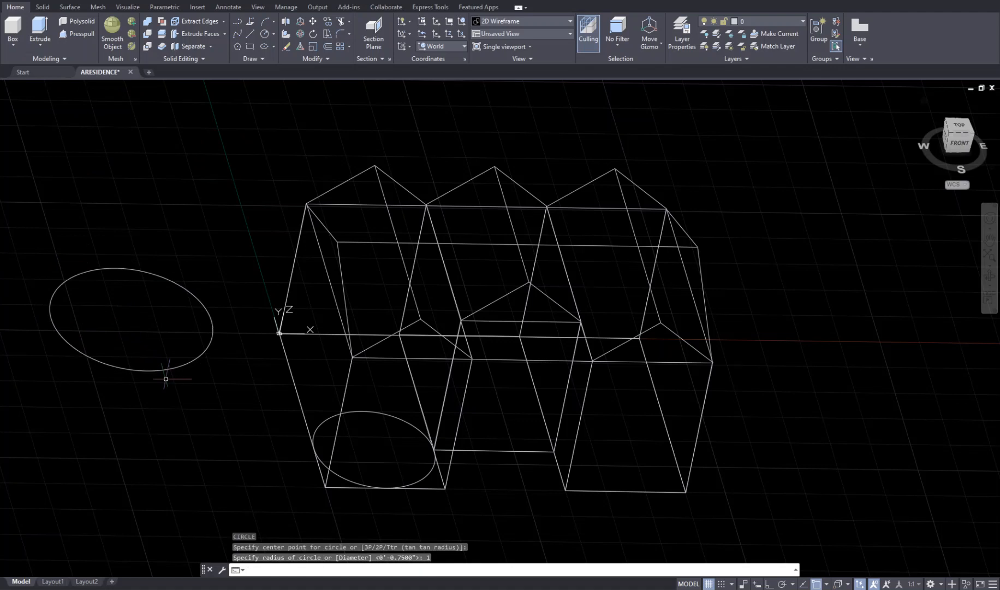
- Move the larger circle by its rear quadrant point to the midpoint of the left bay's rear base edge
{"action": "left_click", "coordinate": [313, 23]}
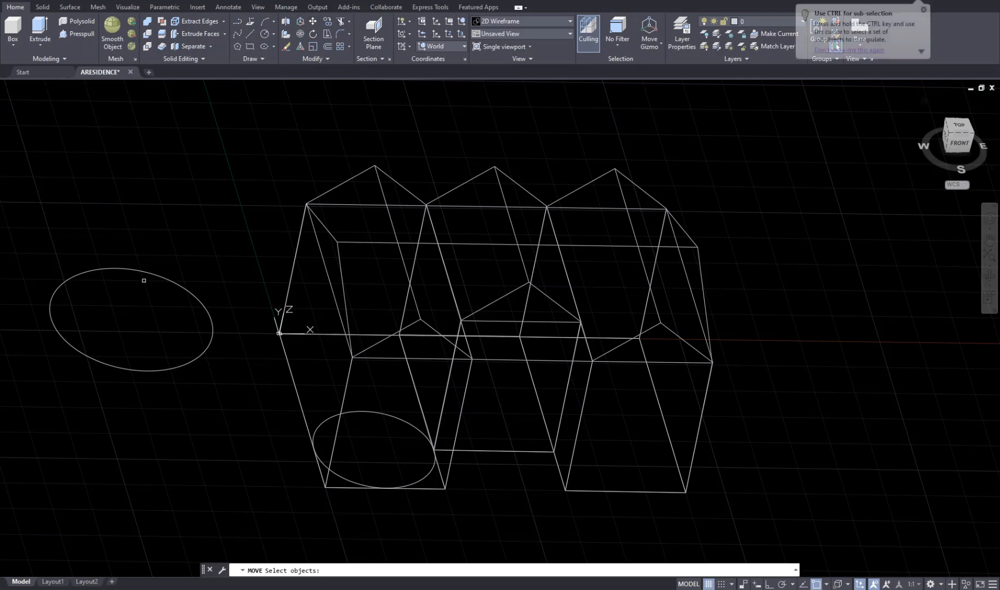
{"action": "left_click", "coordinate": [147, 273]}
{"action": "key", "text": "Return"}
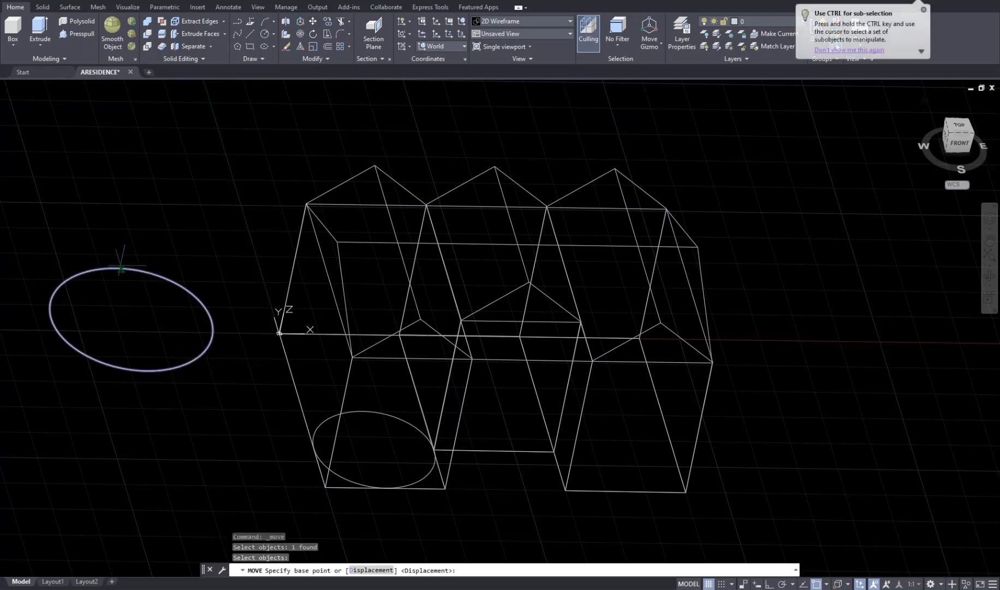
{"action": "left_click", "coordinate": [115, 267]}
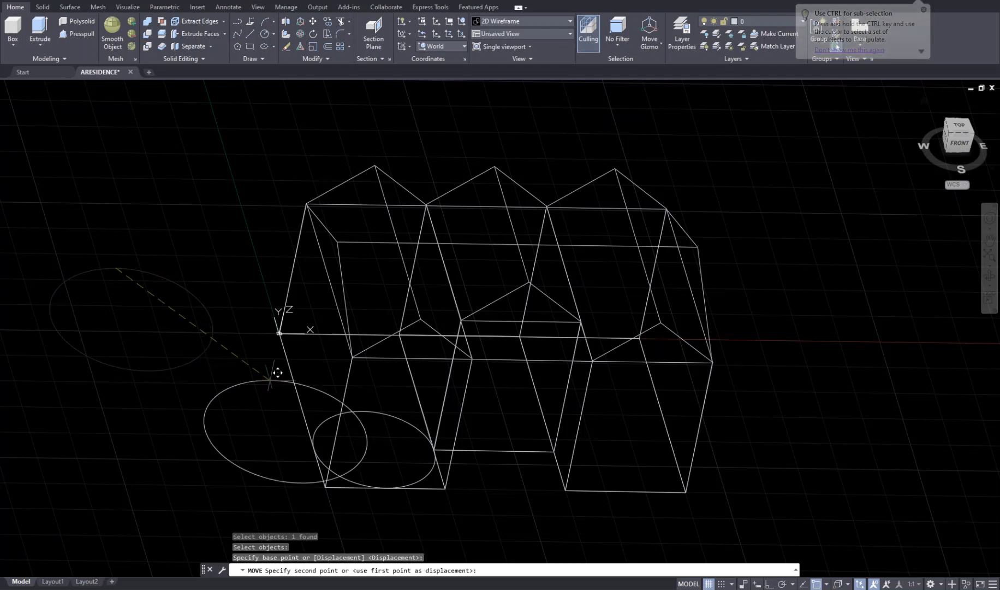
{"action": "left_click", "coordinate": [336, 332]}
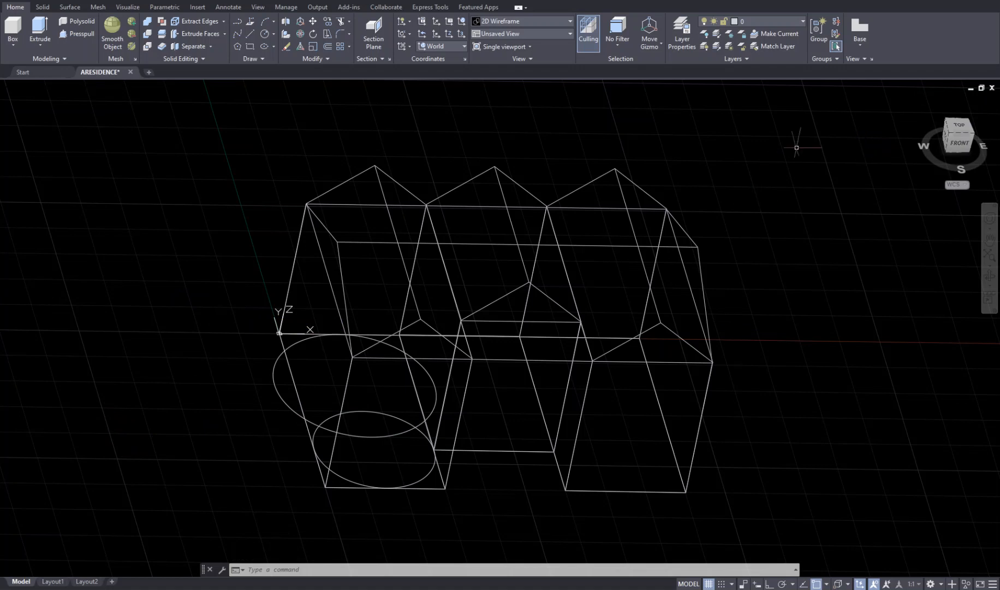
{"action": "left_click", "coordinate": [40, 30]}
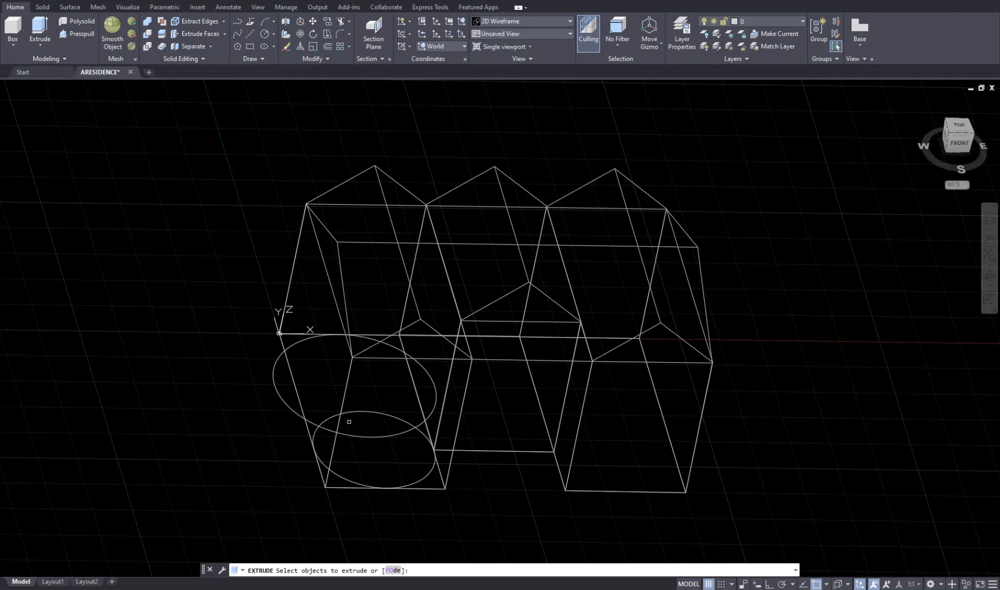
{"action": "left_click", "coordinate": [362, 409]}
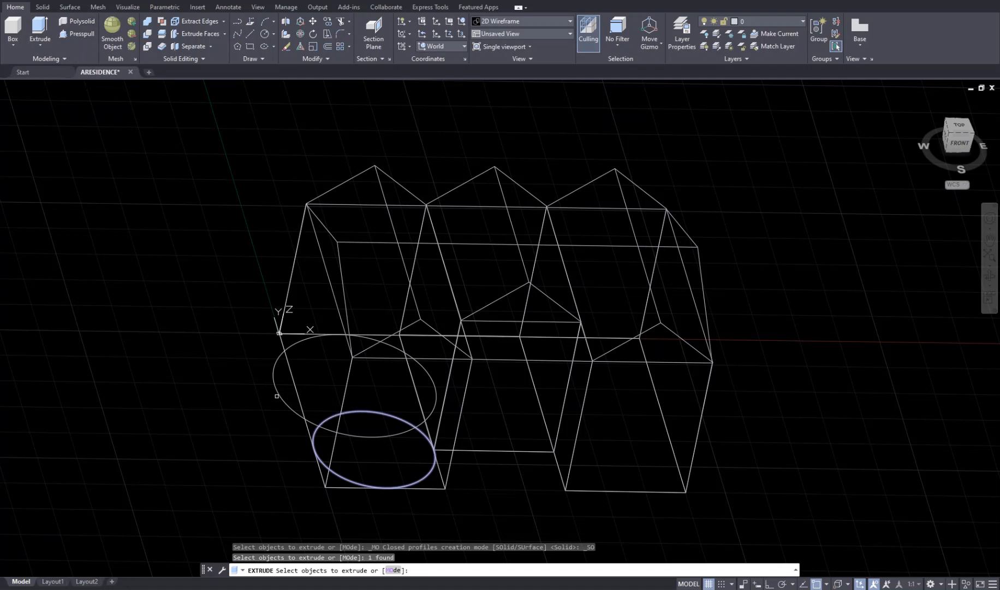
{"action": "key", "text": "Escape"}
{"action": "key", "text": "Escape"}
{"action": "key", "text": "Escape"}
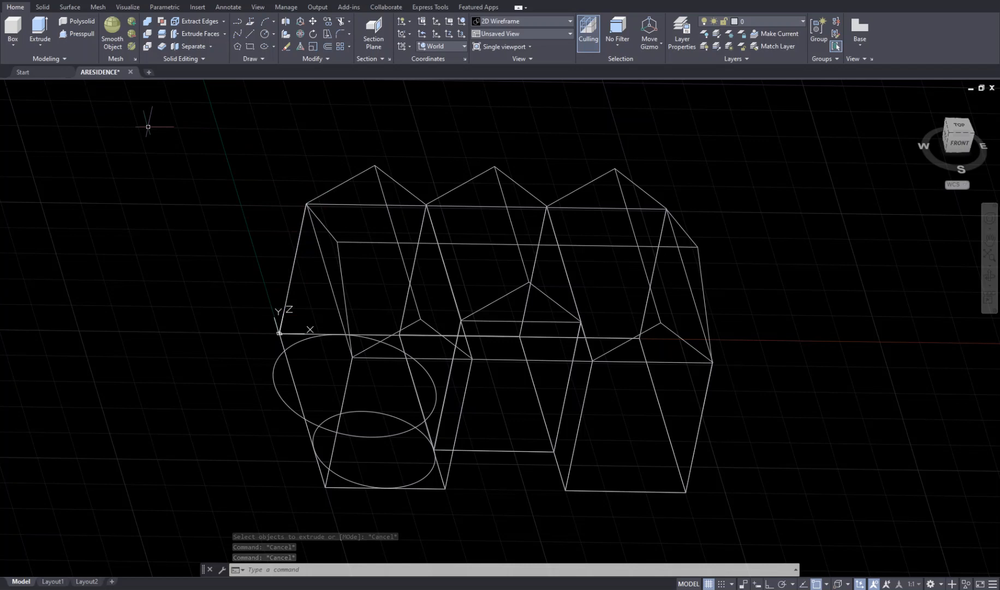
- Try to trim the smaller circle and the left bay's front base edges, and undo the trim
{"action": "type", "text": "t"}
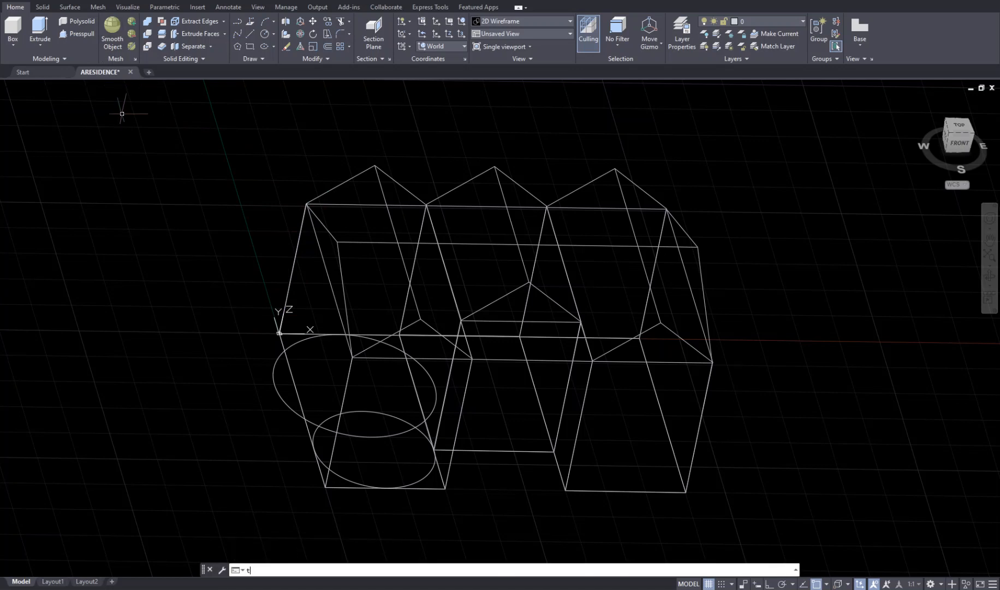
{"action": "type", "text": "rim"}
{"action": "key", "text": "Return"}
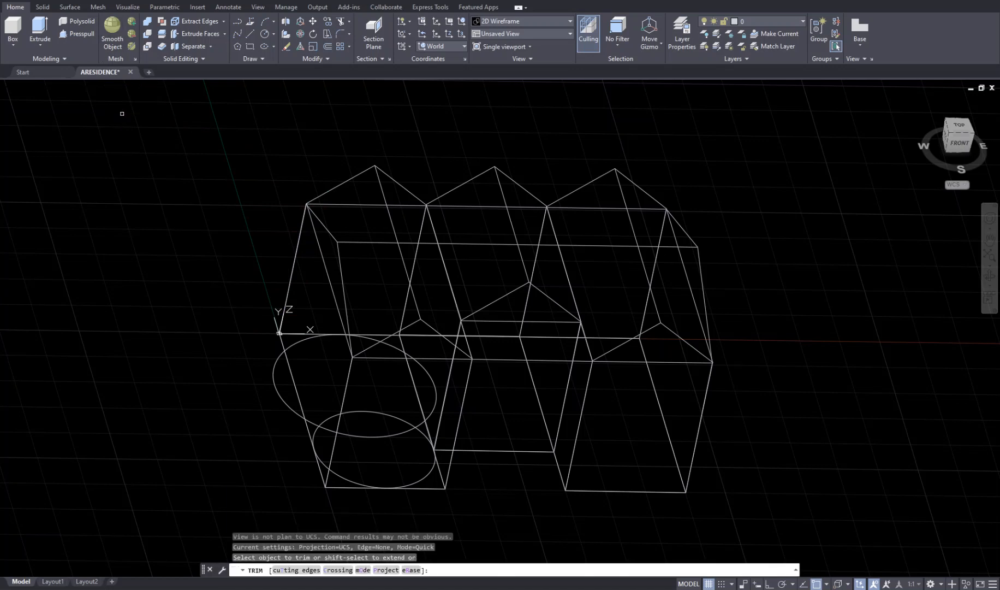
{"action": "left_click", "coordinate": [439, 472]}
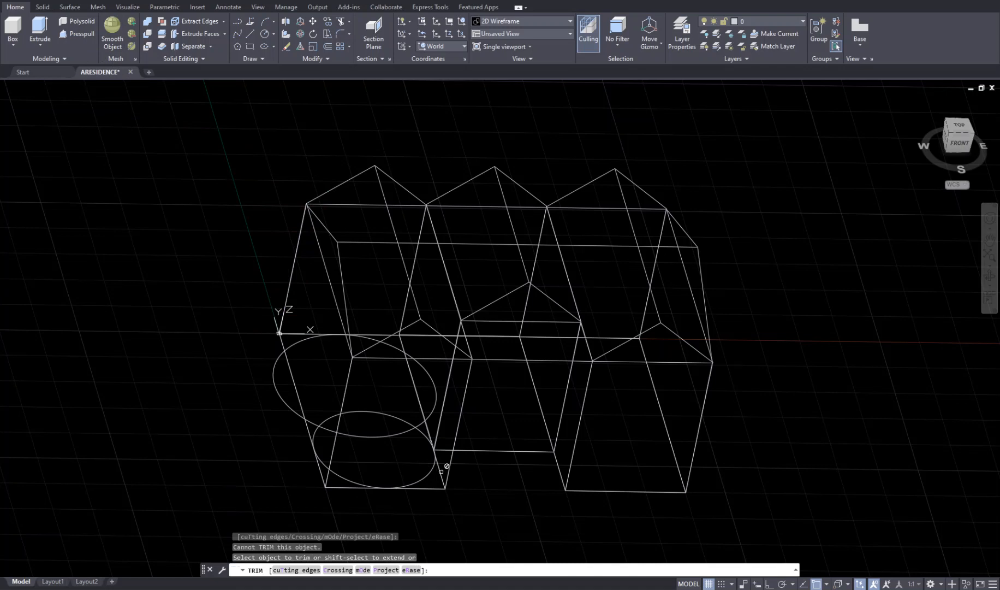
{"action": "left_click", "coordinate": [425, 484]}
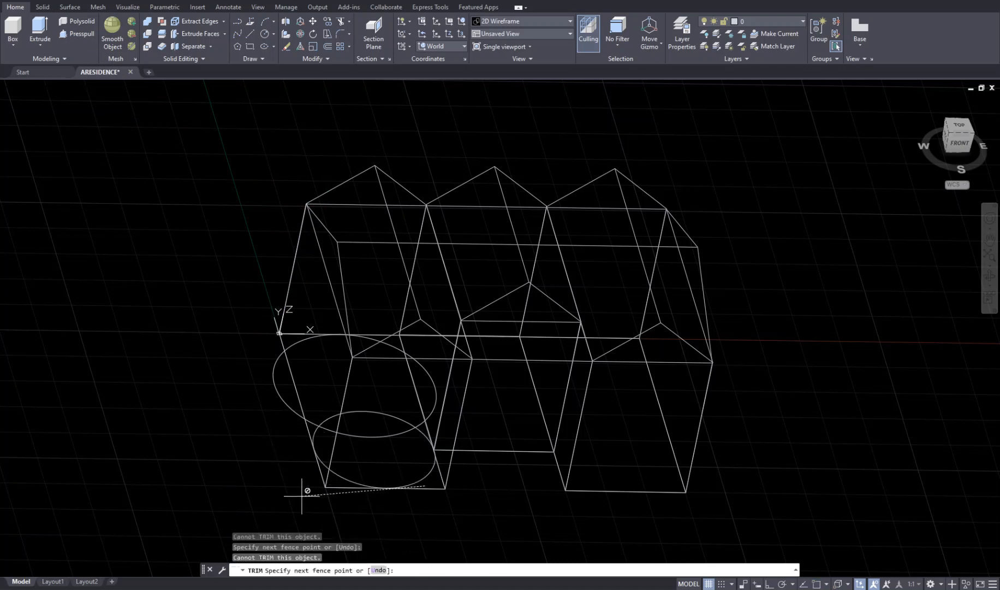
{"action": "left_click", "coordinate": [266, 498]}
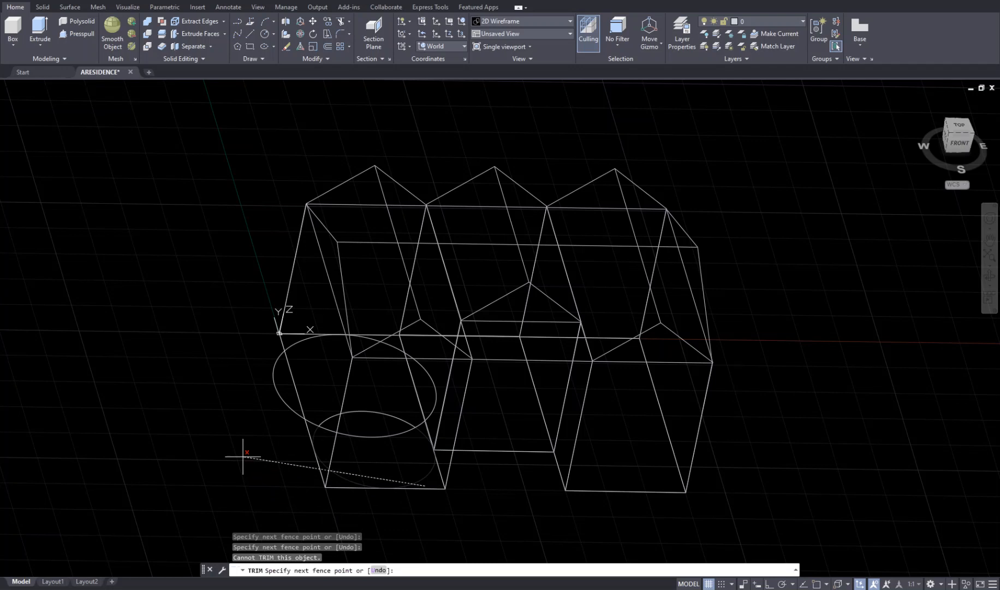
{"action": "key", "text": "ctrl+z"}
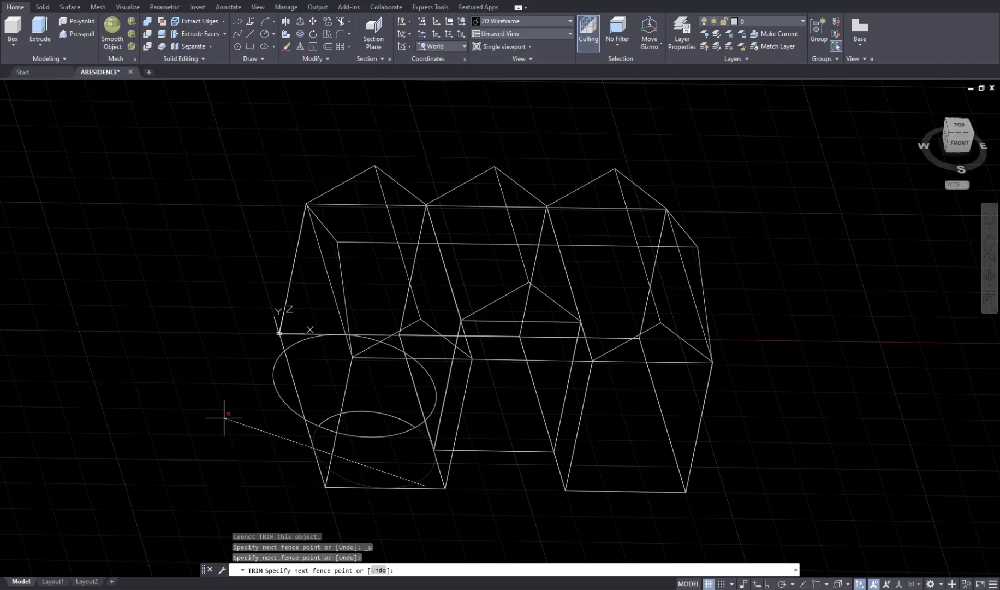
{"action": "key", "text": "Escape"}
{"action": "key", "text": "ctrl+z"}
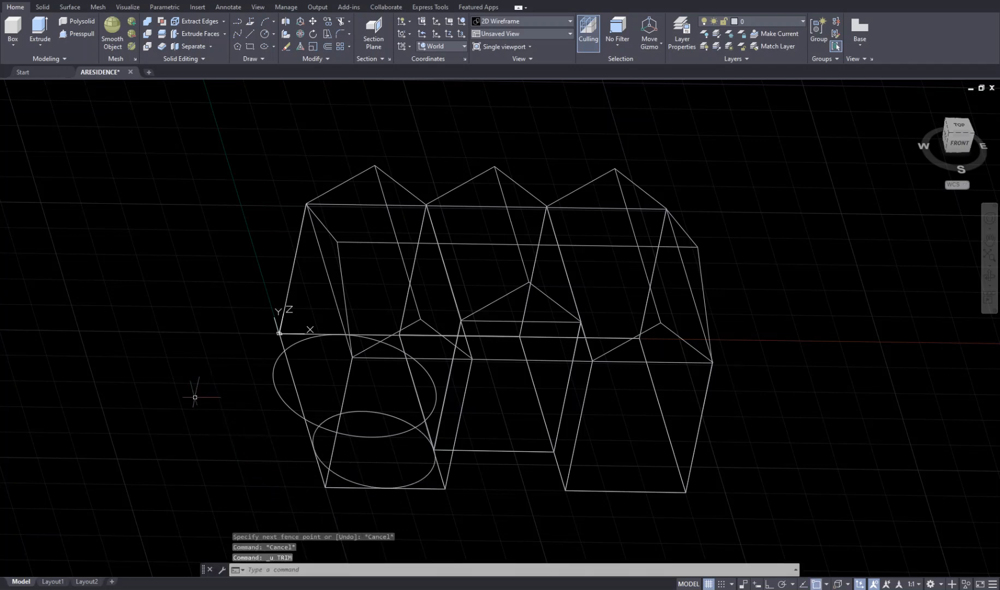
{"action": "left_click", "coordinate": [435, 486]}
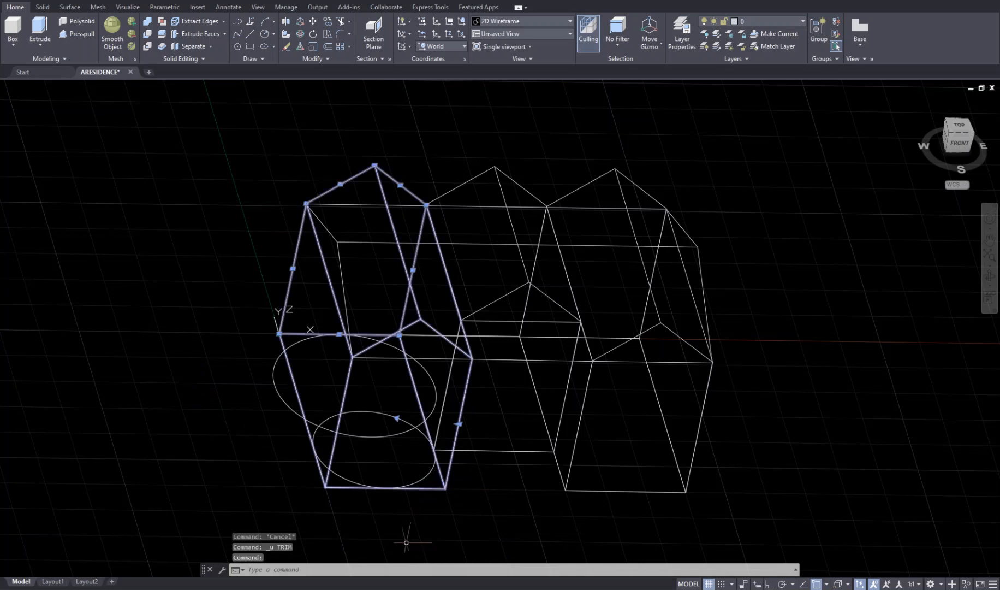
{"action": "key", "text": "Escape"}
{"action": "key", "text": "Escape"}
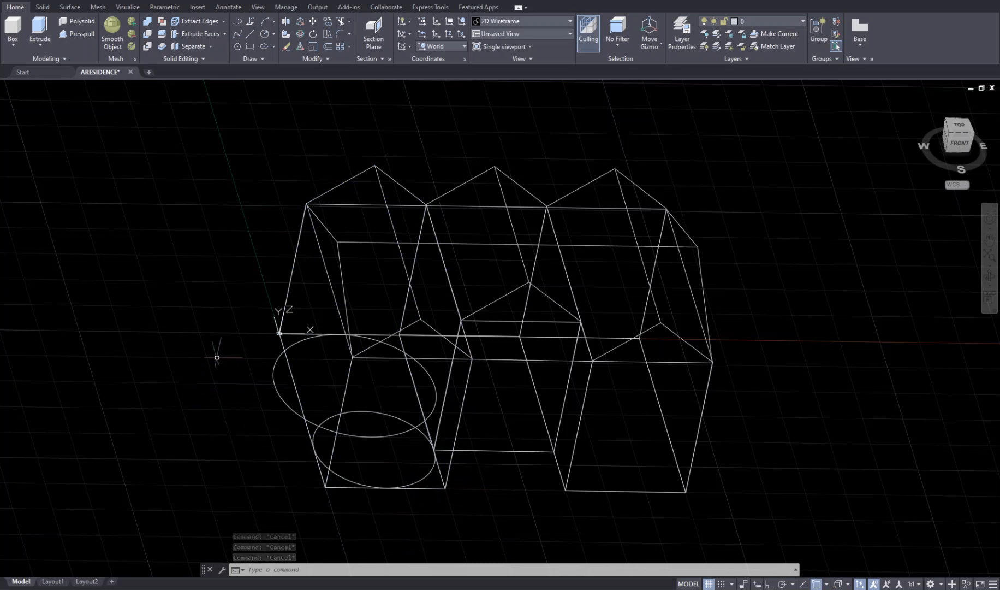
- Extrude the smaller circle at the front of the left bay upward to a height of 3
{"action": "left_click", "coordinate": [39, 40]}
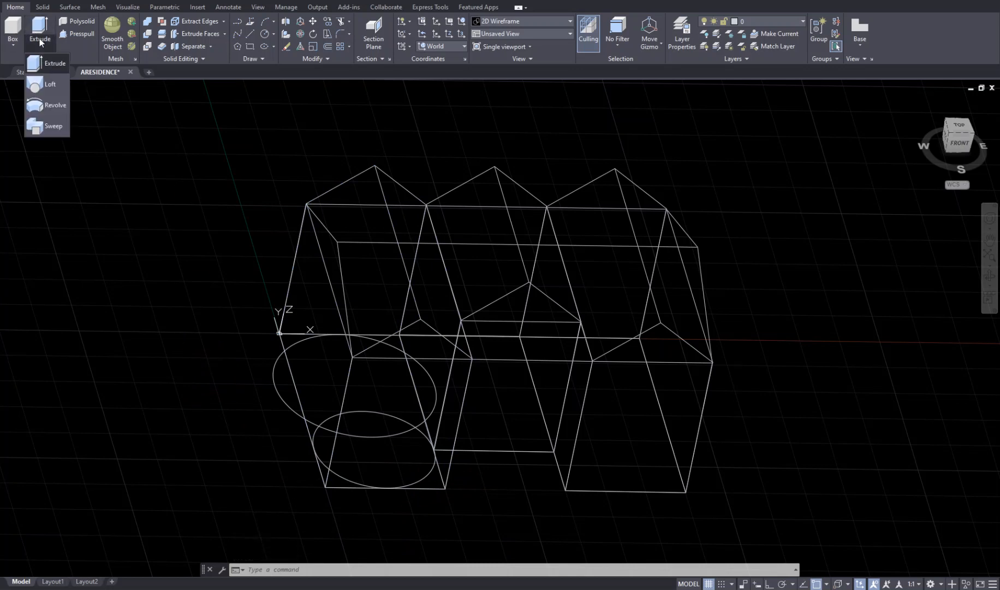
{"action": "left_click", "coordinate": [52, 64]}
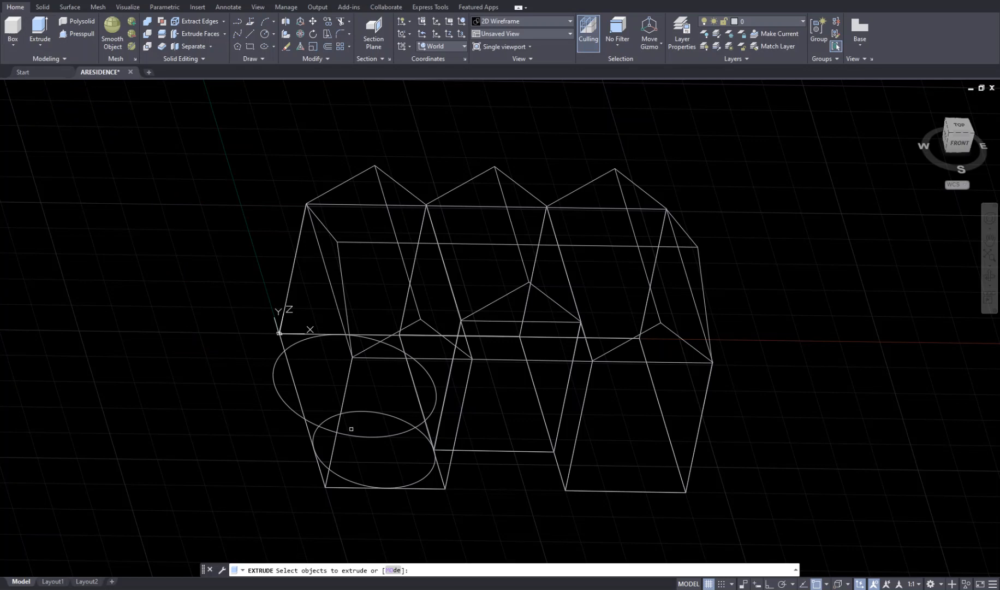
{"action": "left_click", "coordinate": [425, 475]}
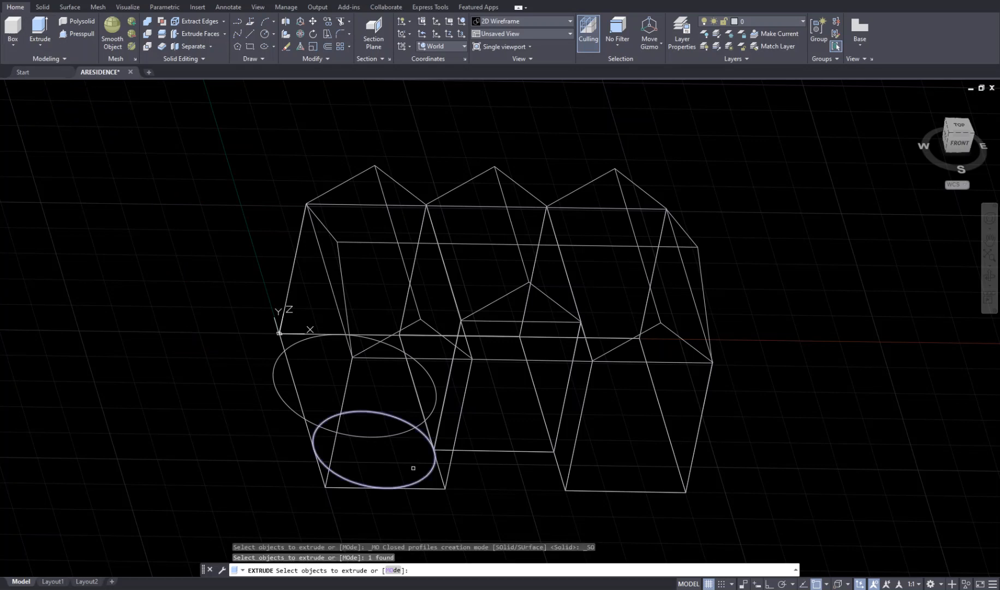
{"action": "key", "text": "Return"}
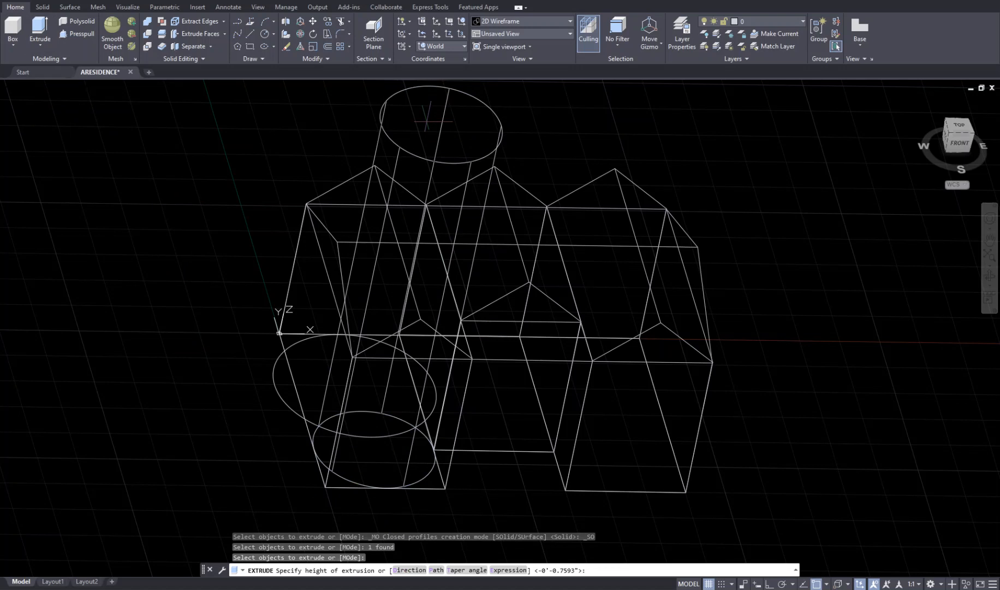
{"action": "type", "text": "3"}
{"action": "key", "text": "Return"}
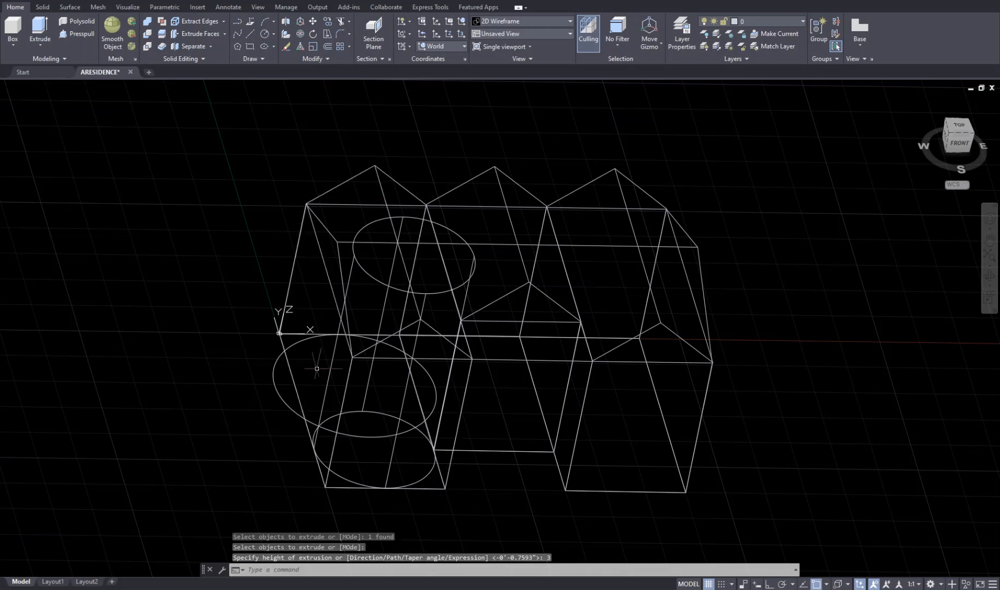
- Extrude the larger circle at the rear of the left bay upward to a height of 3.5
{"action": "key", "text": "Return"}
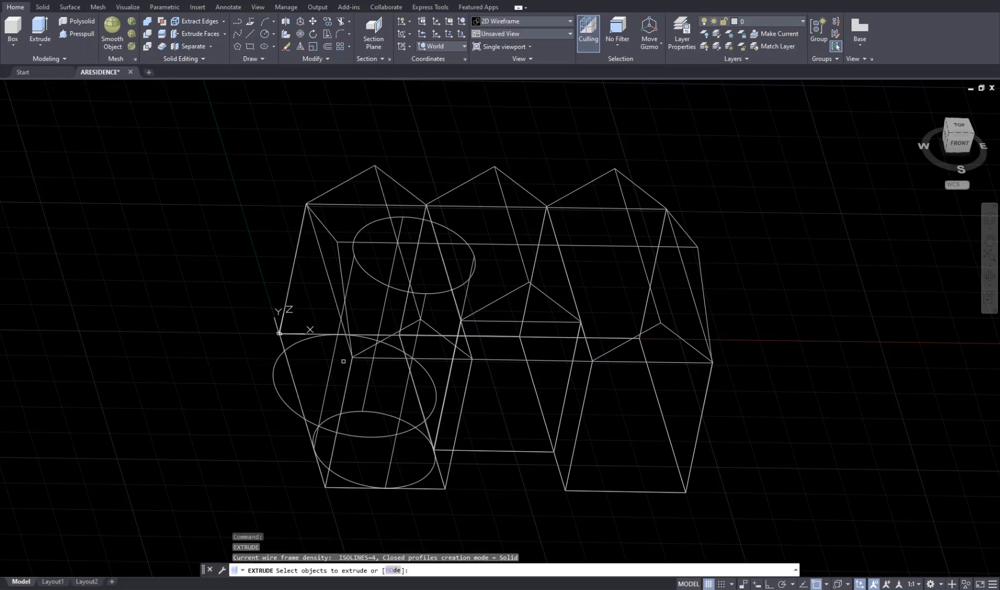
{"action": "left_click", "coordinate": [294, 337]}
{"action": "key", "text": "Return"}
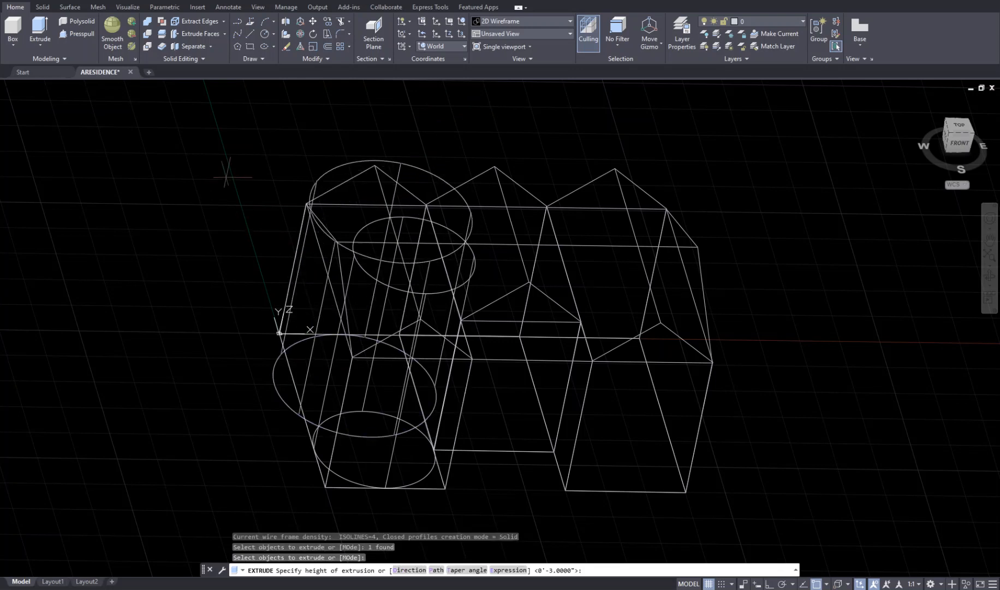
{"action": "type", "text": "3.5"}
{"action": "key", "text": "Return"}
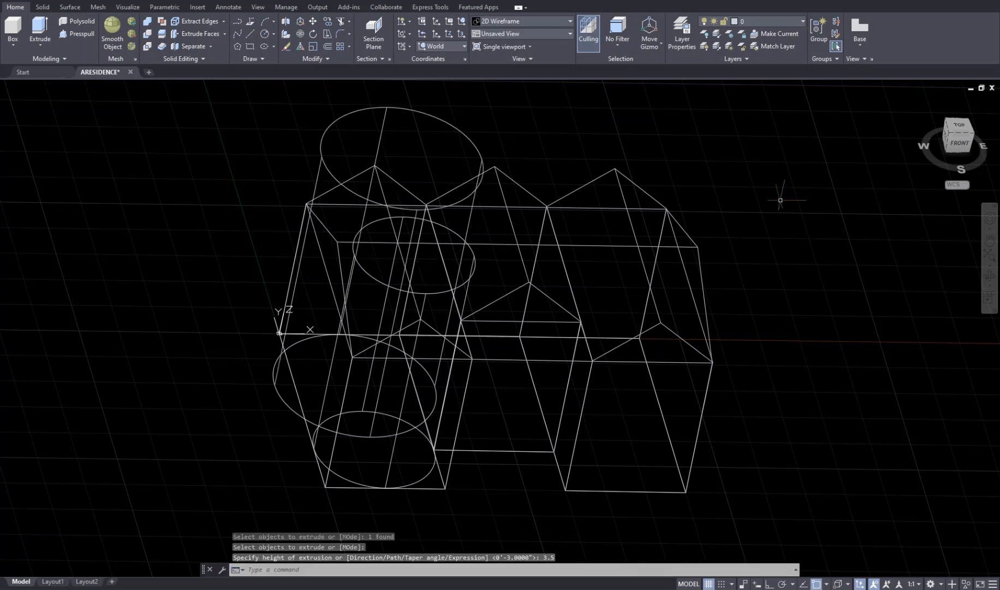
- Unite all the house solids and both cylinders into a single solid
{"action": "left_click", "coordinate": [958, 141]}
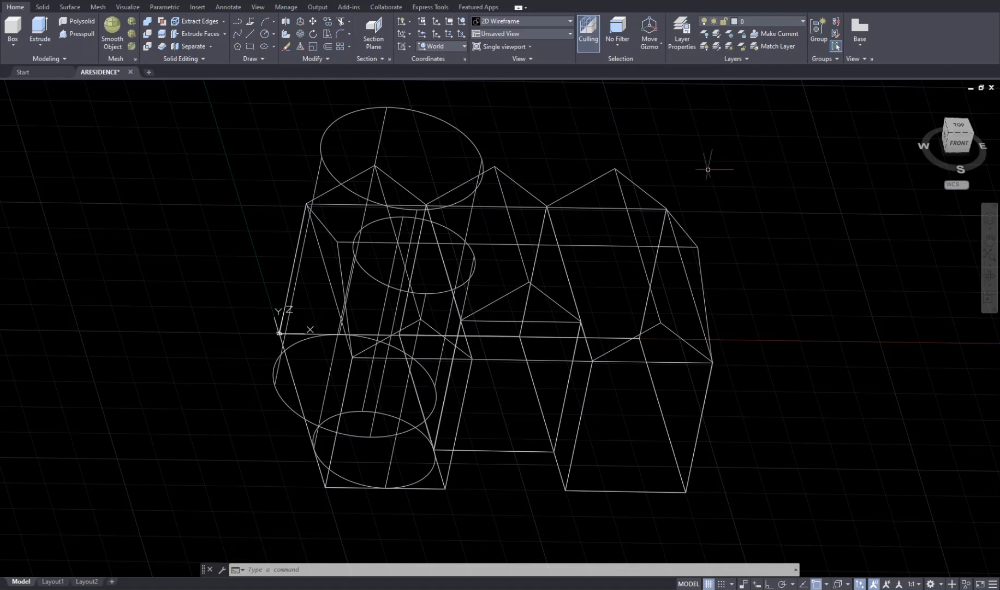
{"action": "type", "text": "UNION"}
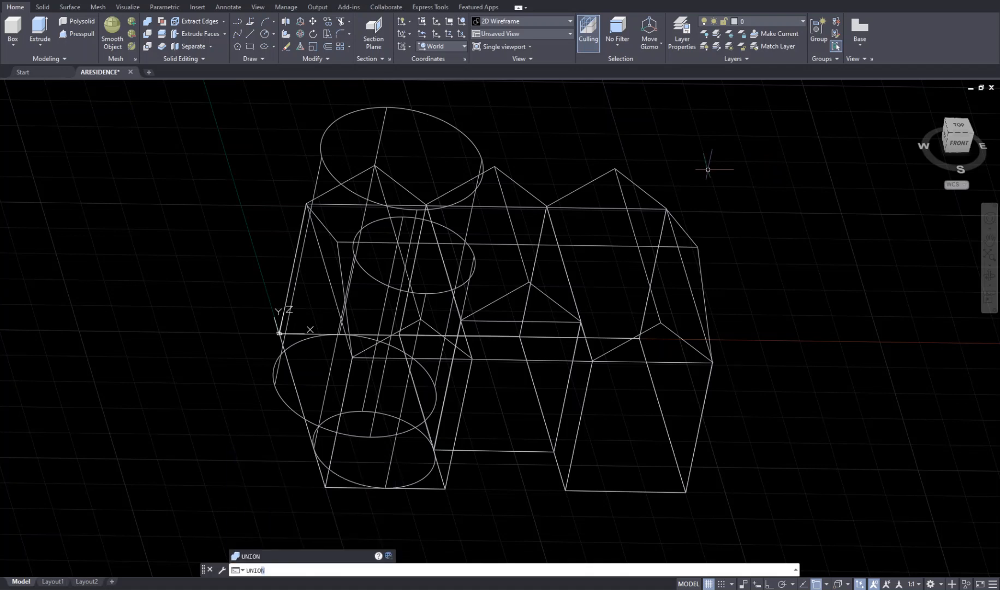
{"action": "key", "text": "Return"}
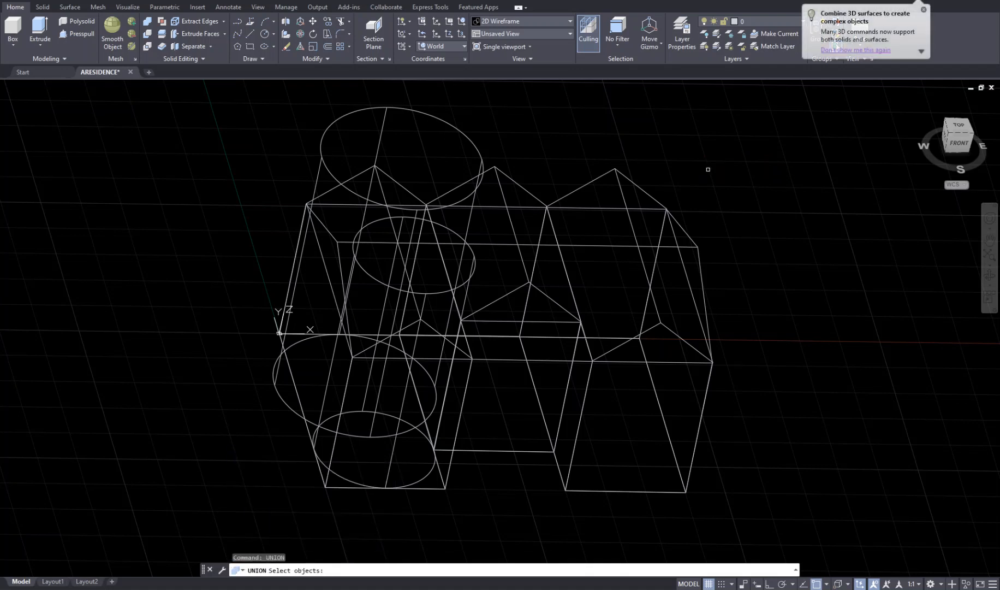
{"action": "type", "text": "all"}
{"action": "key", "text": "Return"}
{"action": "key", "text": "Return"}
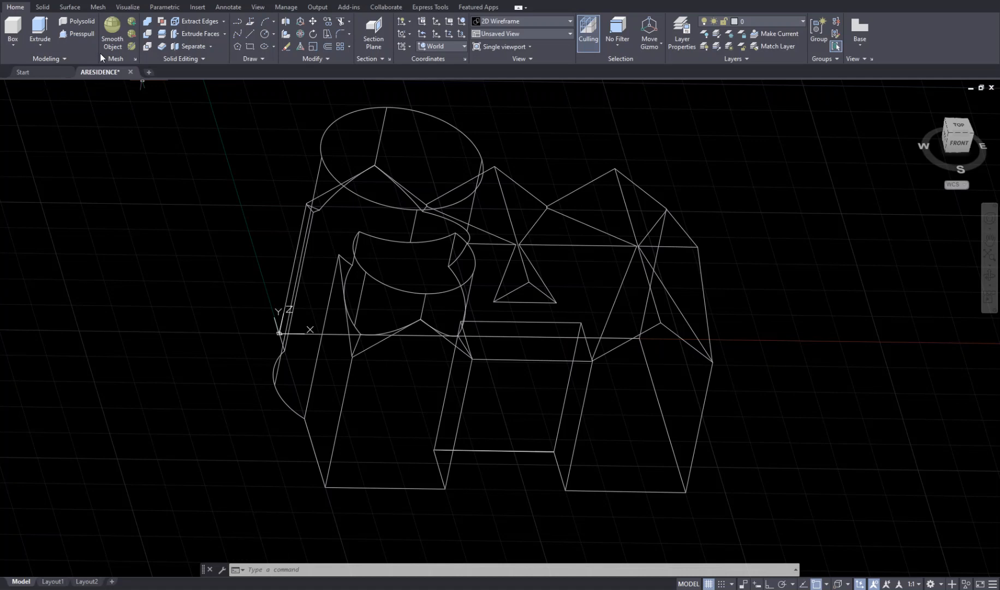
- Press-pull the west wall of the left bay inward by more than half of the bay's width
{"action": "left_click", "coordinate": [66, 35]}
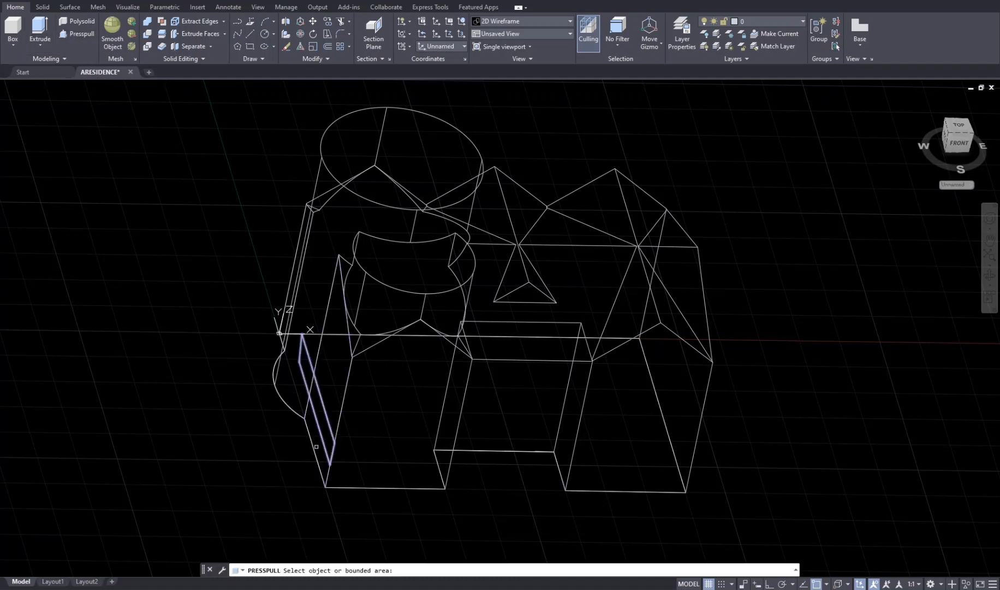
{"action": "left_click", "coordinate": [327, 463]}
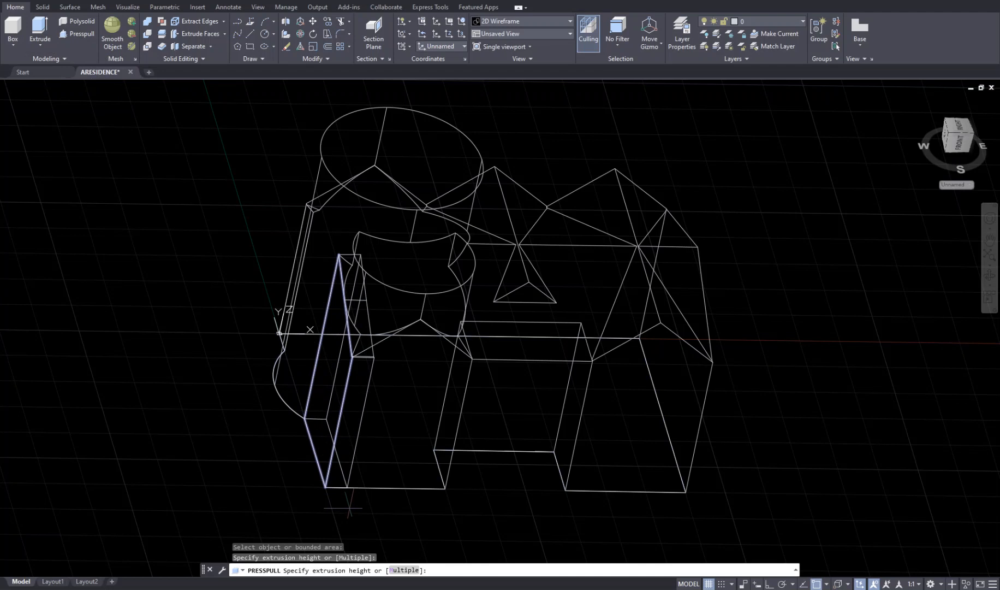
{"action": "left_click", "coordinate": [402, 488]}
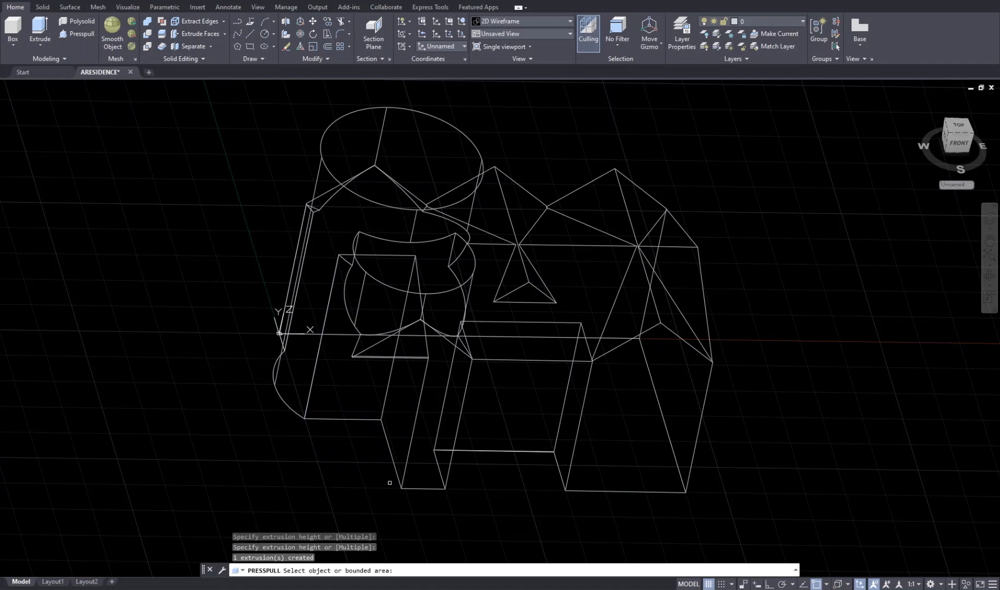
- Leave Presspull and undo both the west wall push and the union of all solids
{"action": "key", "text": "ctrl+z"}
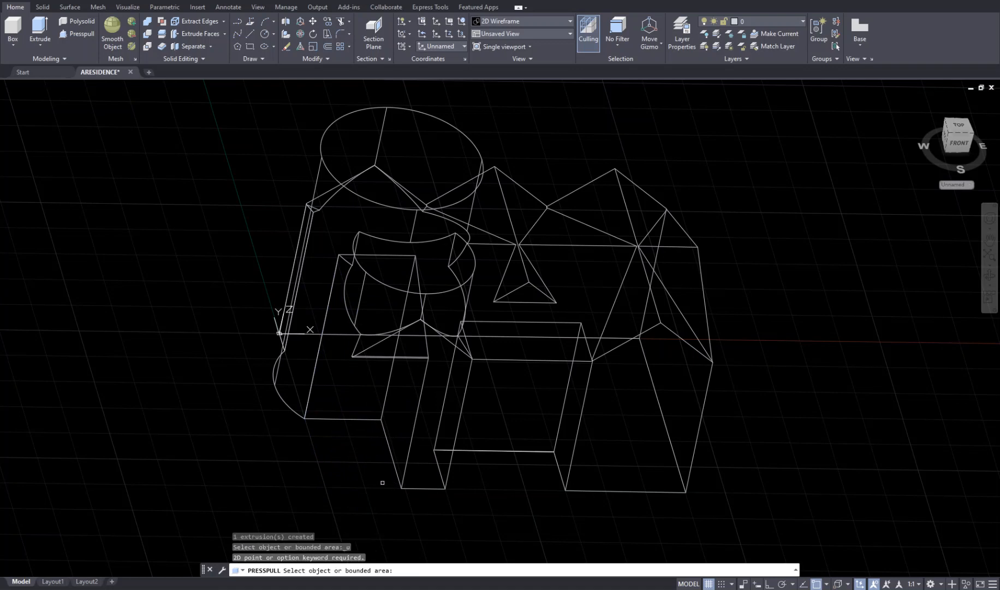
{"action": "key", "text": "ctrl+z"}
{"action": "key", "text": "Escape"}
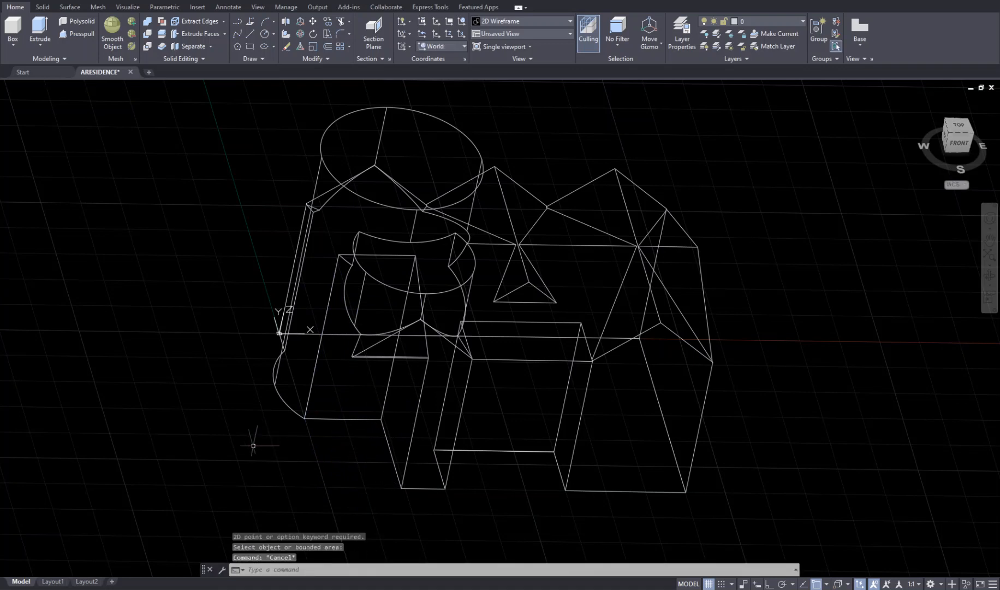
{"action": "key", "text": "ctrl+z"}
{"action": "key", "text": "ctrl+z"}
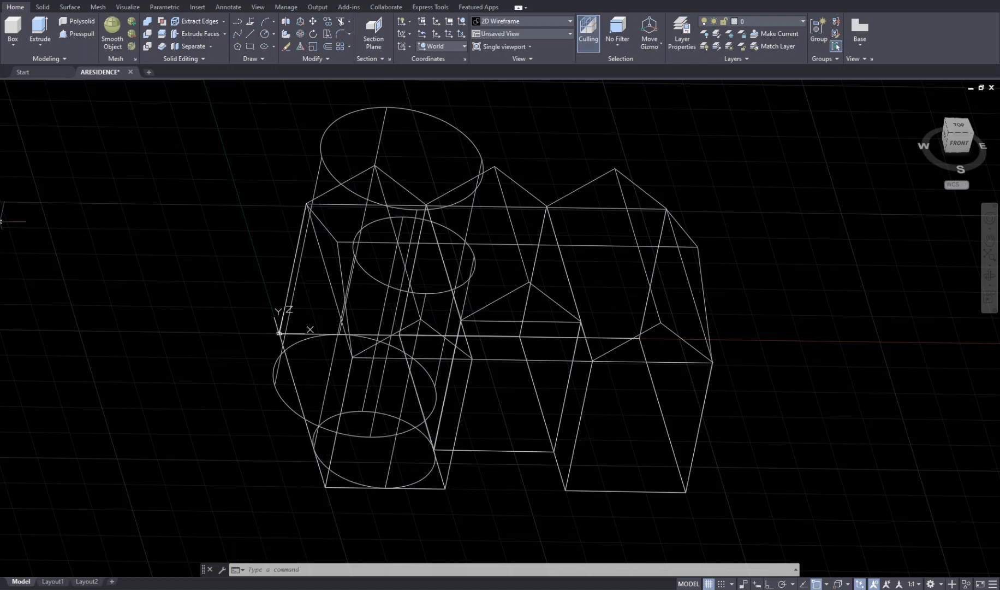
- Press-pull the main roof's west gable end and the west wall below it inward to about the middle of the left bay
{"action": "left_click", "coordinate": [76, 33]}
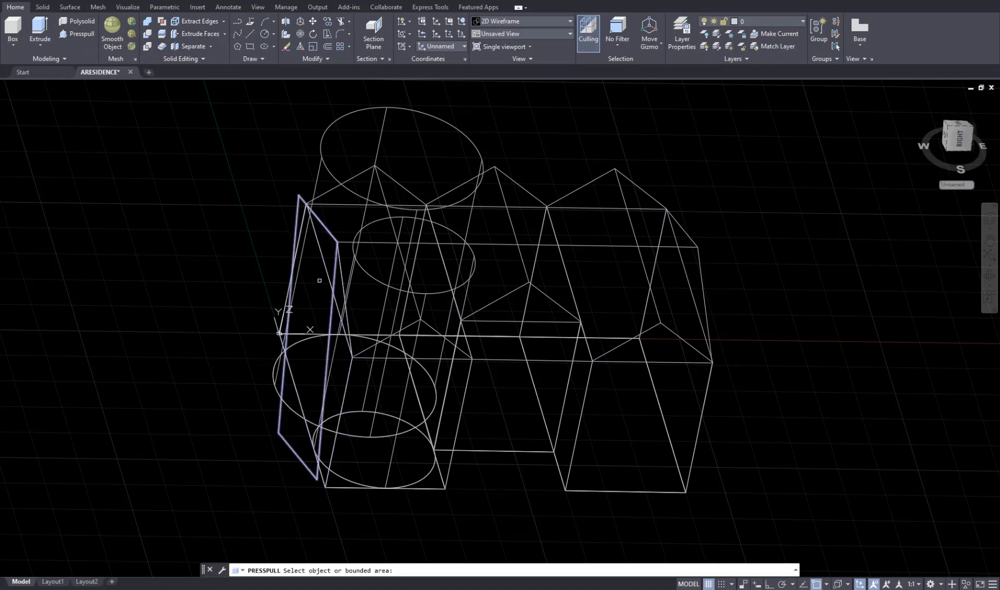
{"action": "left_click", "coordinate": [331, 256]}
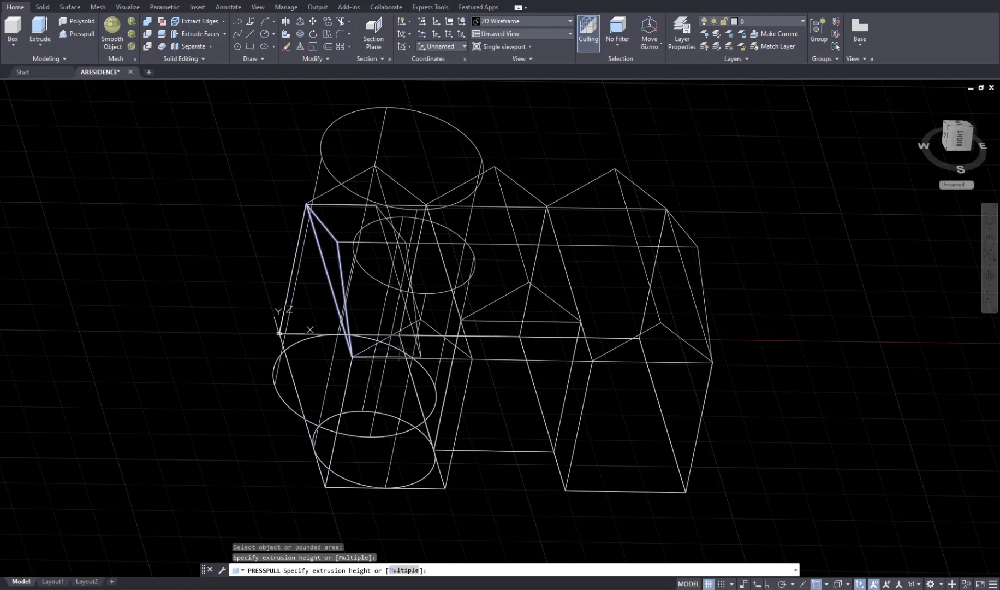
{"action": "left_click", "coordinate": [390, 520]}
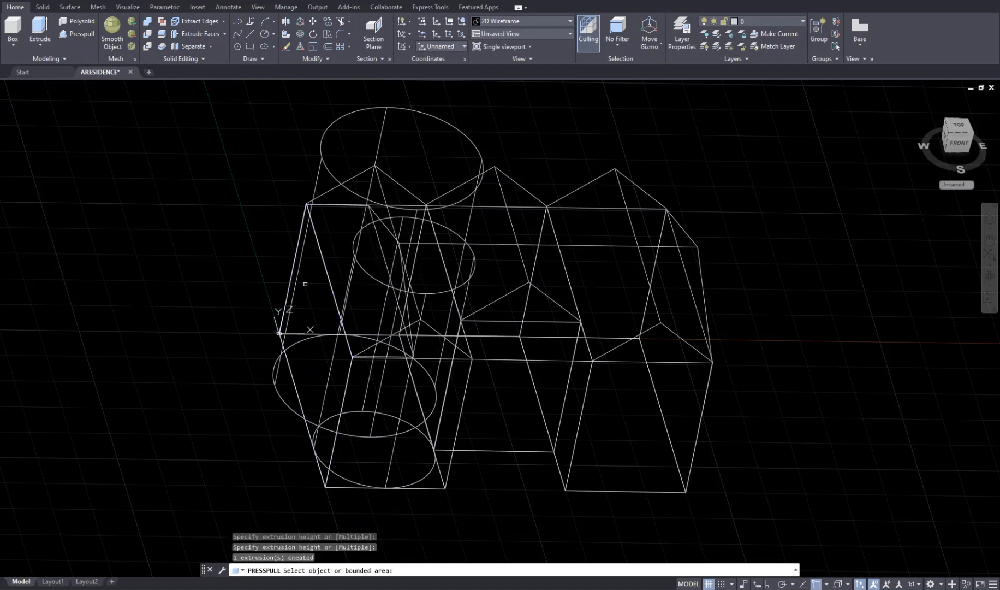
{"action": "left_click", "coordinate": [316, 280]}
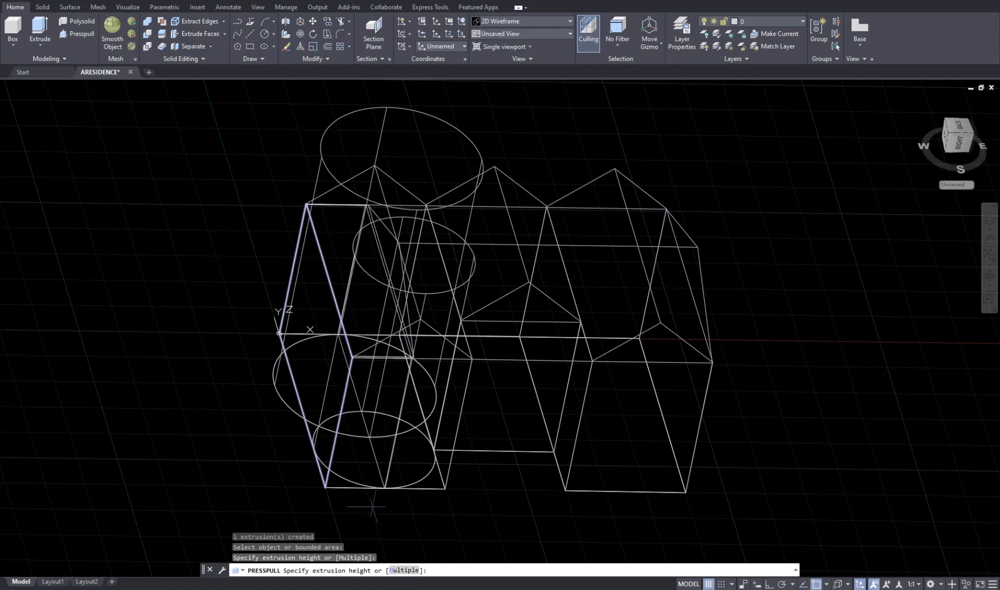
{"action": "left_click", "coordinate": [372, 505]}
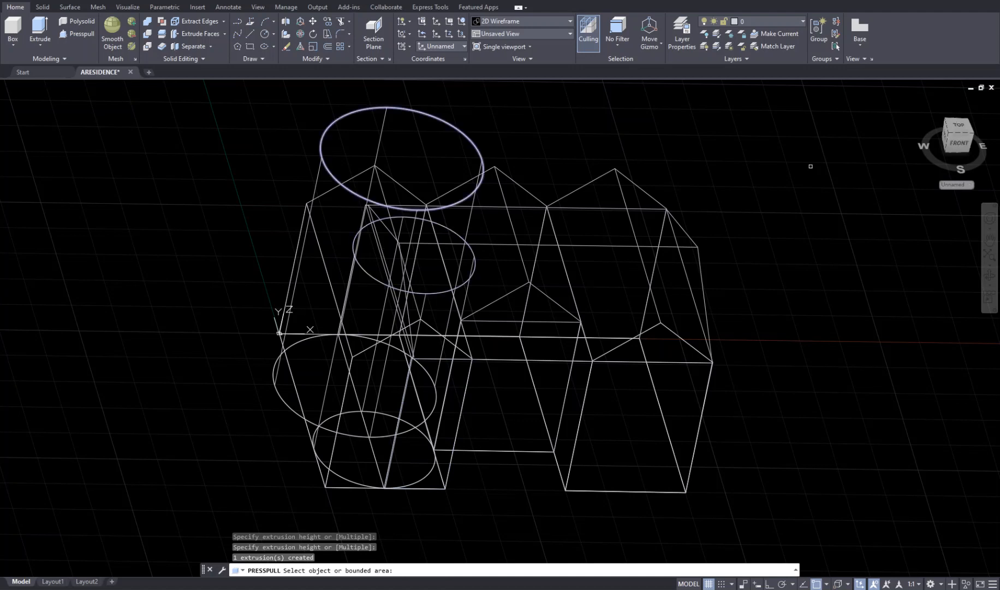
- Press-pull the east side wall of the left bay's front projection inward to about the bay's middle, and end Presspull
{"action": "left_click_drag", "start_coordinate": [965, 144], "coordinate": [885, 139]}
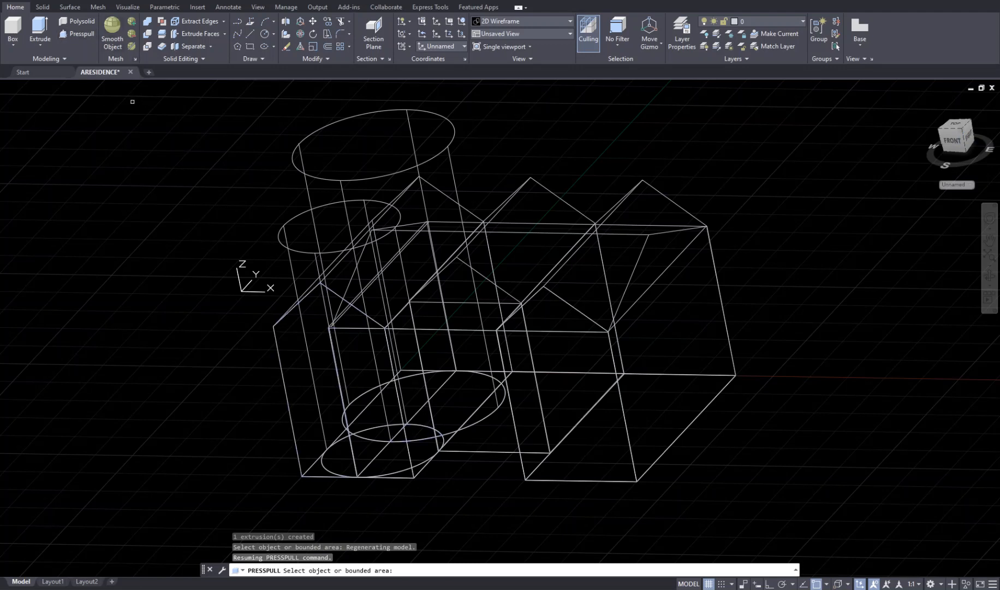
{"action": "left_click", "coordinate": [72, 34]}
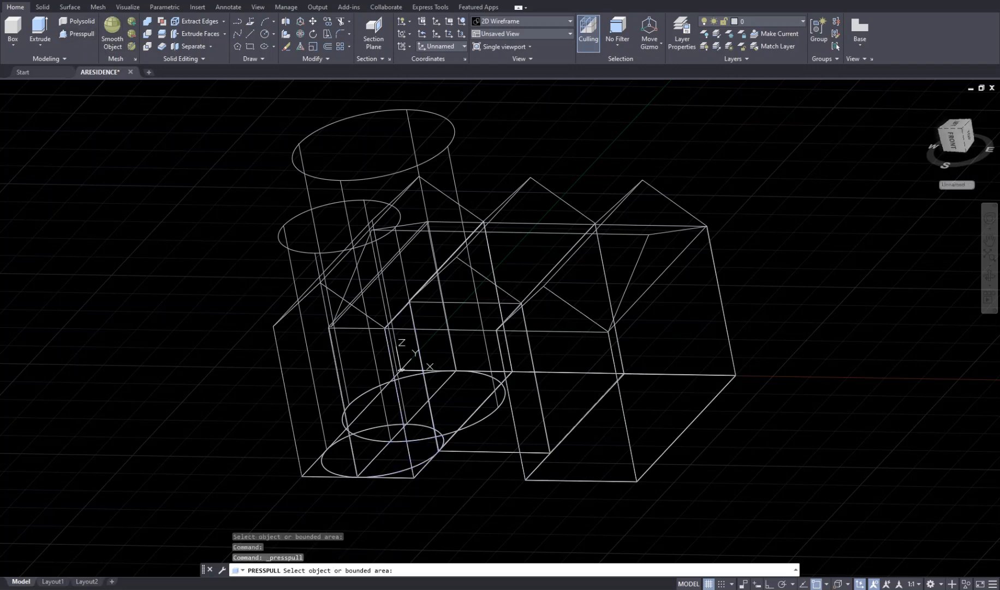
{"action": "left_click", "coordinate": [412, 448]}
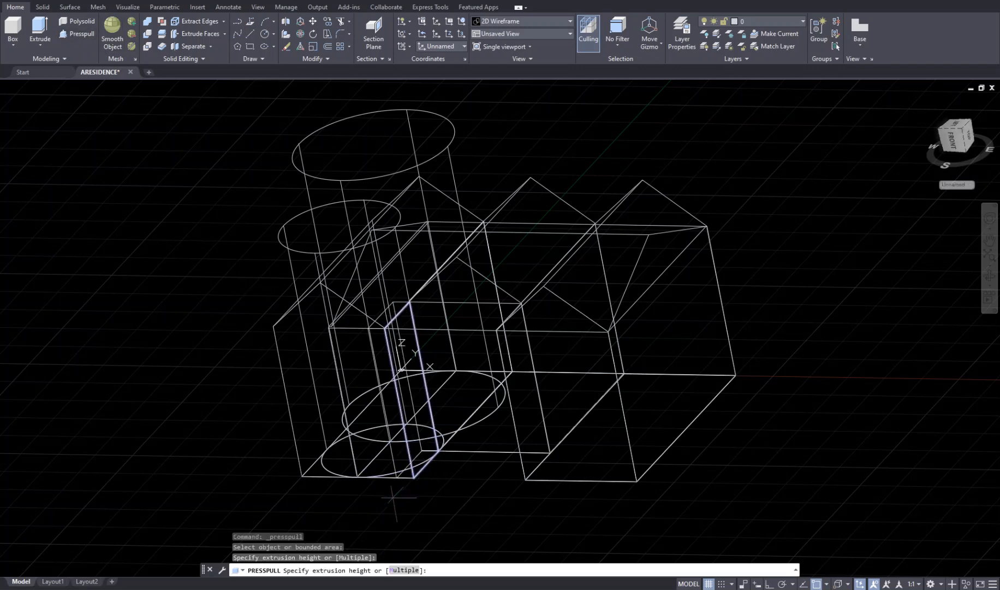
{"action": "left_click", "coordinate": [354, 501]}
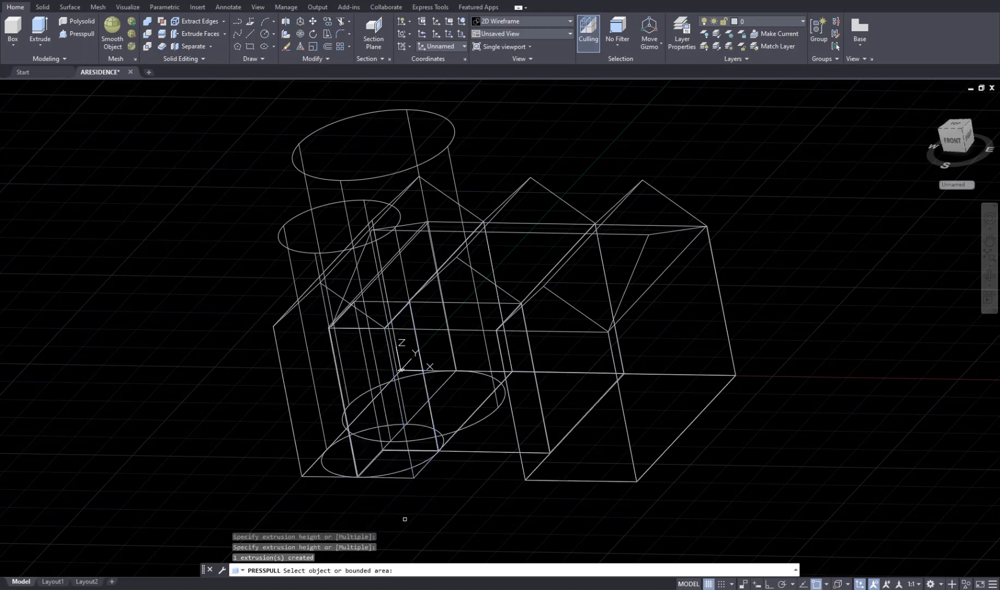
{"action": "middle_click_drag", "start_coordinate": [365, 485], "coordinate": [359, 476]}
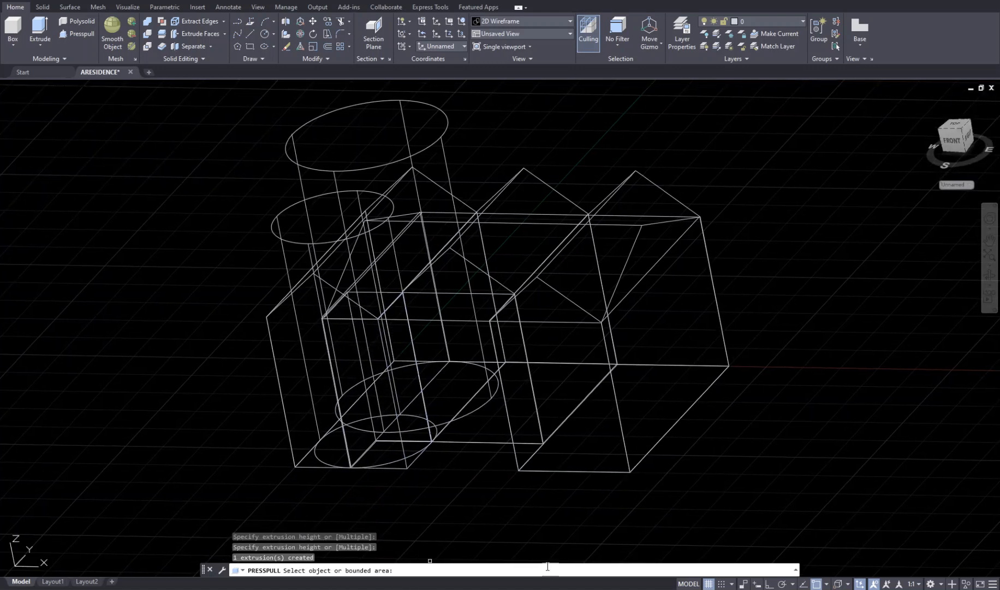
{"action": "key", "text": "Return"}
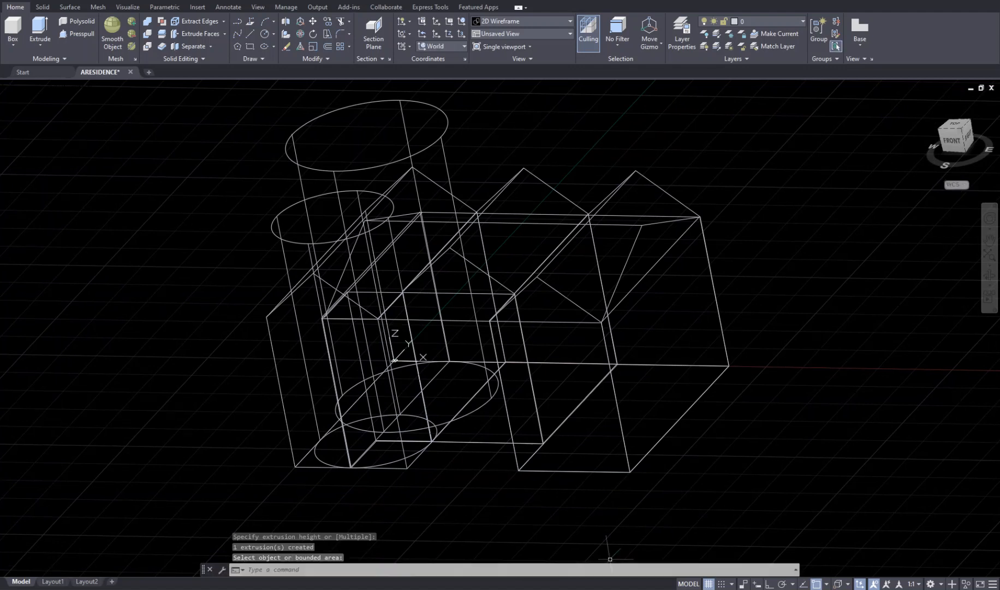
- Switch the model's display to the Conceptual visual style with Shademode
{"action": "type", "text": "shademo"}
{"action": "key", "text": "Return"}
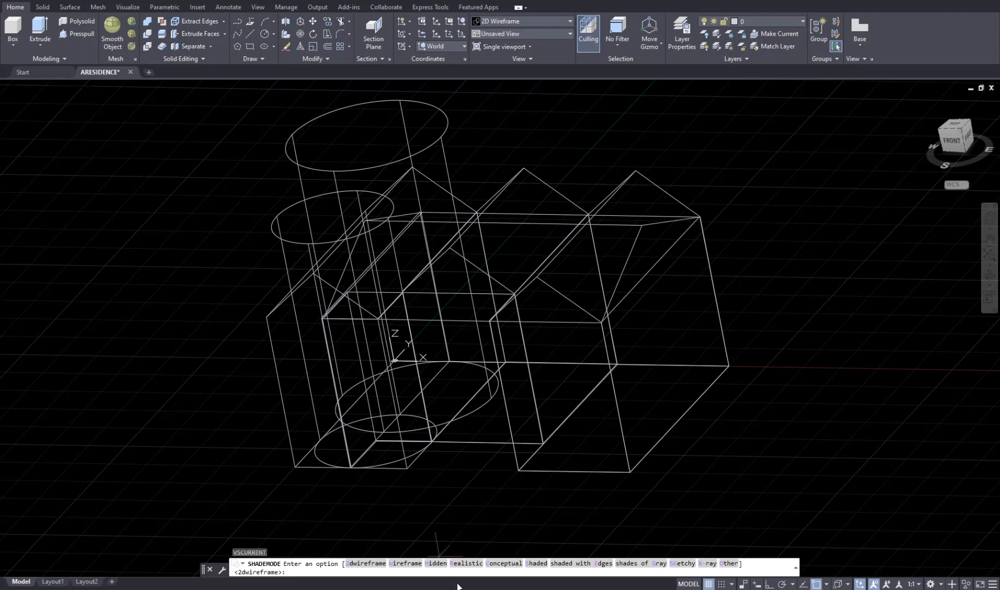
{"action": "left_click", "coordinate": [503, 563]}
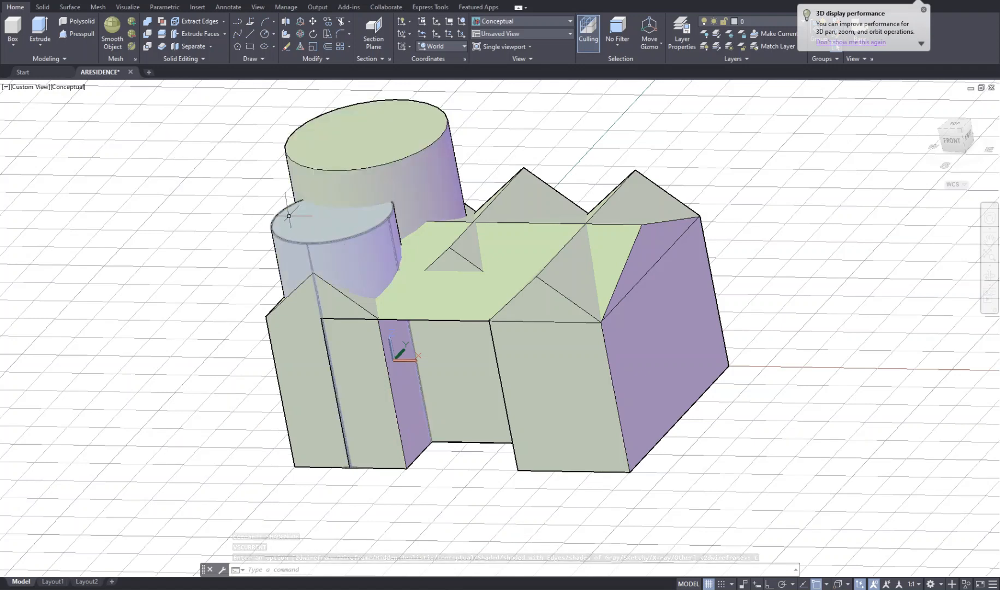
- Press-pull the remaining east side wall of the left bay's projection inward, into the smaller cylinder
{"action": "left_click", "coordinate": [87, 37]}
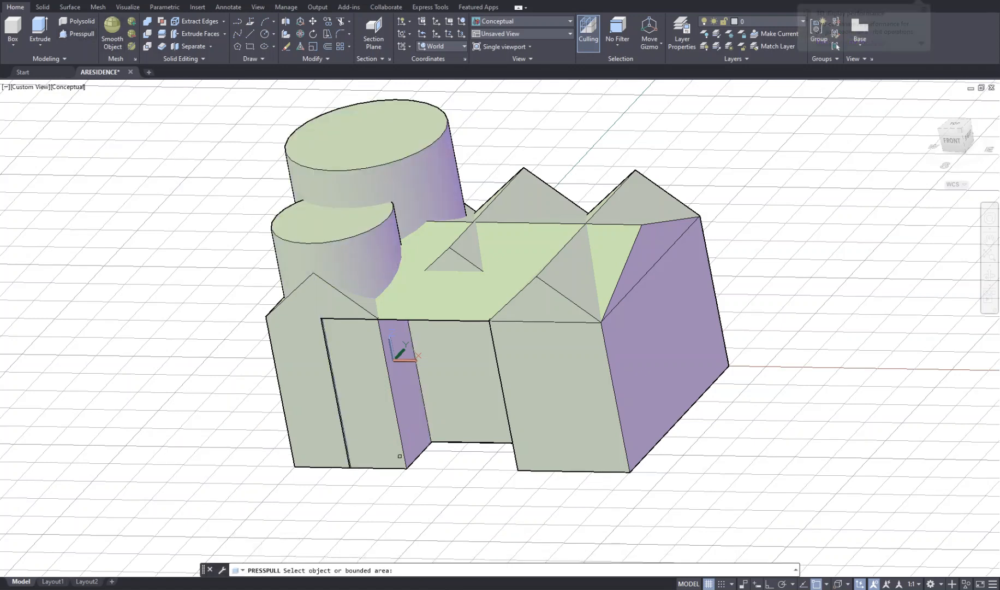
{"action": "left_click", "coordinate": [406, 439]}
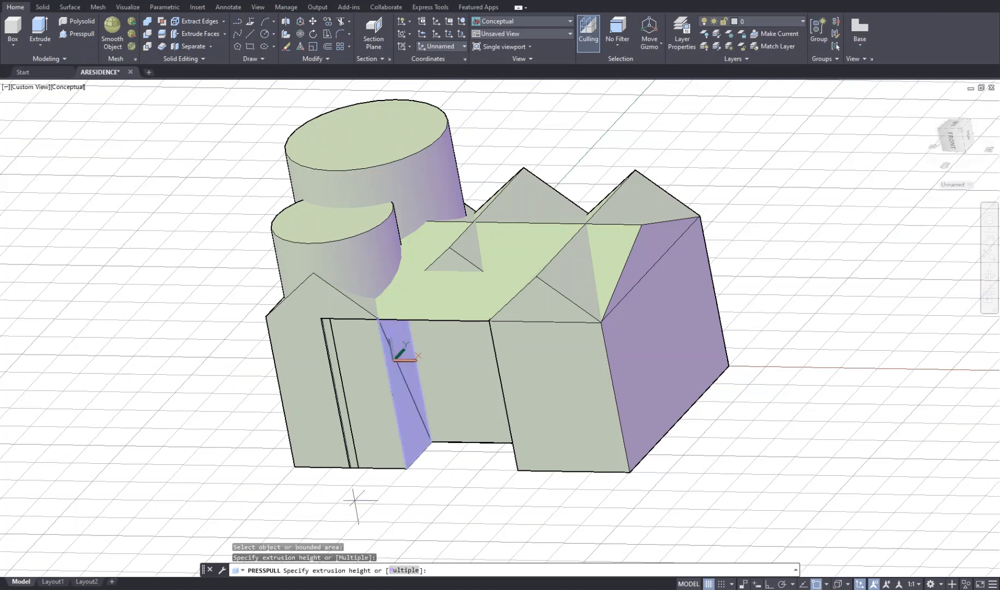
{"action": "left_click", "coordinate": [353, 498]}
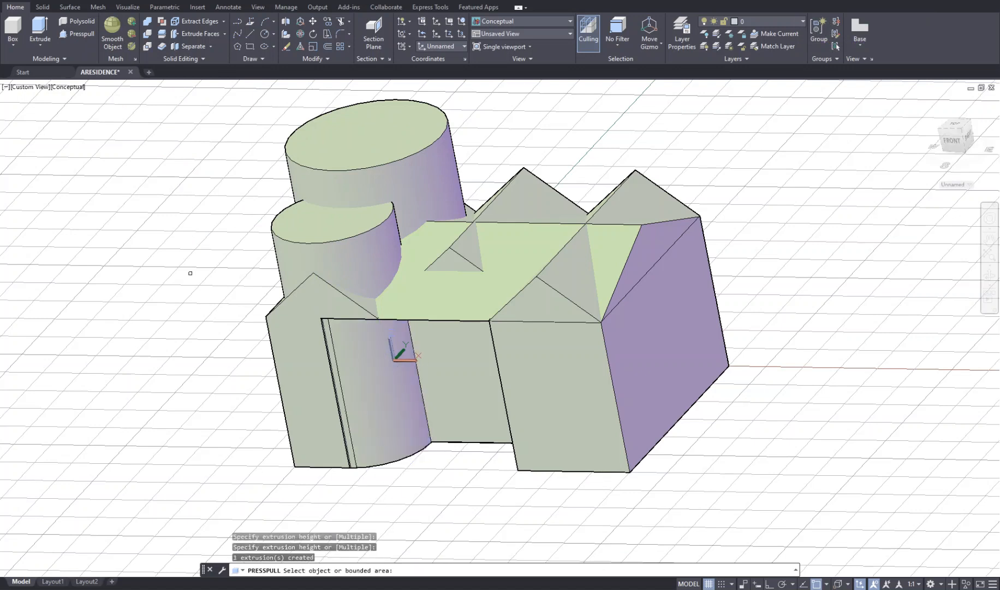
{"action": "left_click", "coordinate": [300, 365]}
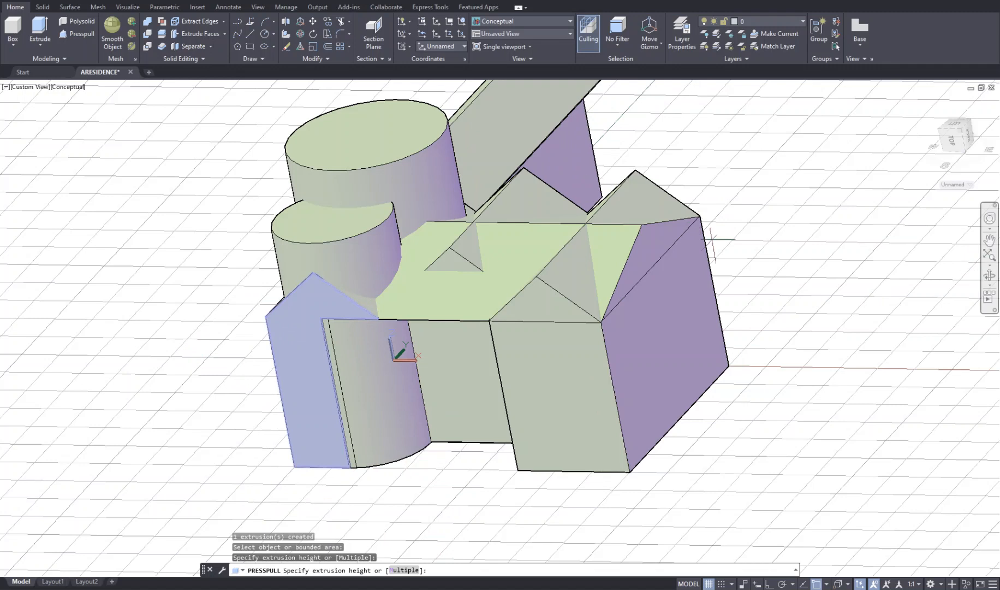
{"action": "key", "text": "Escape"}
{"action": "key", "text": "Escape"}
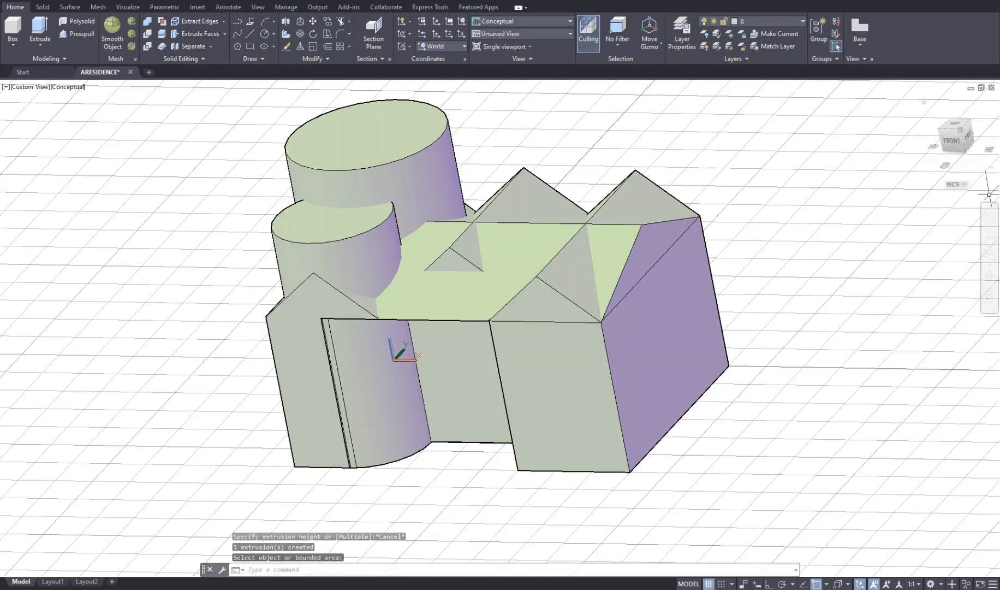
- Press-pull the left bay's front gabled wall back behind the smaller cylinder, almost to the large one
{"action": "left_click", "coordinate": [950, 140]}
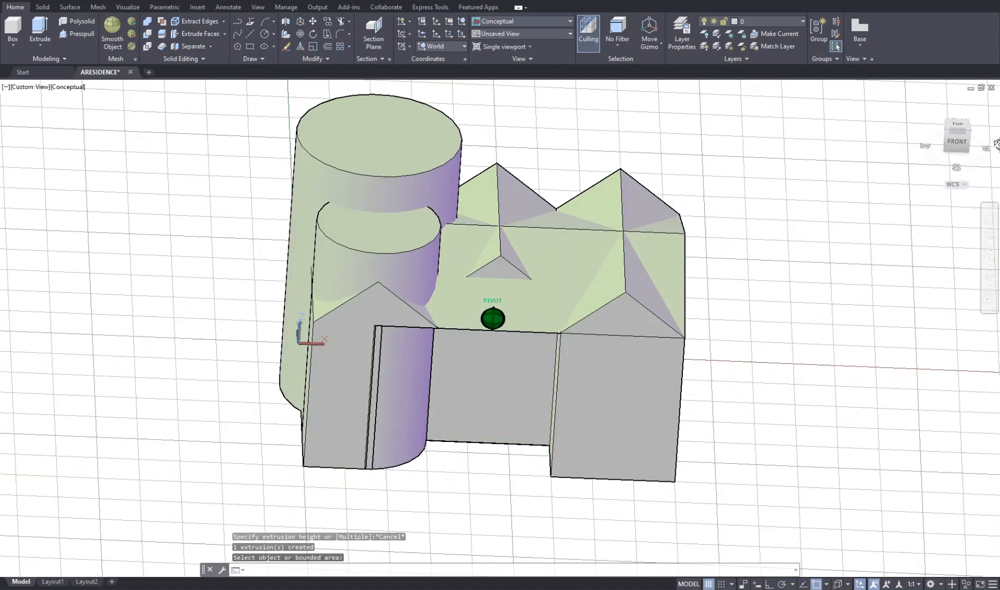
{"action": "middle_click_drag", "start_coordinate": [932, 156], "coordinate": [881, 210], "text": "shift"}
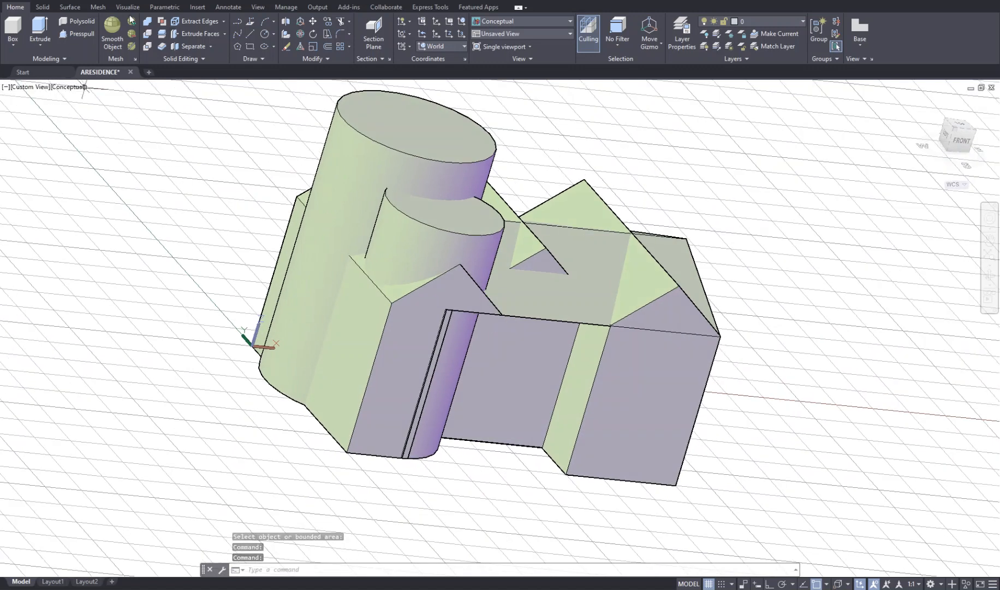
{"action": "left_click", "coordinate": [81, 33]}
{"action": "left_click", "coordinate": [382, 431]}
{"action": "left_click", "coordinate": [249, 420]}
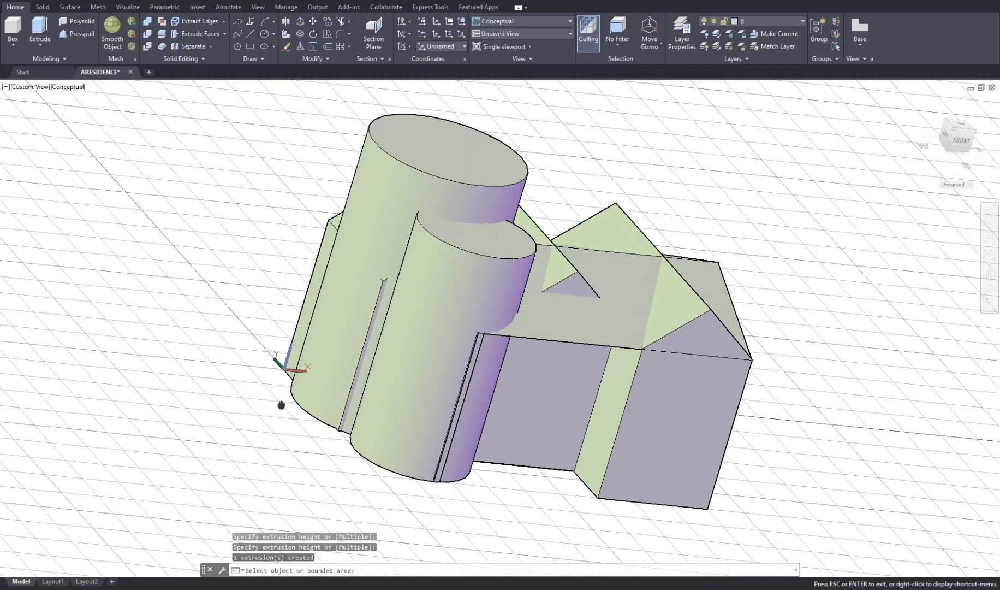
- Press-pull the narrow leftover gable strip between the two cylinders back toward the large cylinder
{"action": "middle_click_drag", "start_coordinate": [265, 384], "coordinate": [305, 426]}
{"action": "scroll", "coordinate": [389, 314], "scroll_direction": "up", "scroll_amount": 5}
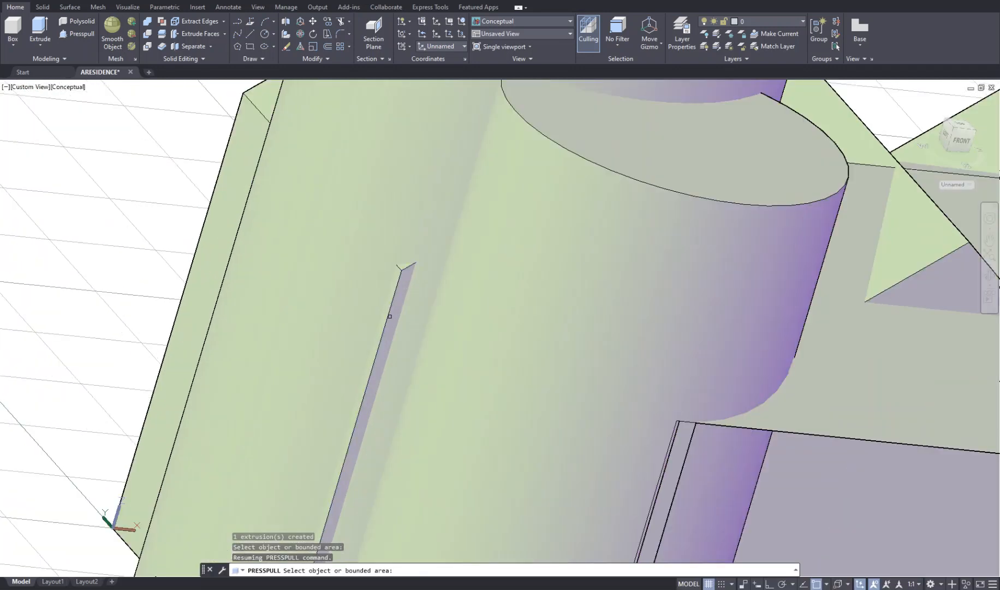
{"action": "left_click", "coordinate": [393, 318]}
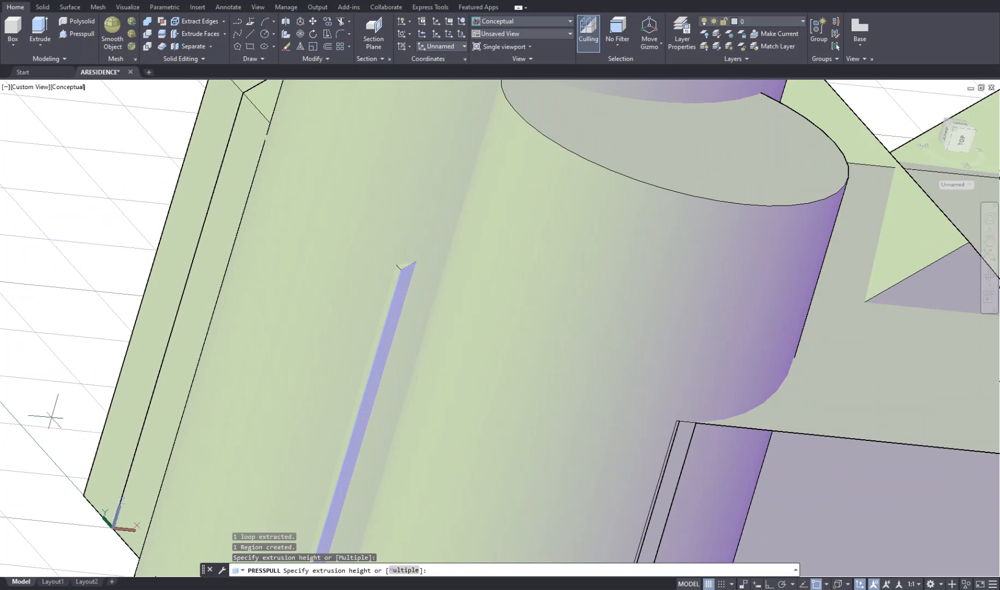
{"action": "scroll", "coordinate": [40, 368], "scroll_direction": "down", "scroll_amount": 5}
{"action": "middle_click_drag", "start_coordinate": [136, 357], "coordinate": [260, 254]}
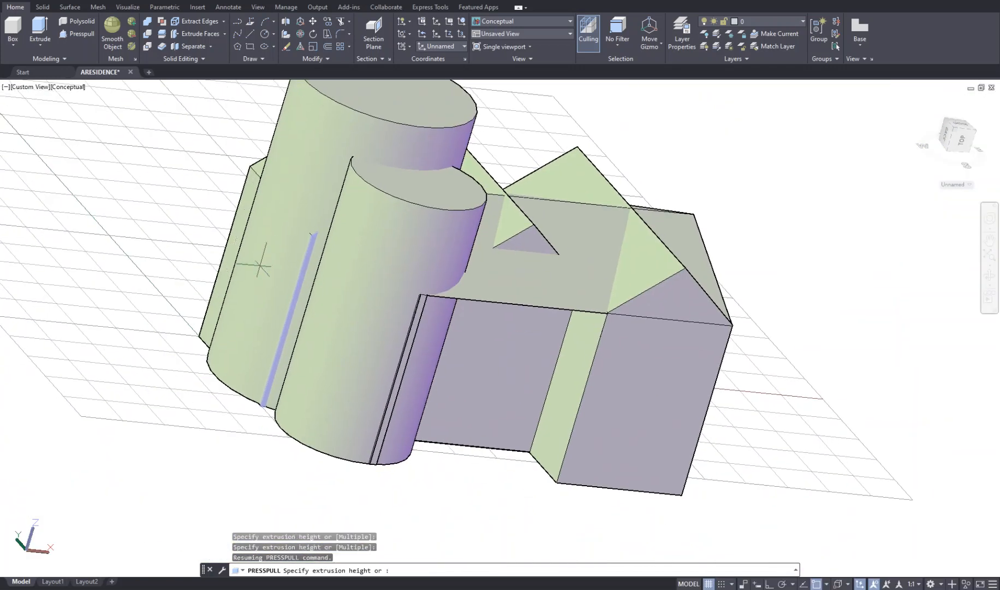
{"action": "left_click", "coordinate": [209, 410]}
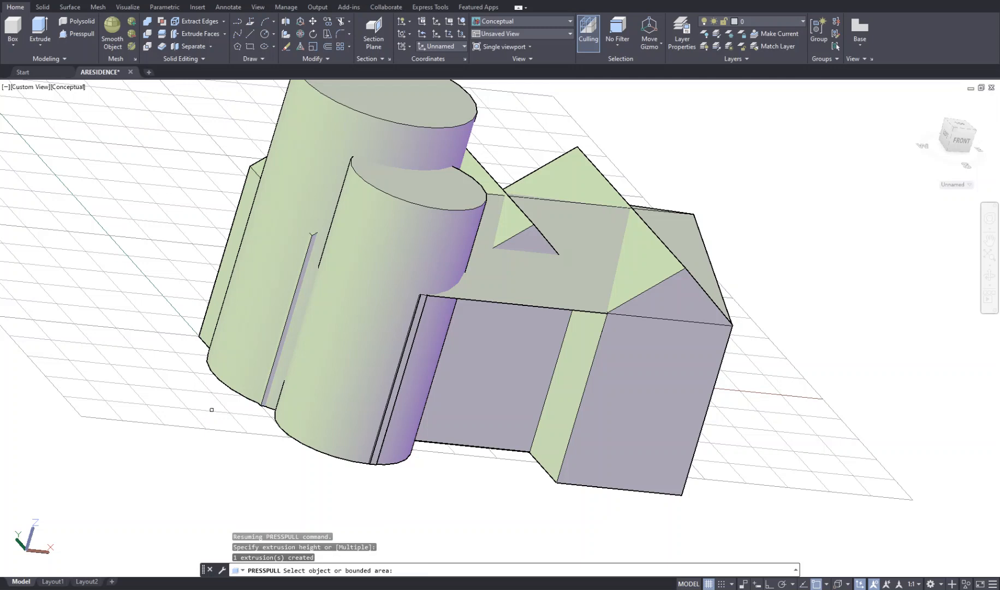
- Press-pull the thin strip still projecting between the cylinders further back to the large cylinder's surface
{"action": "middle_click_drag", "start_coordinate": [335, 413], "coordinate": [543, 407], "text": "shift"}
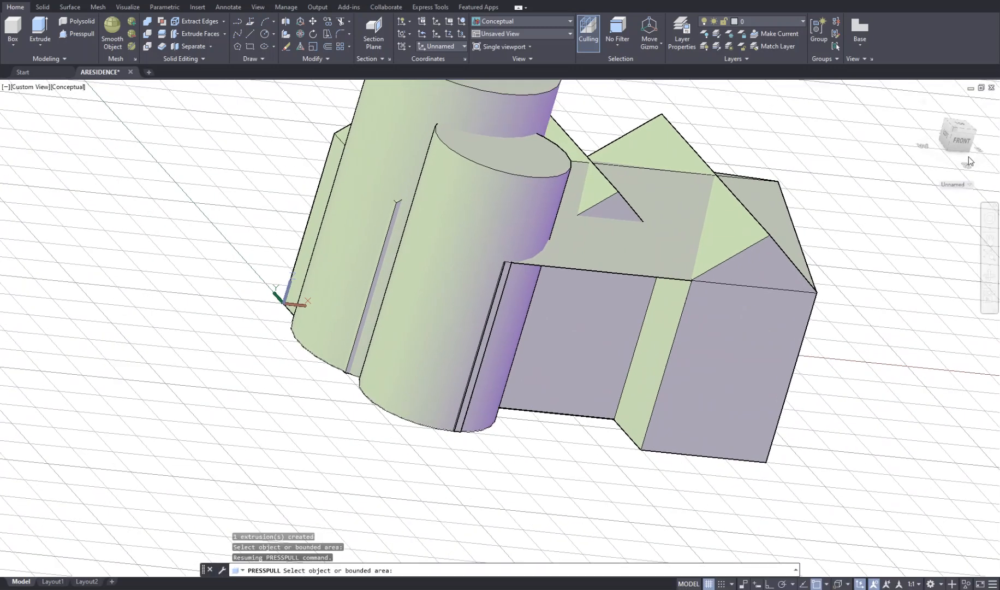
{"action": "left_click_drag", "start_coordinate": [957, 141], "coordinate": [991, 141]}
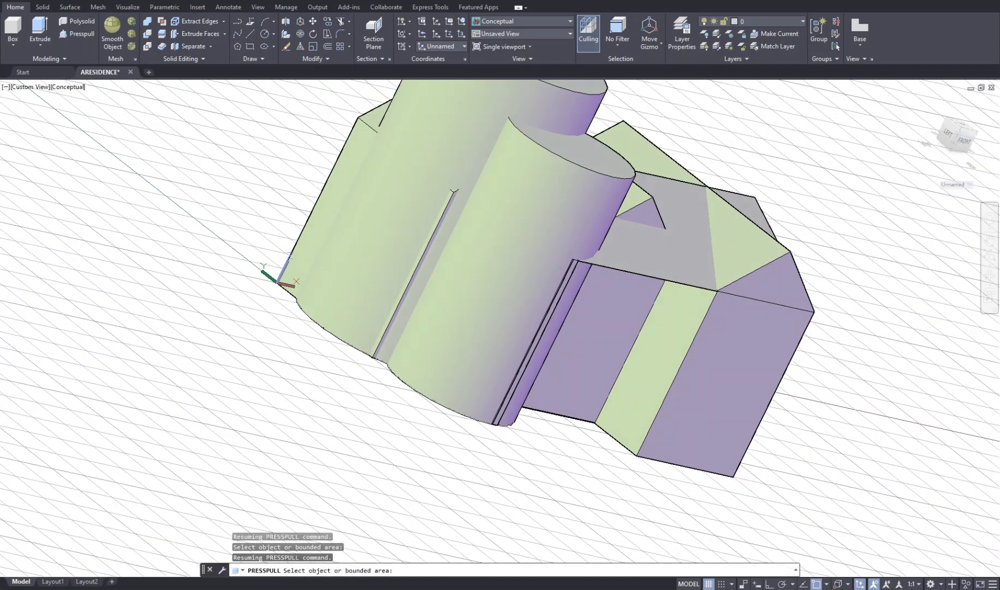
{"action": "scroll", "coordinate": [347, 350], "scroll_direction": "up", "scroll_amount": 6}
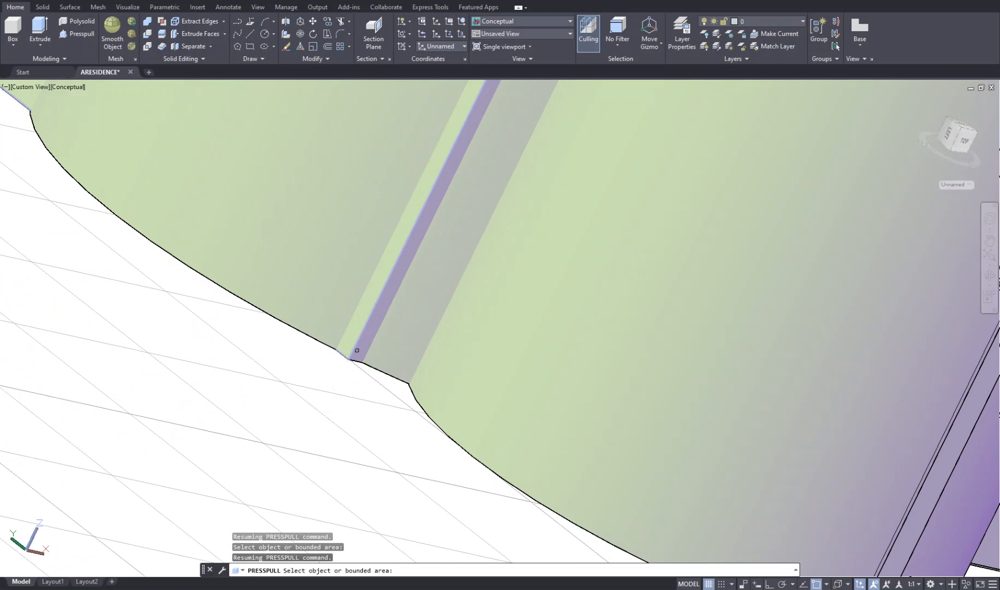
{"action": "left_click", "coordinate": [356, 350]}
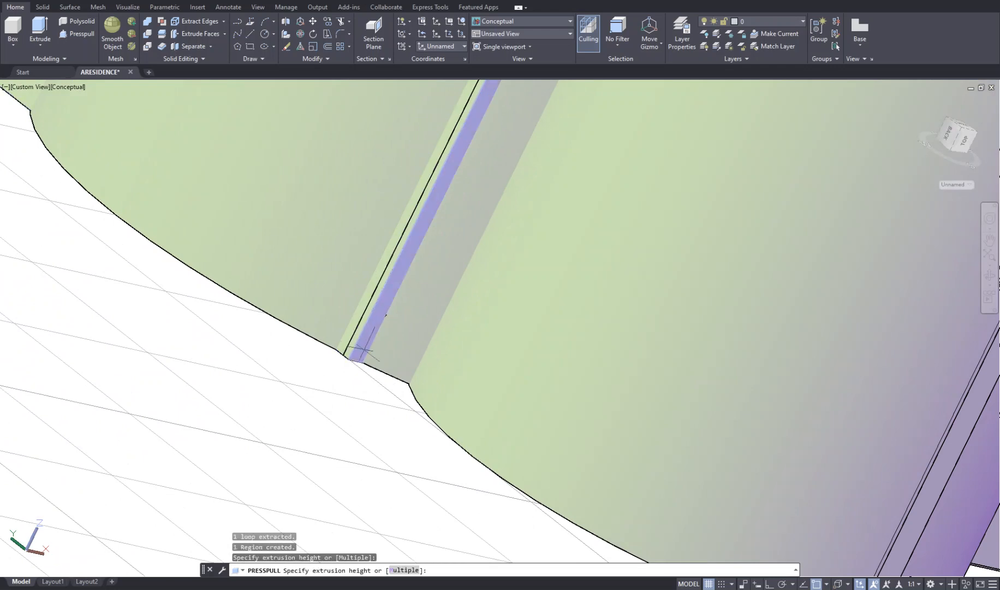
{"action": "left_click", "coordinate": [341, 366]}
- Press-pull the left bay's rear gabled wall forward into the large cylinder
{"action": "scroll", "coordinate": [283, 498], "scroll_direction": "down", "scroll_amount": 5}
{"action": "scroll", "coordinate": [304, 457], "scroll_direction": "down", "scroll_amount": 3}
{"action": "left_click_drag", "start_coordinate": [946, 143], "coordinate": [922, 145]}
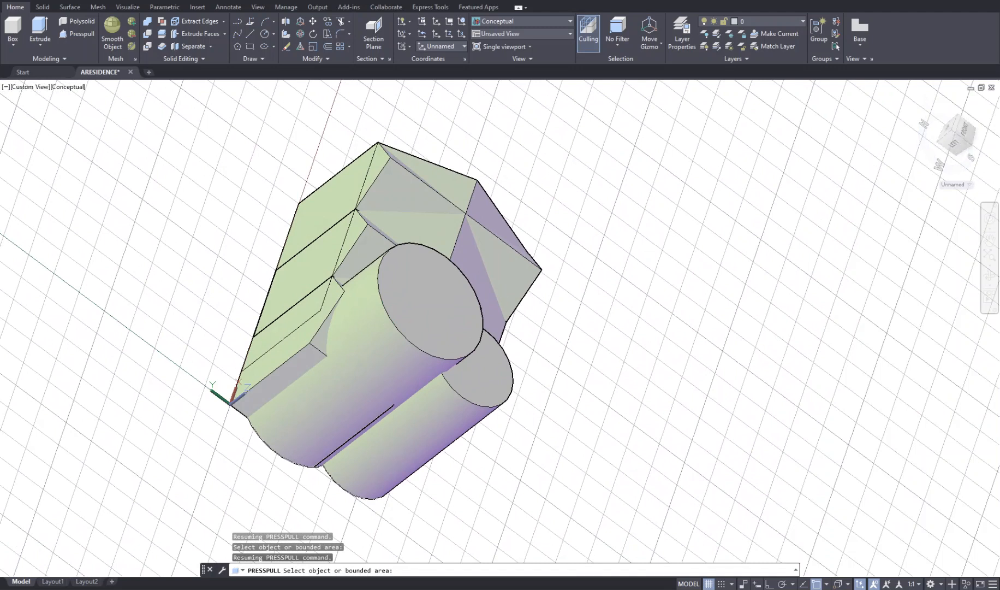
{"action": "left_click", "coordinate": [260, 369]}
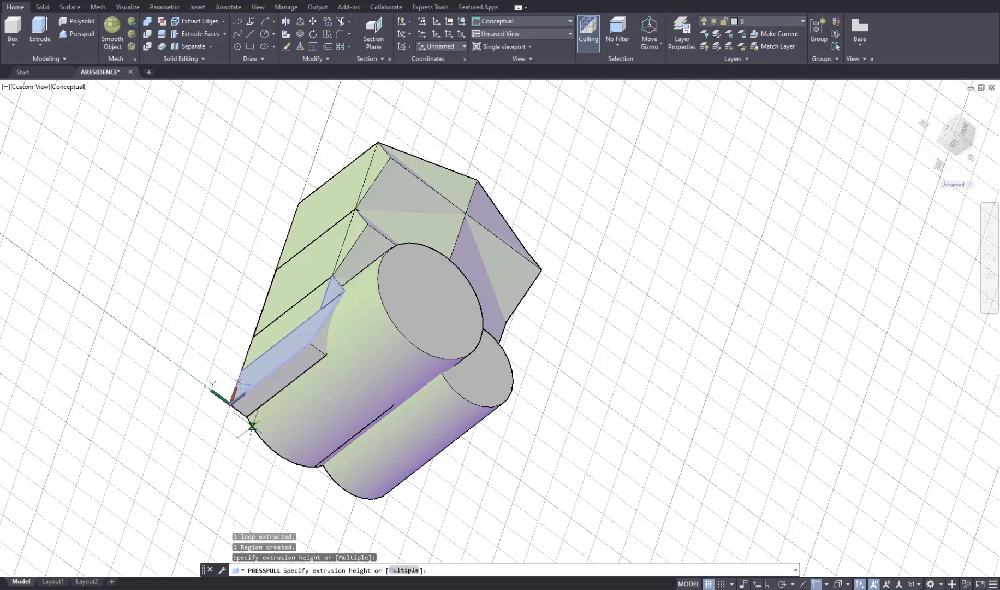
{"action": "left_click", "coordinate": [250, 424]}
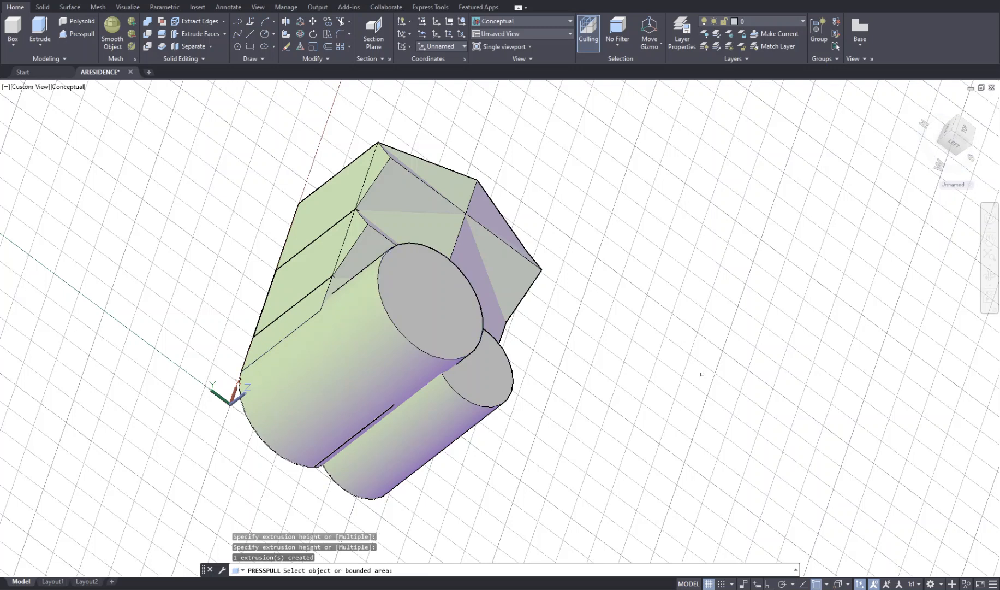
- Press-pull the narrow flat strip on the front of the smaller cylinder back into the tower
{"action": "left_click_drag", "start_coordinate": [957, 147], "coordinate": [792, 553]}
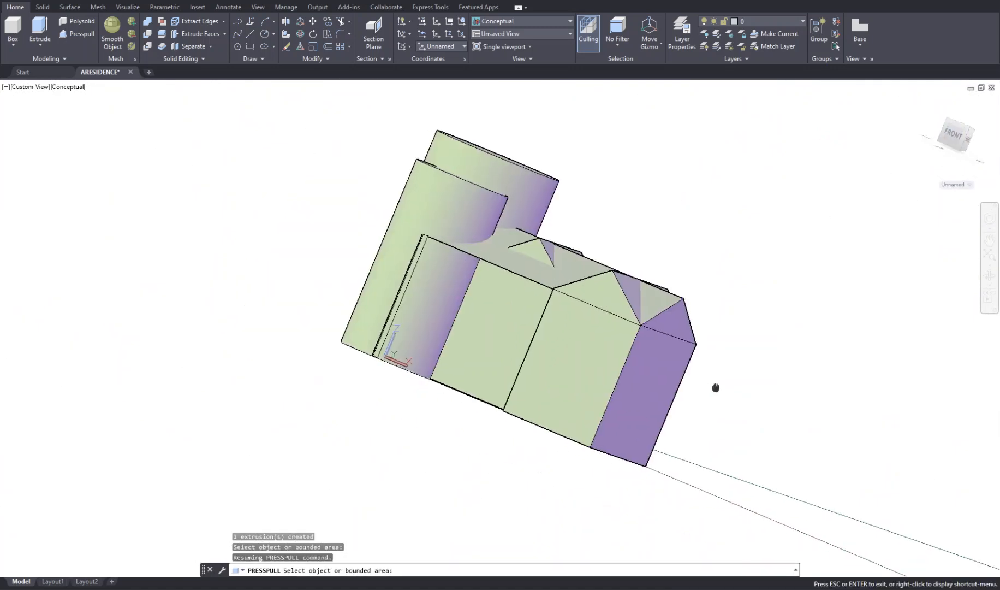
{"action": "left_click", "coordinate": [954, 137]}
{"action": "left_click_drag", "start_coordinate": [966, 143], "coordinate": [802, 329]}
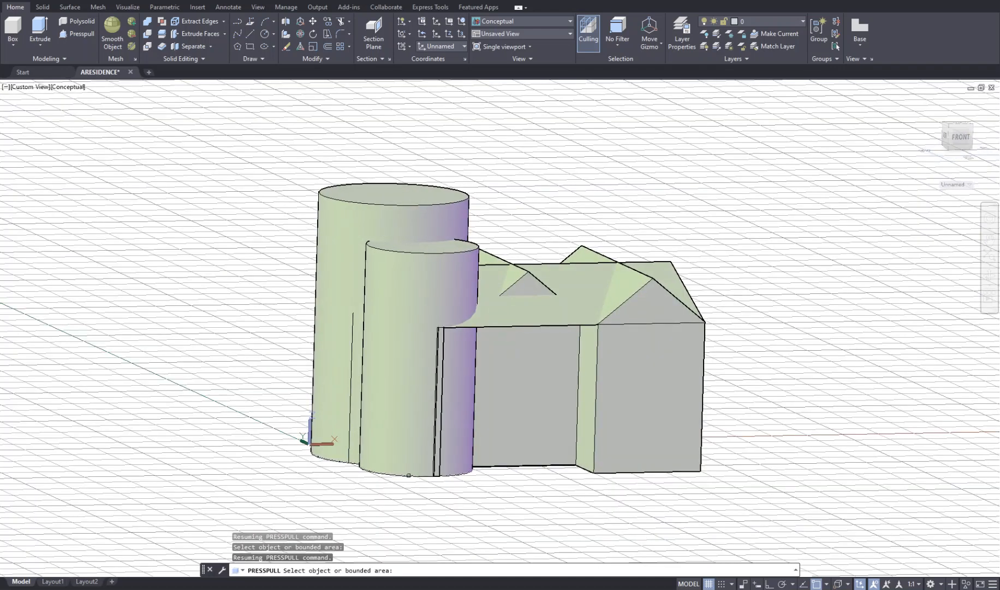
{"action": "scroll", "coordinate": [407, 483], "scroll_direction": "up", "scroll_amount": 6}
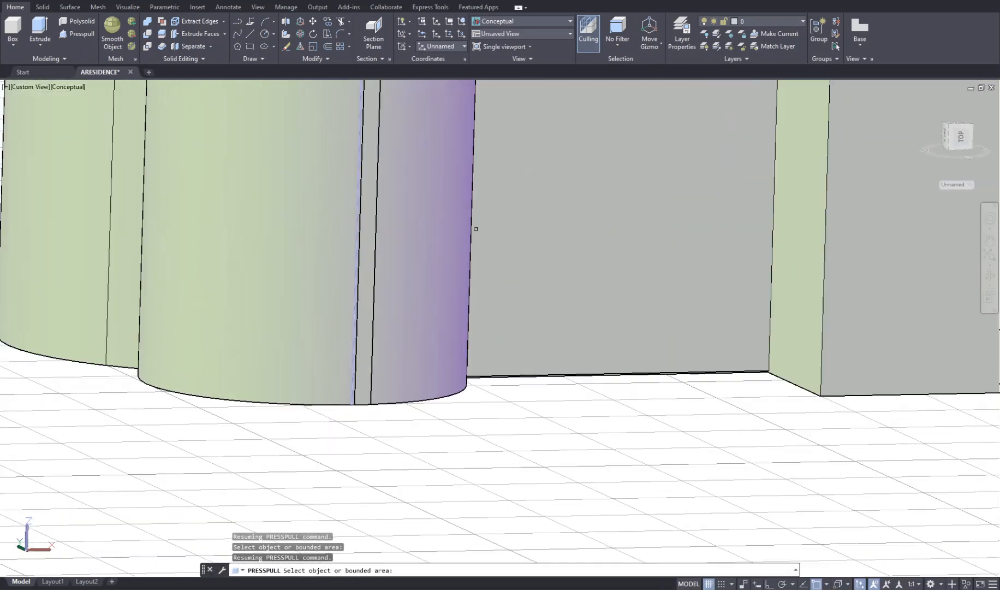
{"action": "middle_click_drag", "start_coordinate": [533, 190], "coordinate": [533, 247]}
{"action": "left_click_drag", "start_coordinate": [961, 147], "coordinate": [907, 153]}
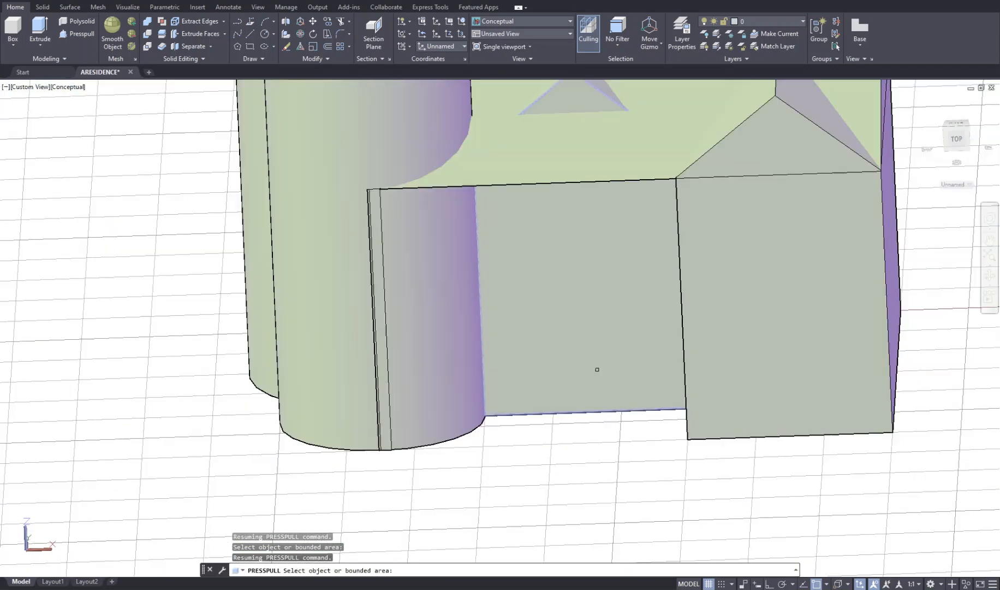
{"action": "scroll", "coordinate": [596, 369], "scroll_direction": "down", "scroll_amount": 2}
{"action": "middle_click_drag", "start_coordinate": [591, 363], "coordinate": [459, 446]}
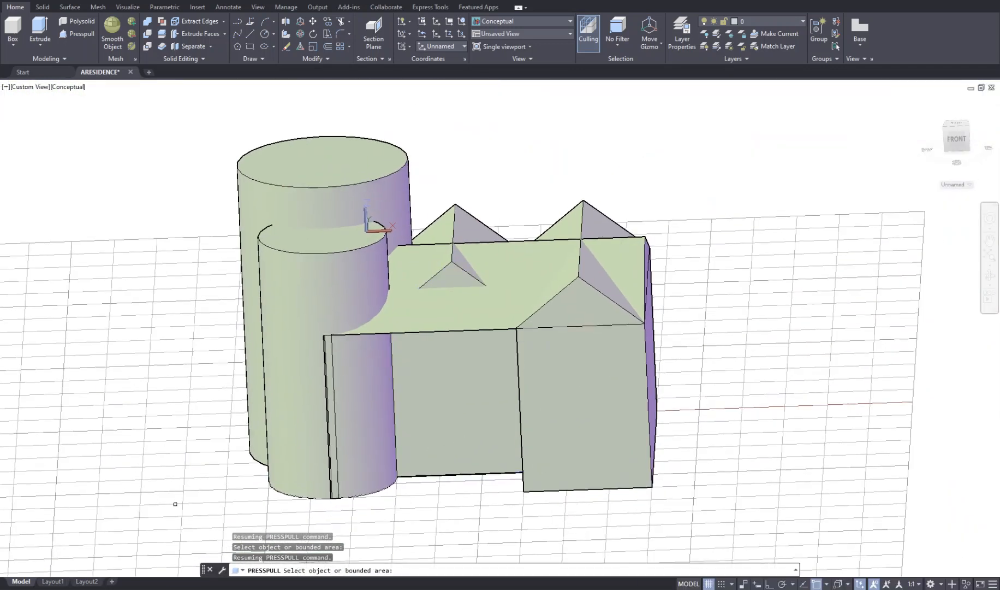
{"action": "scroll", "coordinate": [311, 477], "scroll_direction": "up", "scroll_amount": 3}
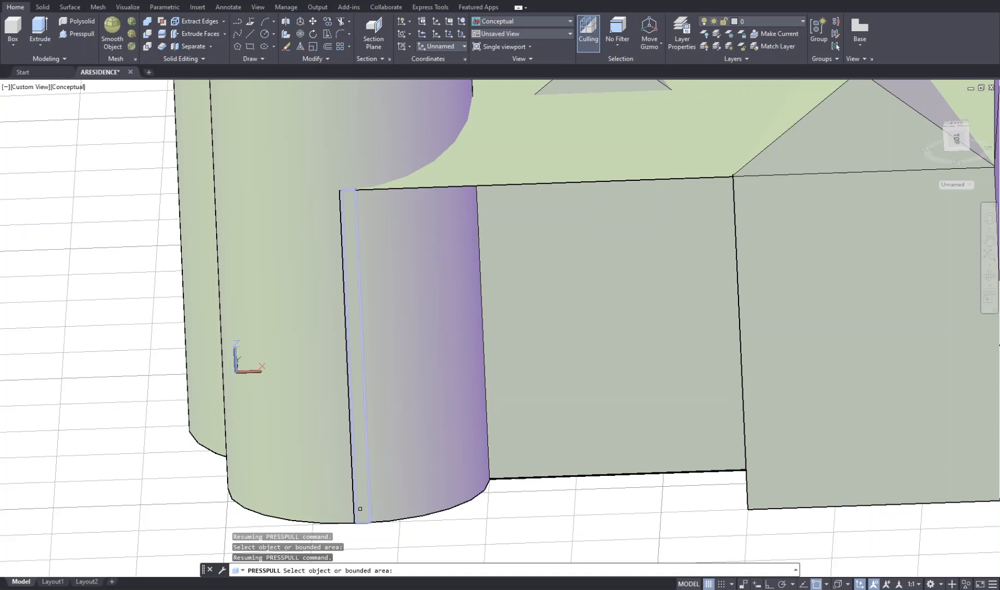
{"action": "left_click", "coordinate": [362, 508]}
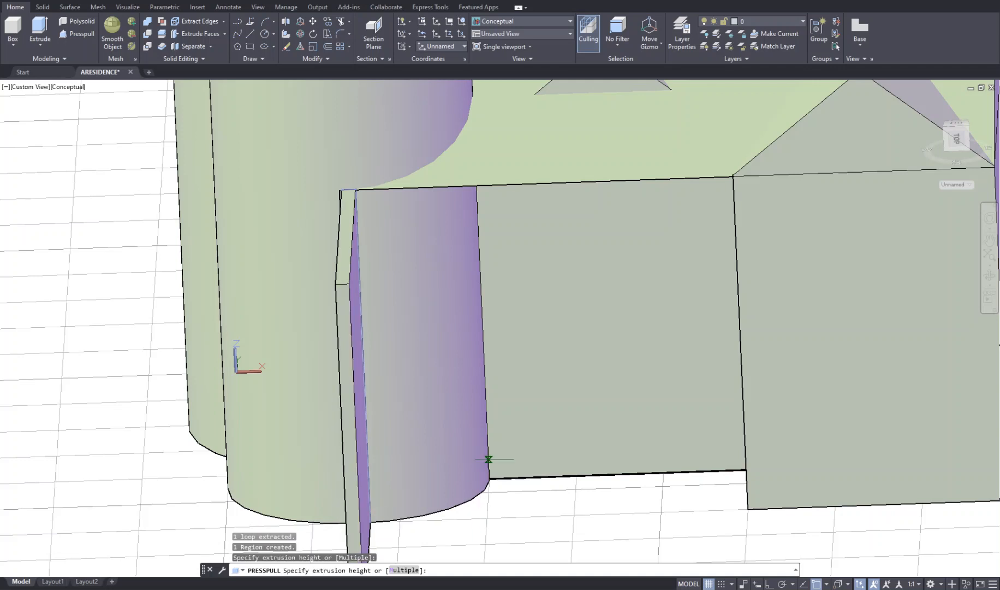
{"action": "left_click", "coordinate": [81, 332]}
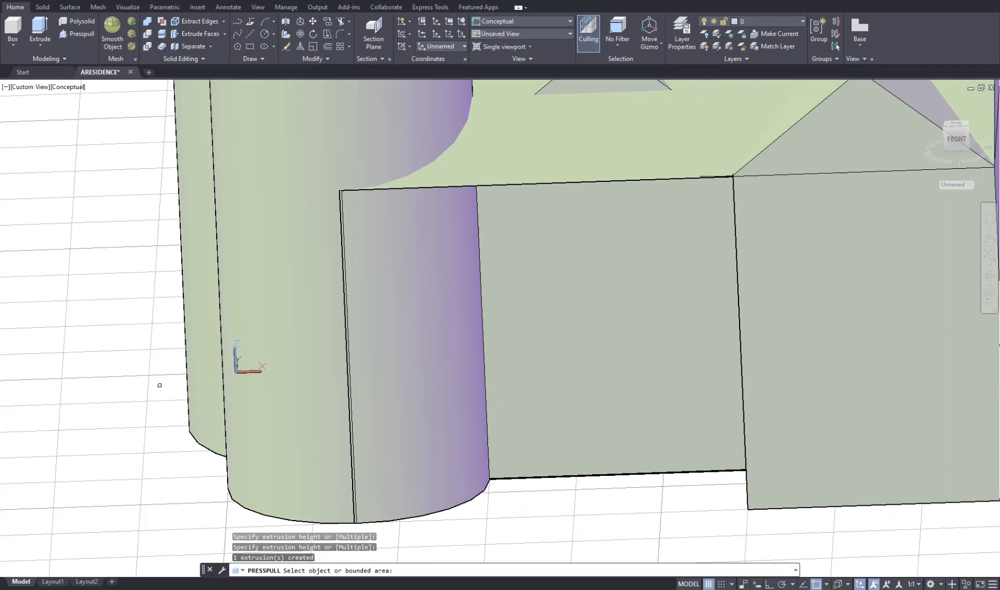
- Finish press-pulling the house and tower faces and save the drawing
{"action": "scroll", "coordinate": [218, 322], "scroll_direction": "up", "scroll_amount": 3}
{"action": "scroll", "coordinate": [284, 295], "scroll_direction": "down", "scroll_amount": 4}
{"action": "scroll", "coordinate": [285, 293], "scroll_direction": "up", "scroll_amount": 6}
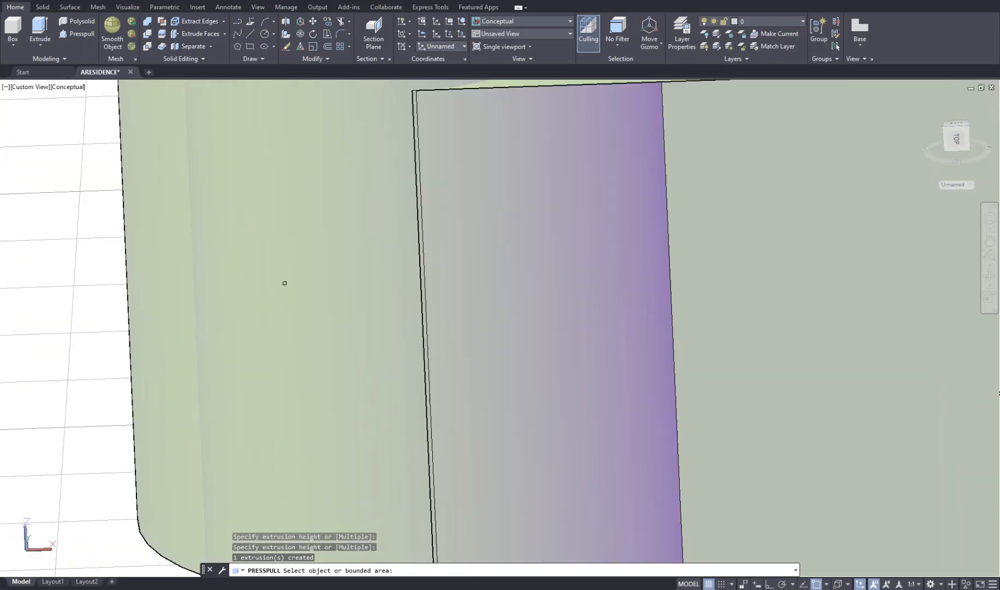
{"action": "scroll", "coordinate": [284, 283], "scroll_direction": "down", "scroll_amount": 4}
{"action": "scroll", "coordinate": [208, 290], "scroll_direction": "down", "scroll_amount": 8}
{"action": "middle_click_drag", "start_coordinate": [166, 268], "coordinate": [201, 326]}
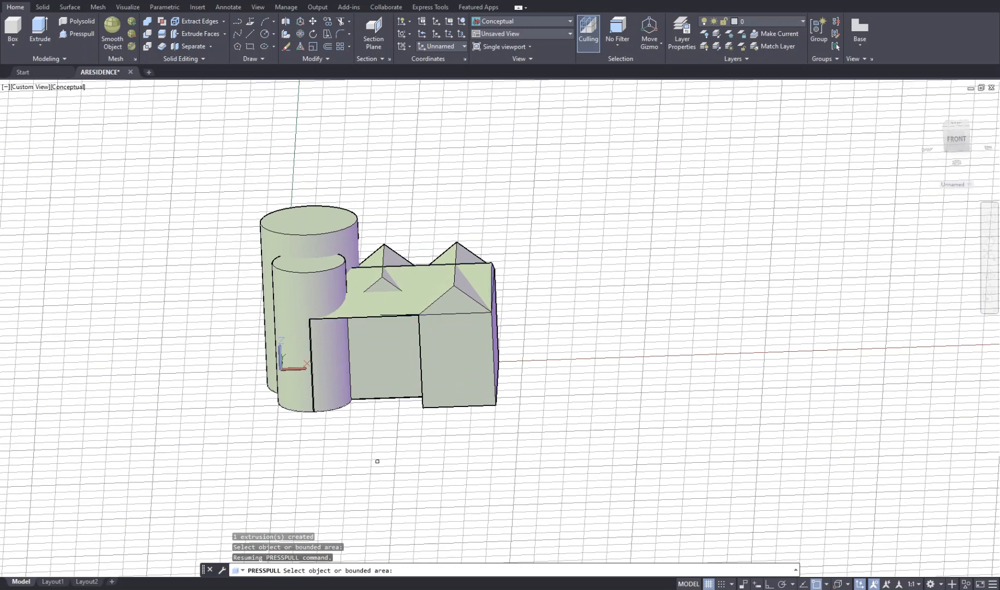
{"action": "key", "text": "Return"}
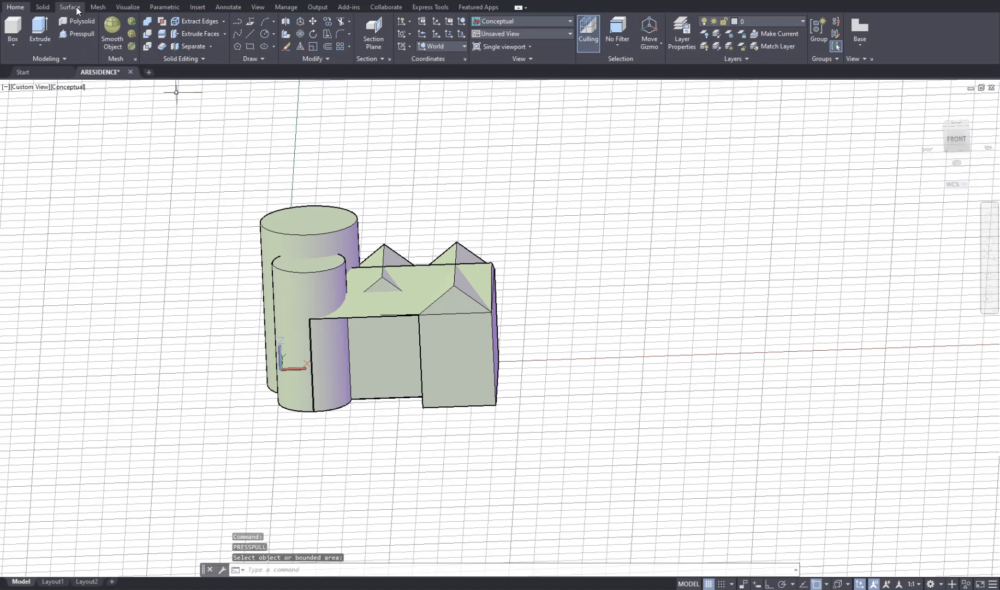
{"action": "key", "text": "ctrl+s"}
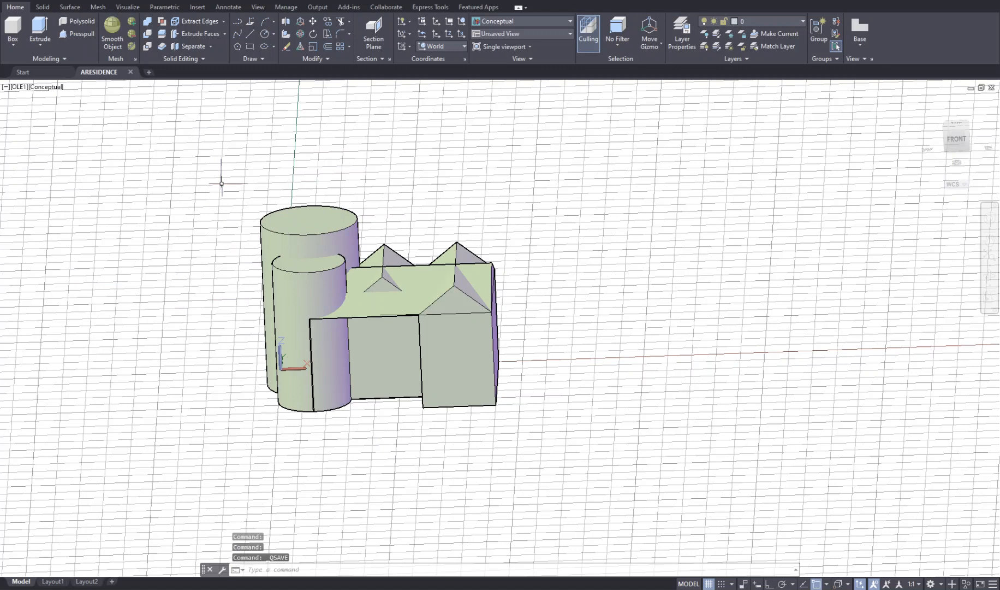
- Switch the visual style to 2D Wireframe with SHADEMODE
{"action": "type", "text": "shademo"}
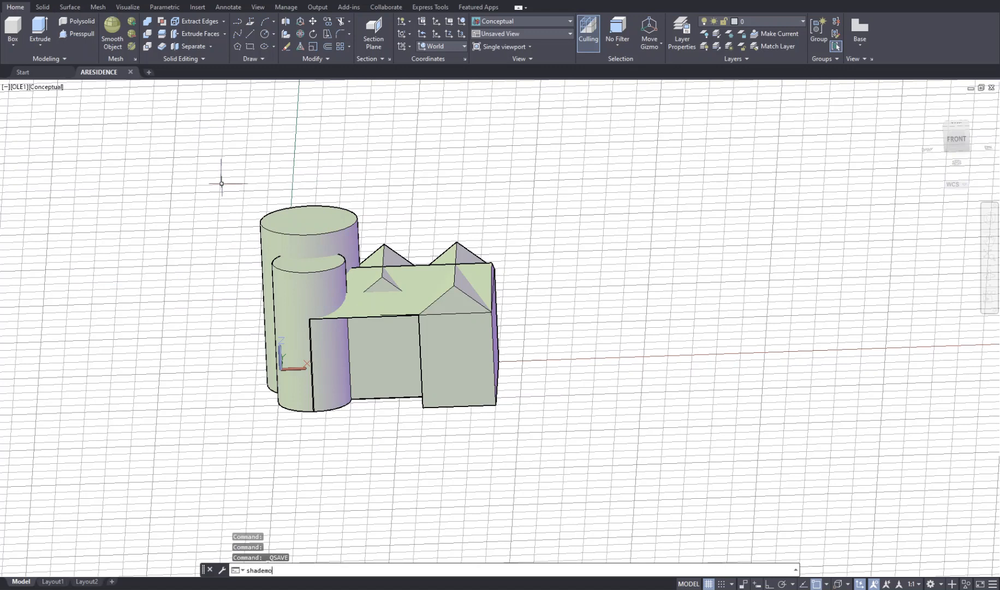
{"action": "key", "text": "Return"}
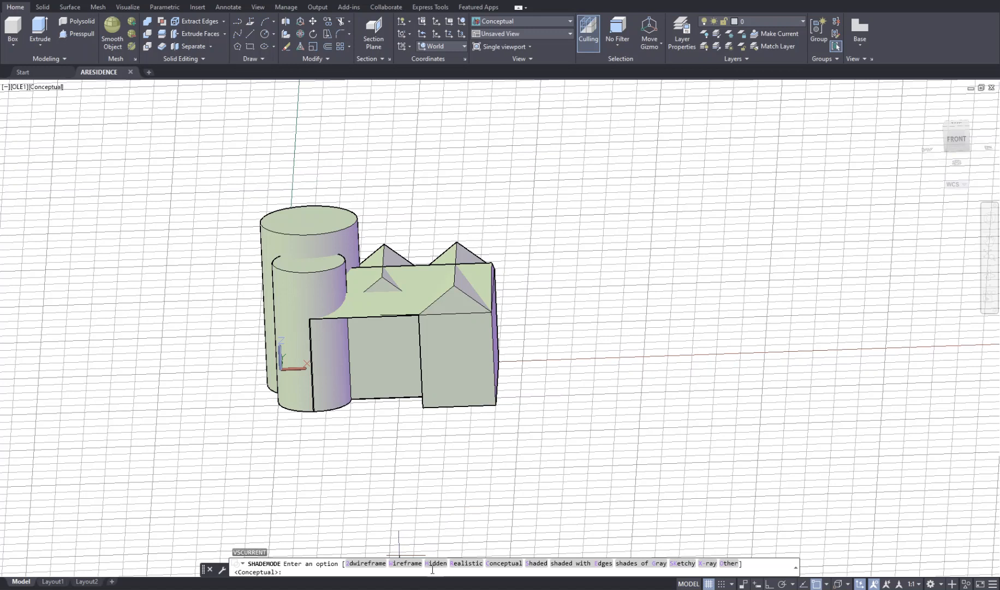
{"action": "left_click", "coordinate": [367, 563]}
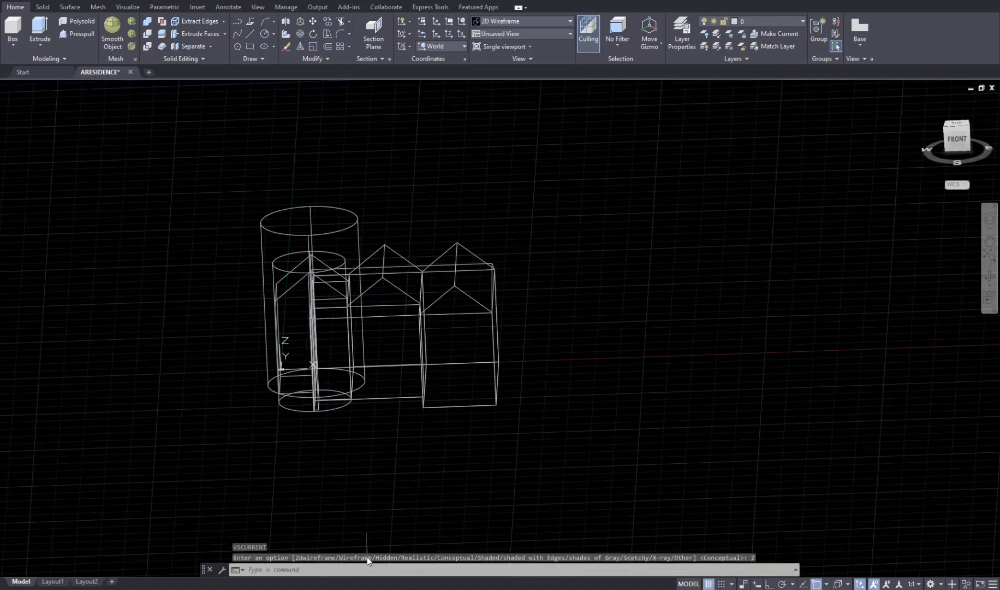
{"action": "left_click", "coordinate": [211, 47]}
{"action": "left_click", "coordinate": [194, 105]}
{"action": "scroll", "coordinate": [394, 402], "scroll_direction": "up", "scroll_amount": 4}
{"action": "left_click", "coordinate": [384, 438]}
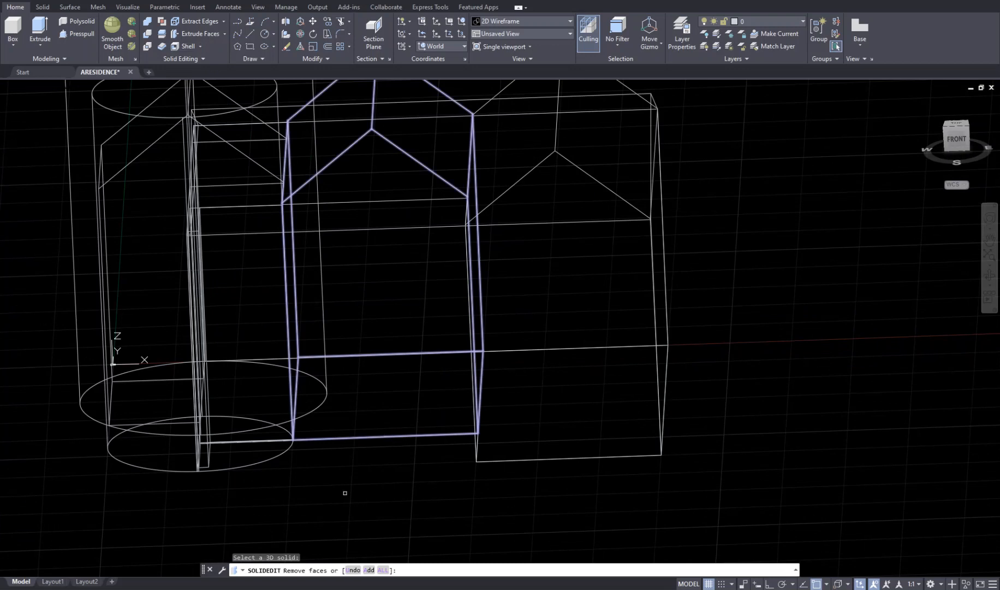
{"action": "scroll", "coordinate": [525, 459], "scroll_direction": "down", "scroll_amount": 4}
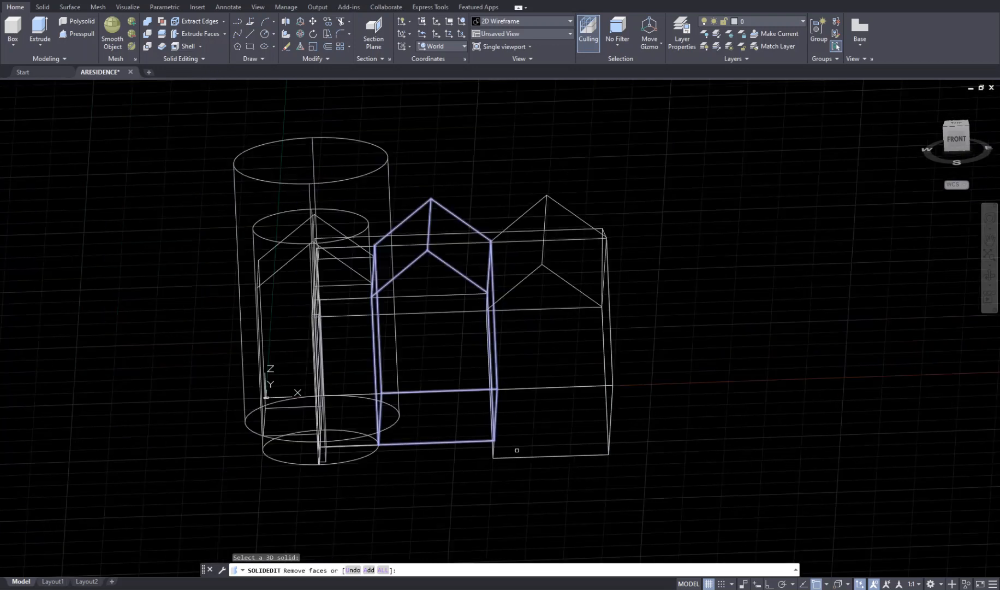
{"action": "key", "text": "Escape"}
{"action": "key", "text": "Escape"}
{"action": "key", "text": "Escape"}
{"action": "key", "text": "Escape"}
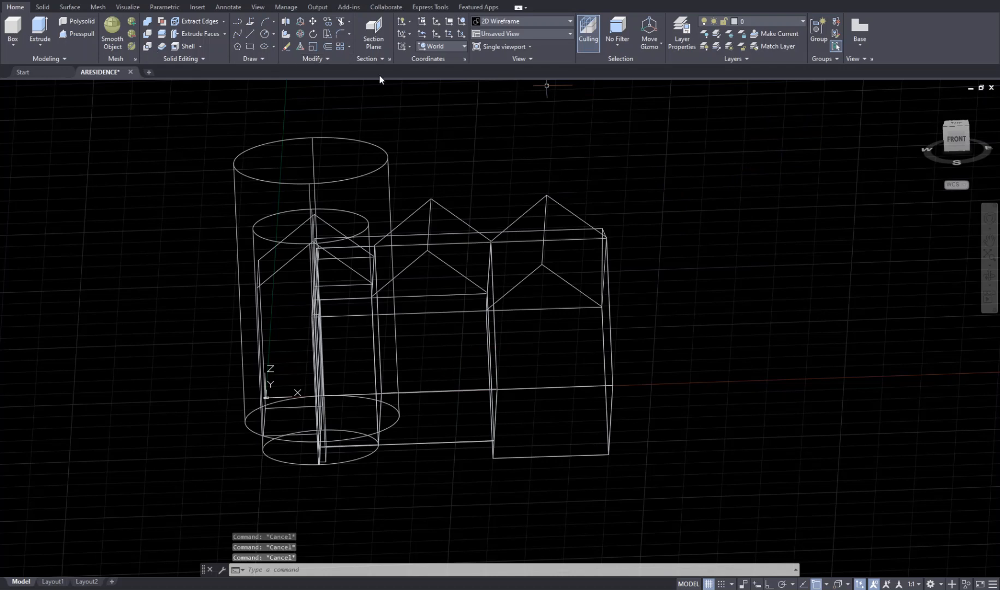
- Union both cylinders and all the house solids into one solid and save the drawing
{"action": "type", "text": "union"}
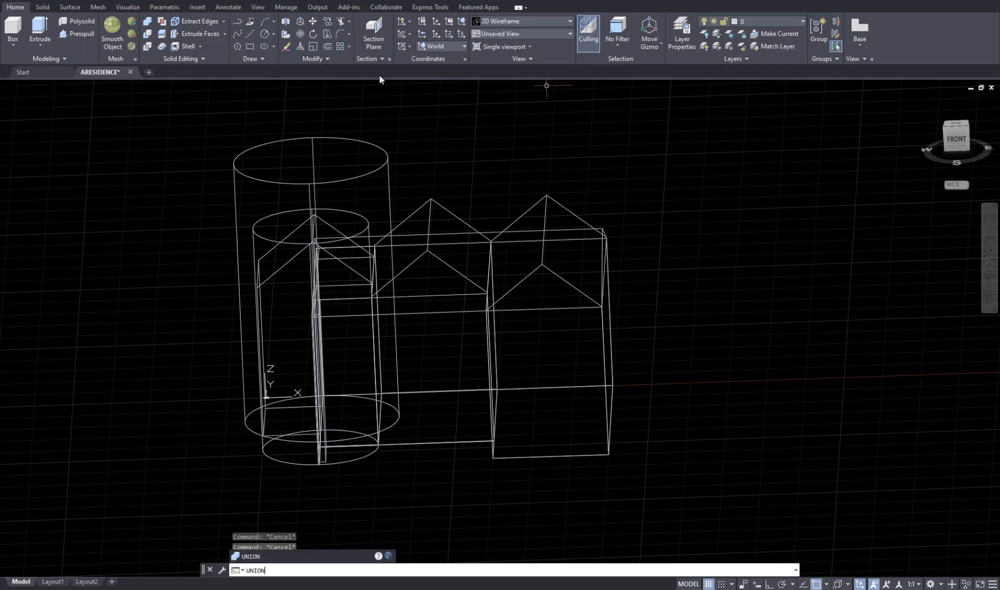
{"action": "key", "text": "Return"}
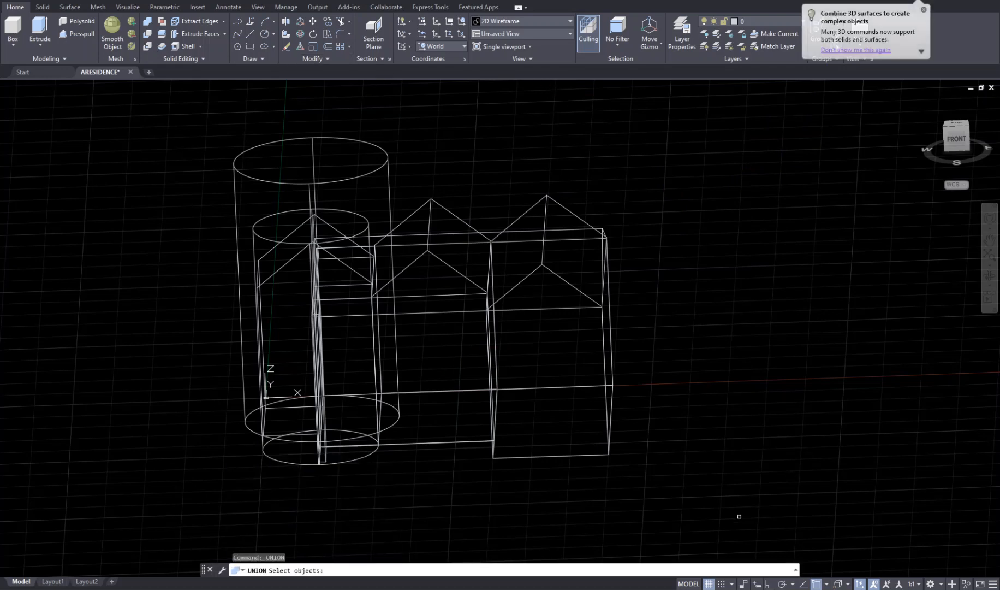
{"action": "left_click", "coordinate": [722, 524]}
{"action": "left_click", "coordinate": [156, 109]}
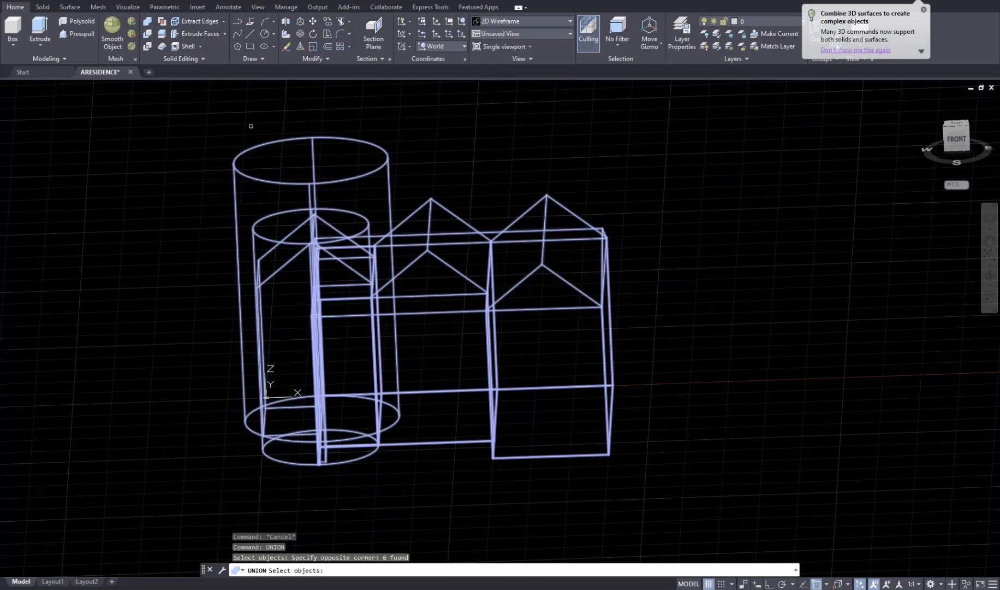
{"action": "key", "text": "Return"}
{"action": "key", "text": "Return"}
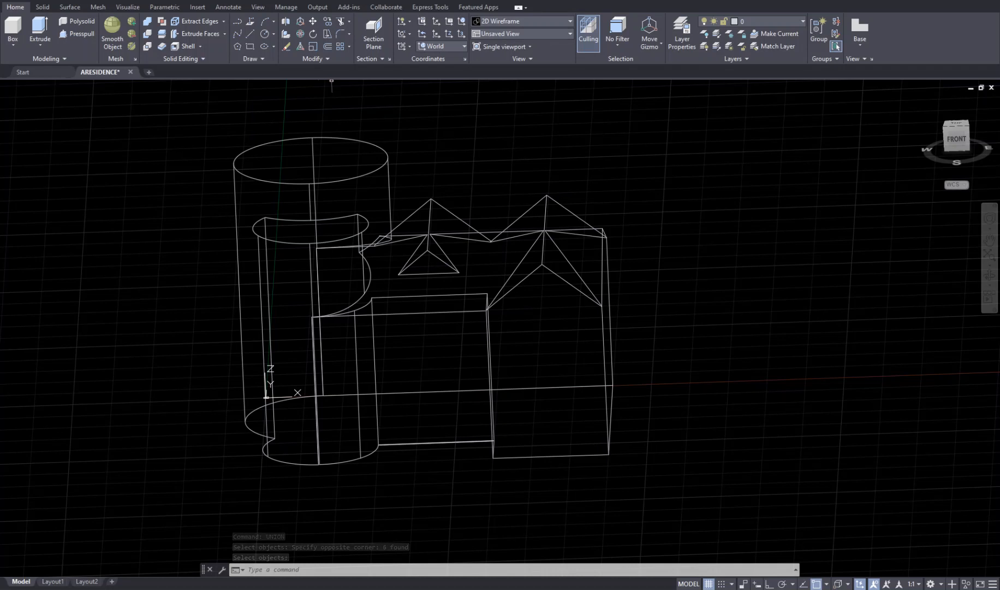
{"action": "key", "text": "ctrl+s"}
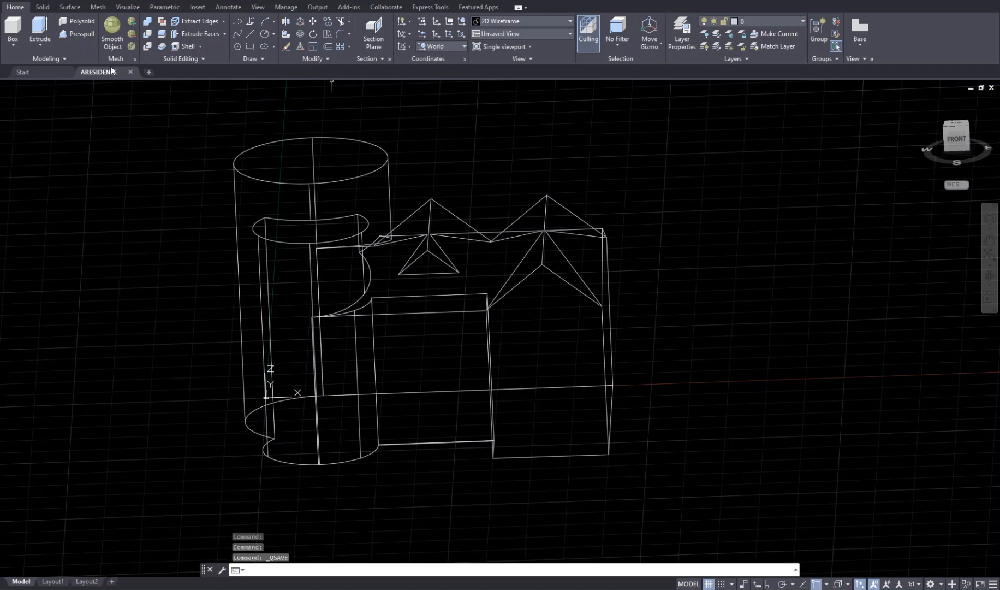
- Shell the united house solid with an offset distance of 0.1, without removing any faces
{"action": "left_click", "coordinate": [179, 43]}
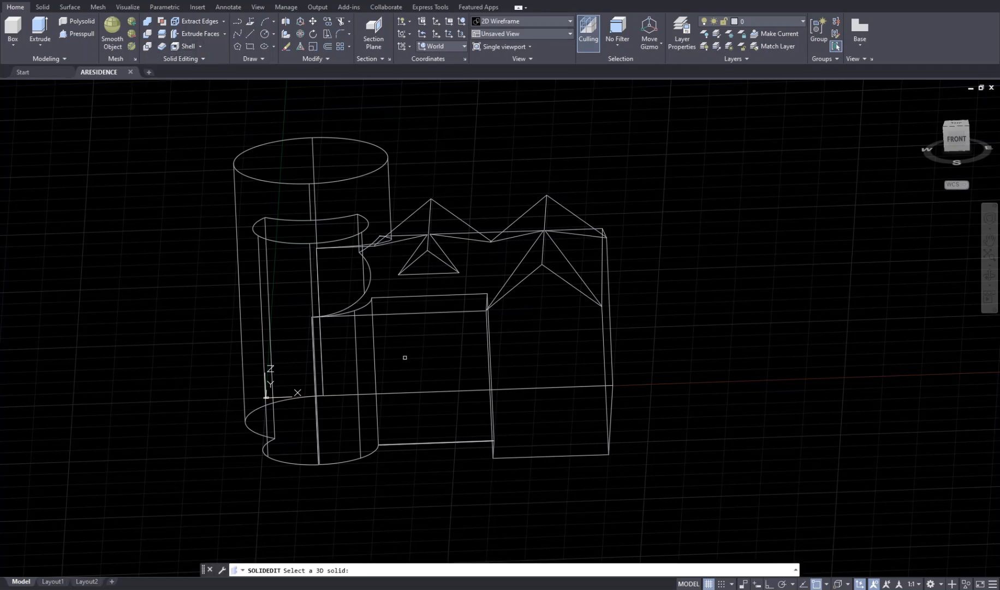
{"action": "left_click", "coordinate": [451, 439]}
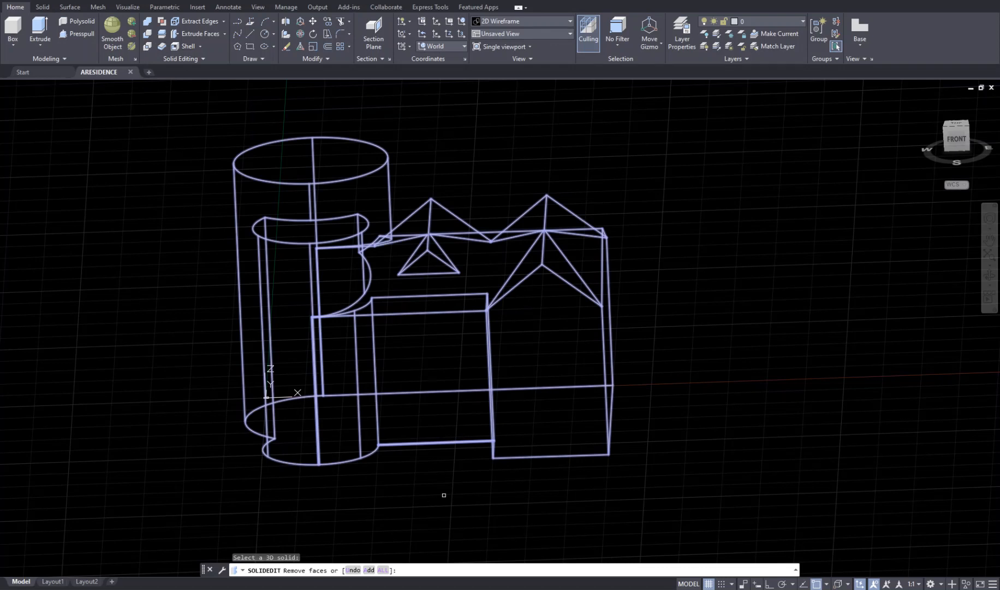
{"action": "key", "text": "Return"}
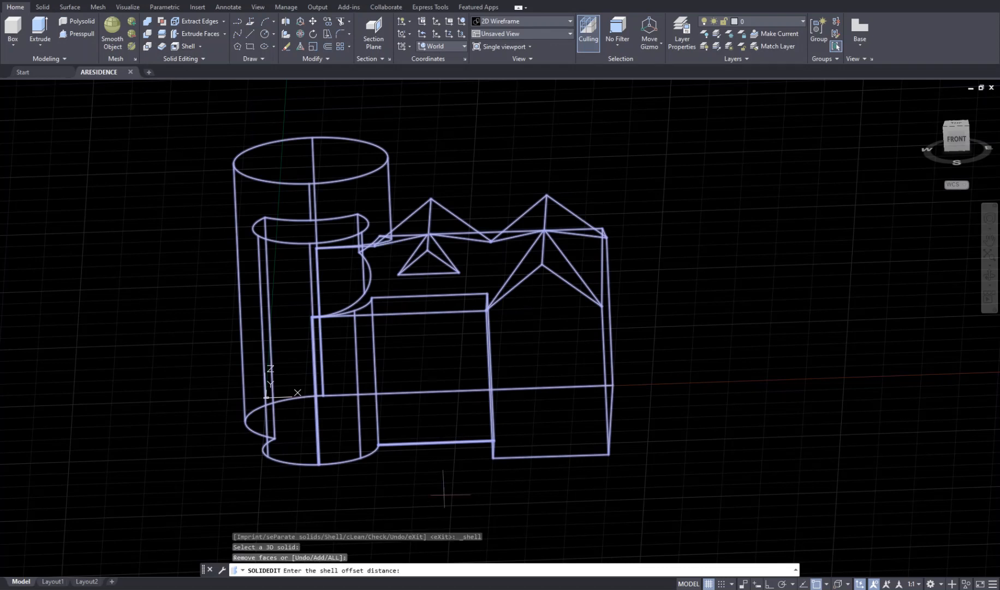
{"action": "type", "text": "0.1"}
{"action": "key", "text": "Return"}
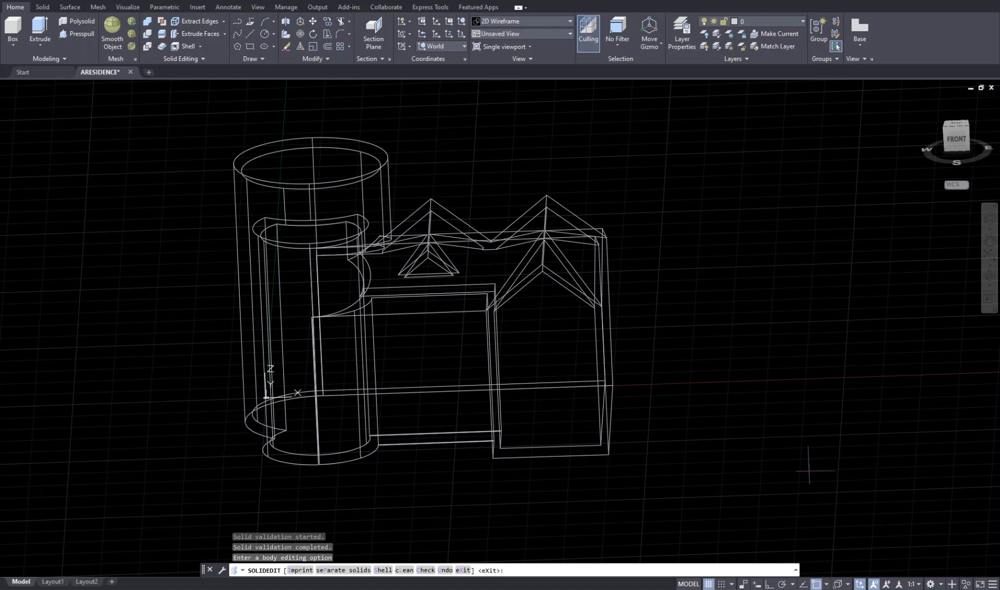
{"action": "left_click_drag", "start_coordinate": [956, 143], "coordinate": [933, 145]}
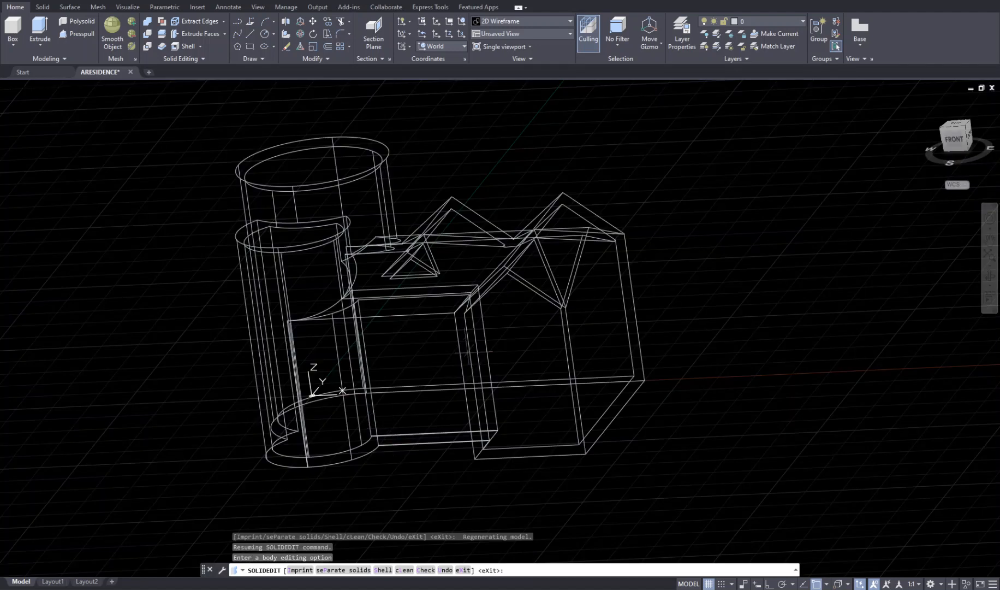
{"action": "middle_click_drag", "start_coordinate": [666, 301], "coordinate": [718, 306]}
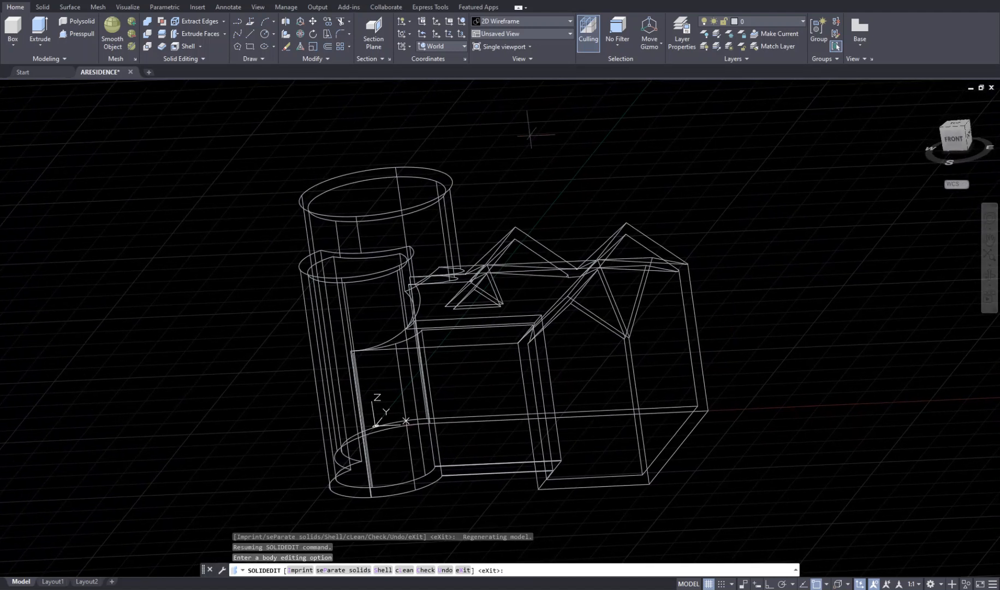